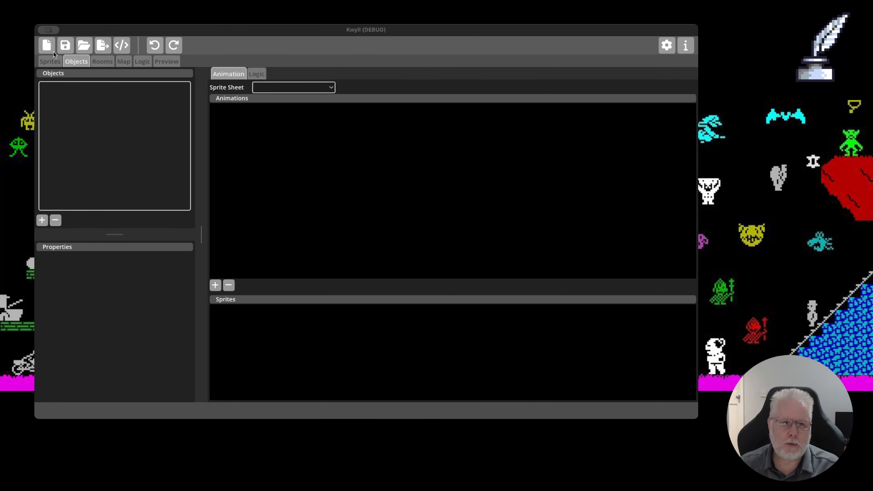
# Open the existing project file game3.tres from the GameTool folder
pyautogui.click(48, 60)
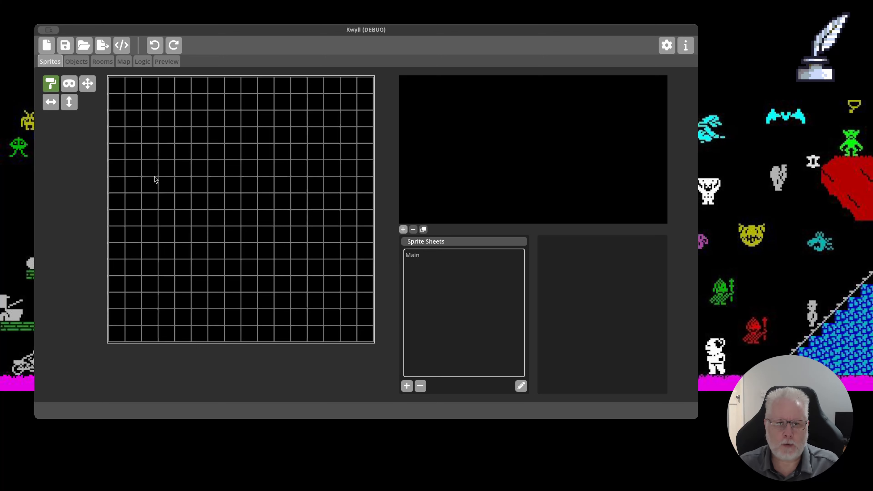
pyautogui.press('super+o')
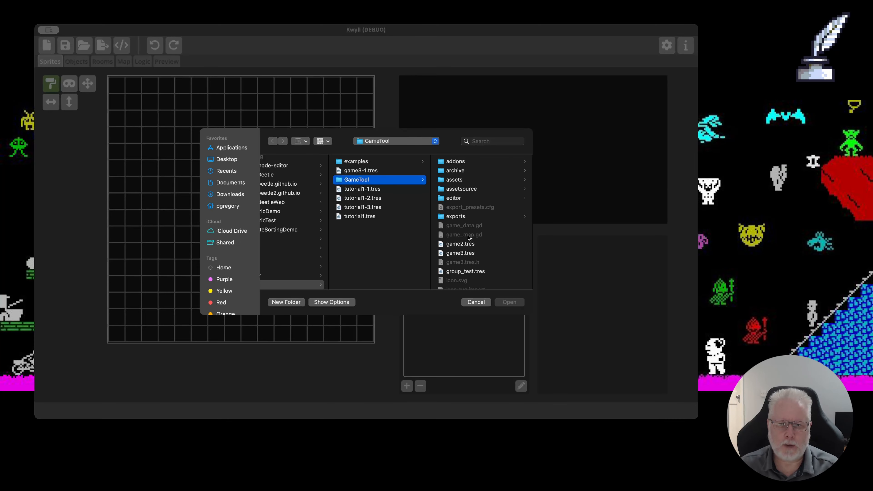
pyautogui.doubleClick(467, 253)
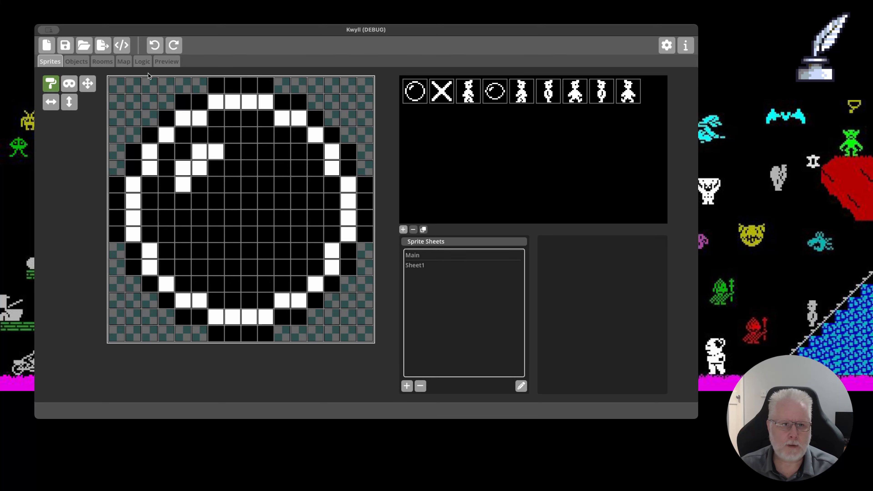
# Show the StartRoom layout in the room editor and inspect its platforms and bubble
pyautogui.click(102, 62)
pyautogui.click(86, 91)
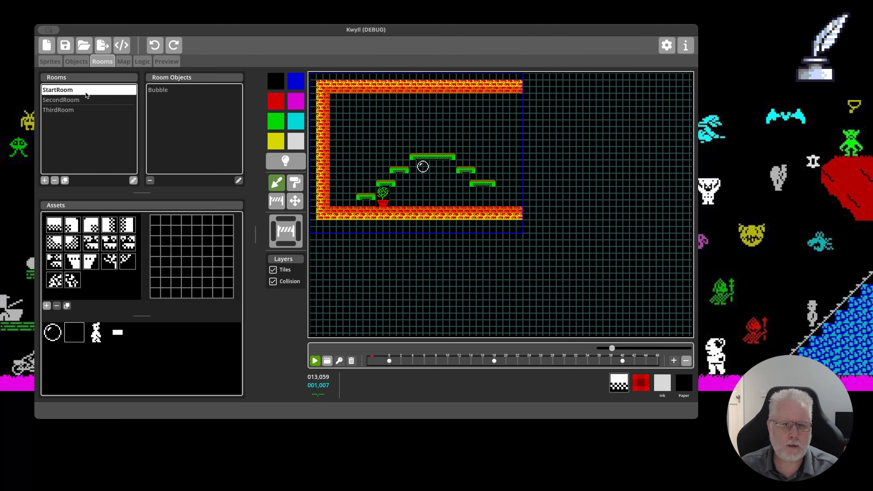
pyautogui.scroll(3, 469, 217)
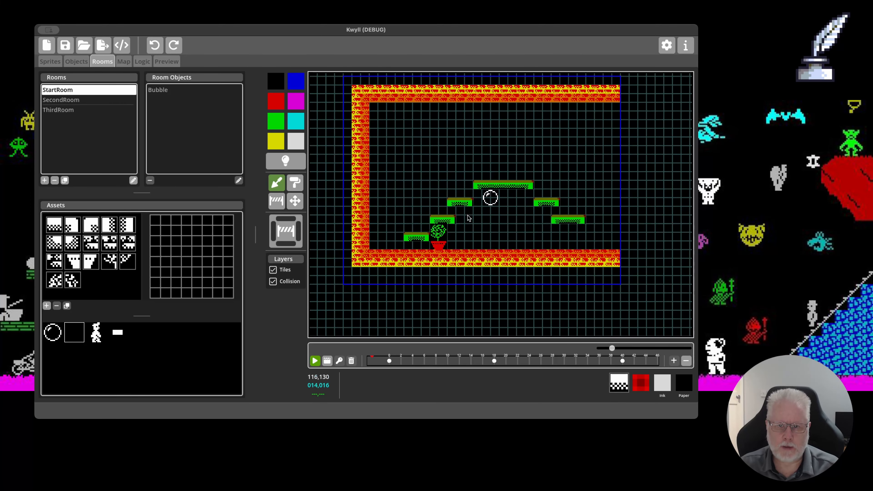
pyautogui.scroll(1, 467, 216)
pyautogui.moveTo(467, 208); pyautogui.dragTo(469, 227)
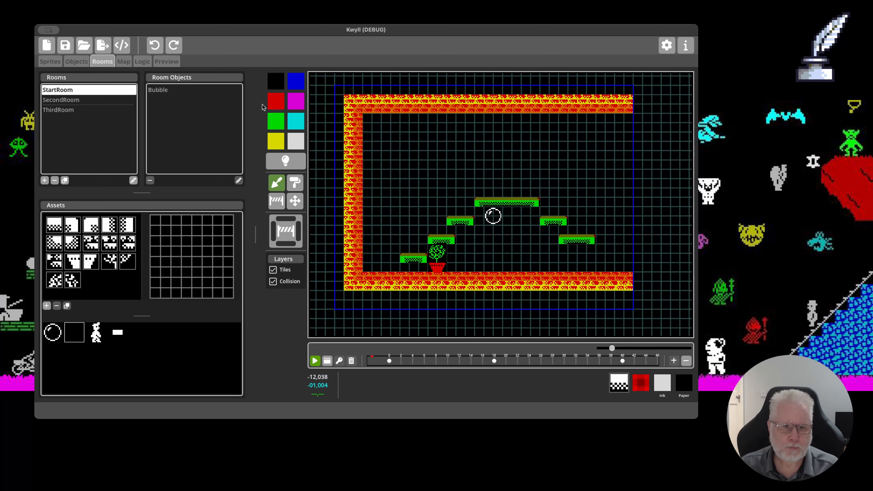
pyautogui.moveTo(448, 169); pyautogui.dragTo(460, 172)
# Run the game preview to watch the bubble move in the first room, and stop it
pyautogui.click(167, 63)
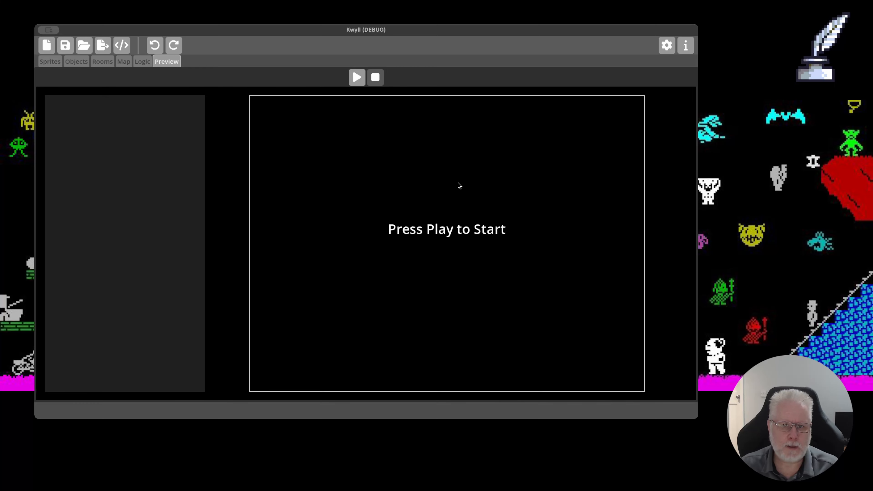
pyautogui.click(357, 77)
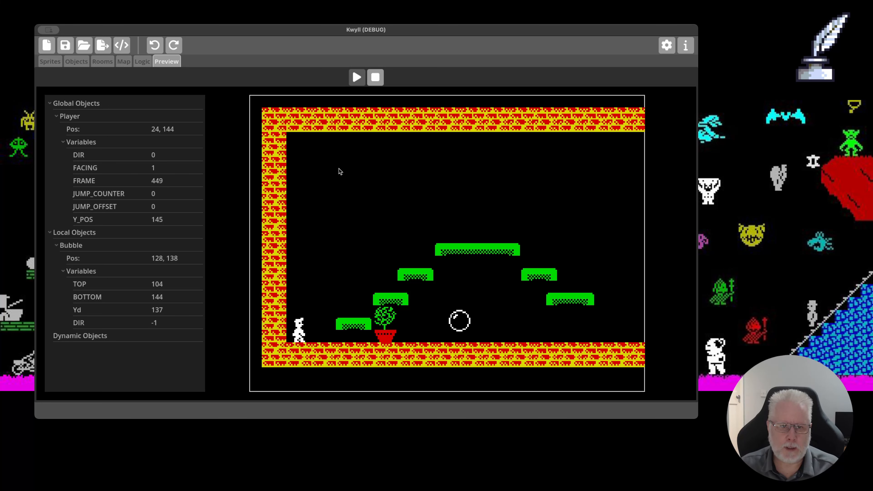
pyautogui.click(374, 80)
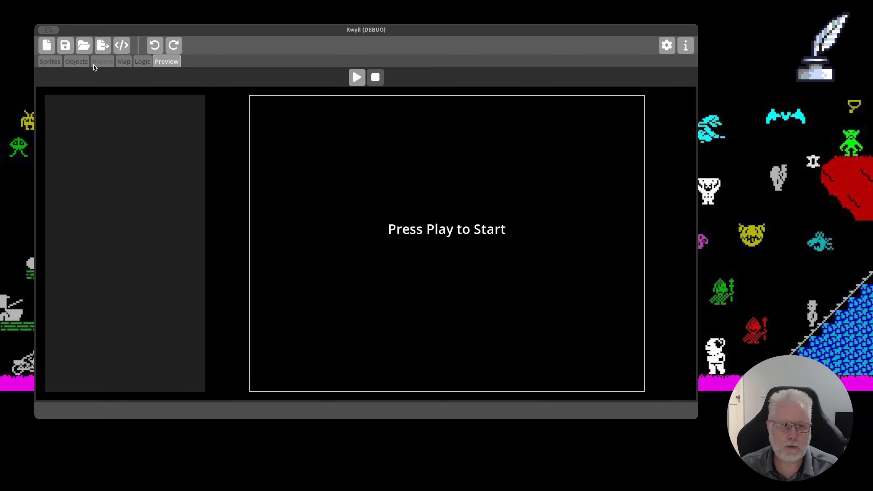
# Examine the Bubble object's logic graph, covering its initialisation, vertical movement, collision handling, and the TOP and BOTTOM variables
pyautogui.click(79, 62)
pyautogui.click(64, 87)
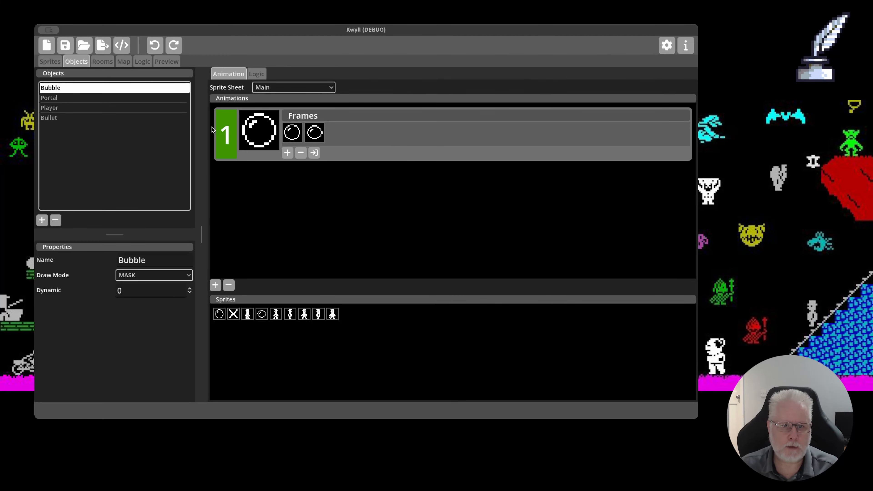
pyautogui.click(257, 74)
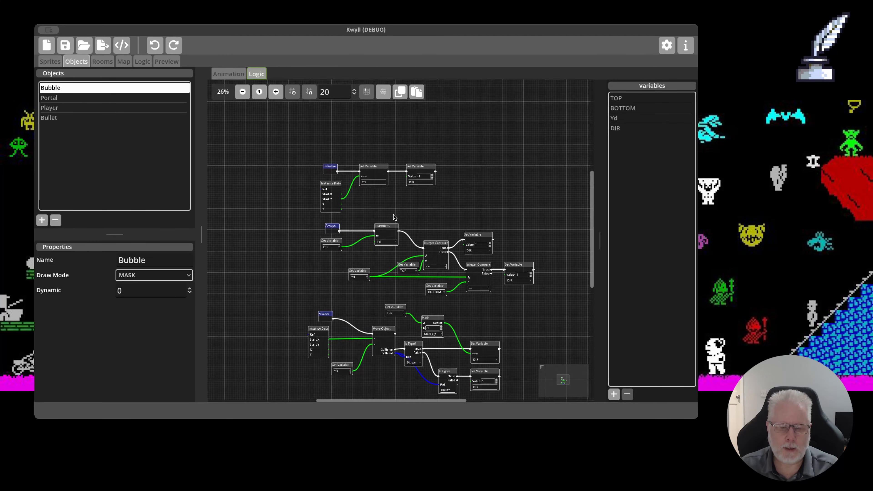
pyautogui.scroll(1, 389, 209)
pyautogui.moveTo(405, 219); pyautogui.dragTo(385, 185)
pyautogui.scroll(-1, 385, 185)
pyautogui.scroll(4, 385, 184)
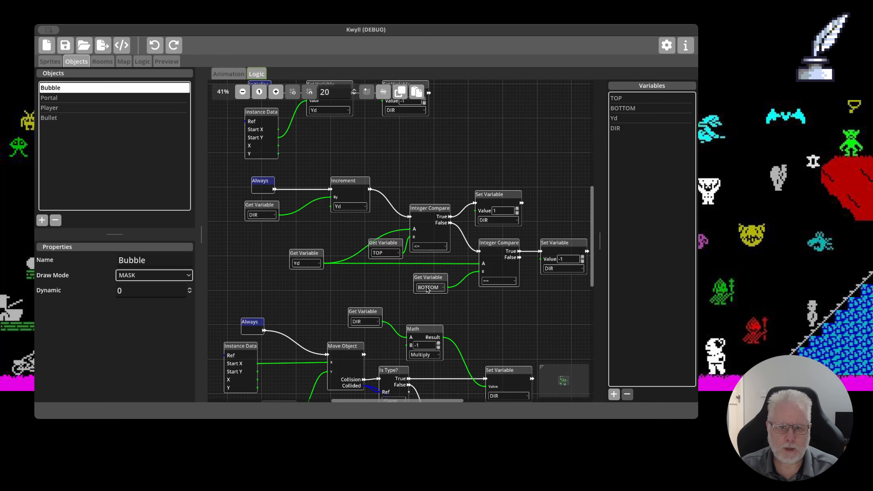
pyautogui.scroll(-1, 360, 264)
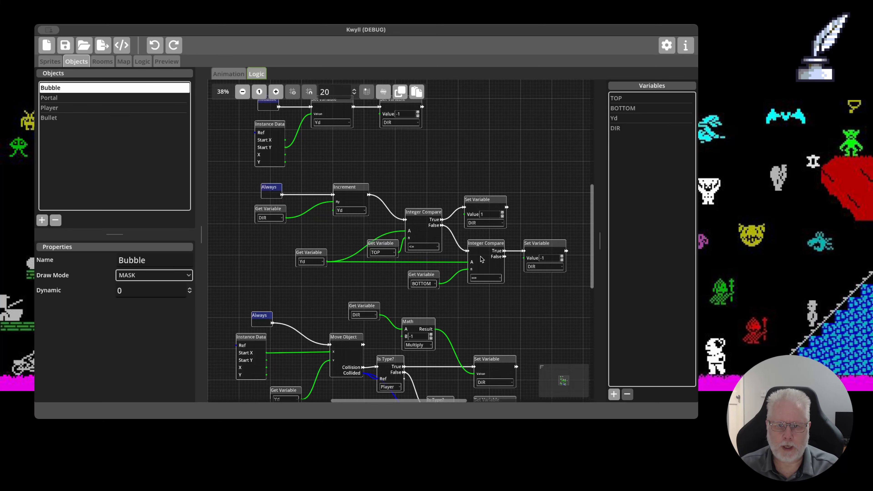
pyautogui.scroll(-2, 474, 188)
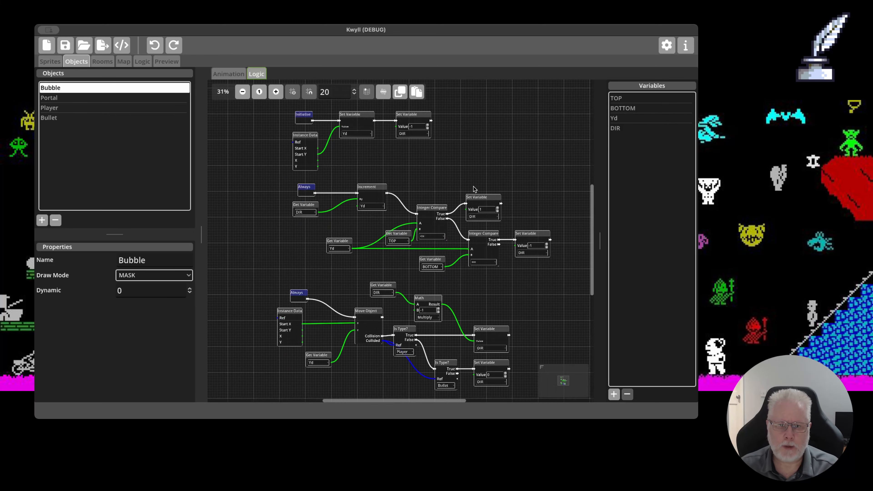
pyautogui.scroll(-4, 467, 265)
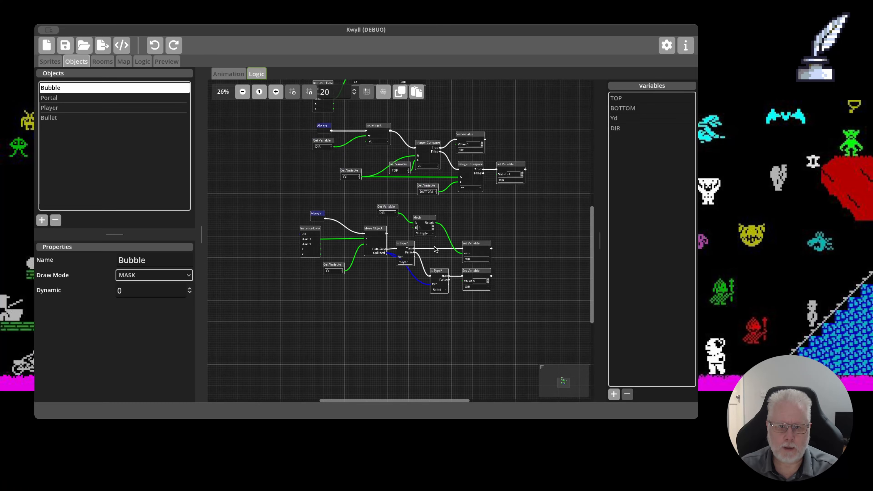
pyautogui.scroll(2, 435, 246)
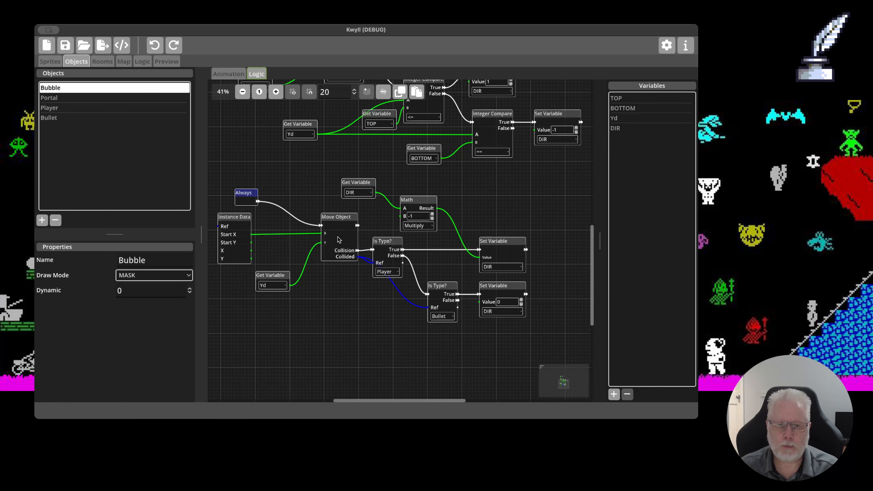
pyautogui.scroll(-2, 378, 193)
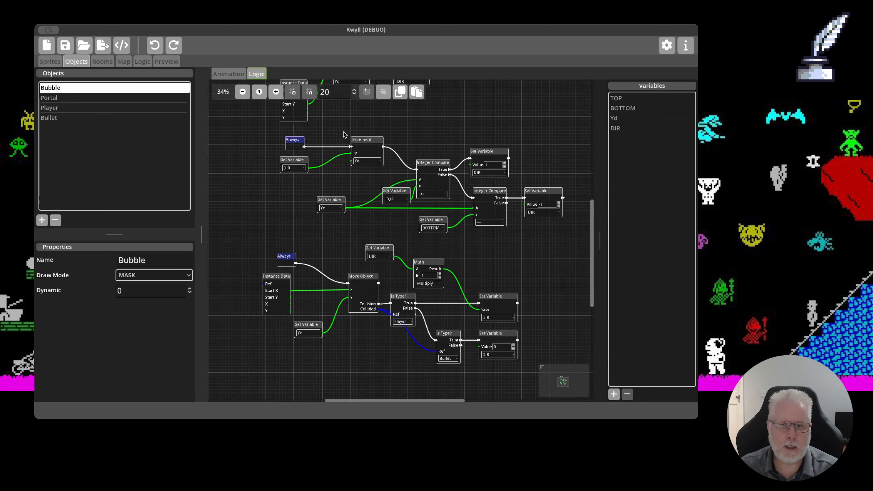
pyautogui.click(619, 99)
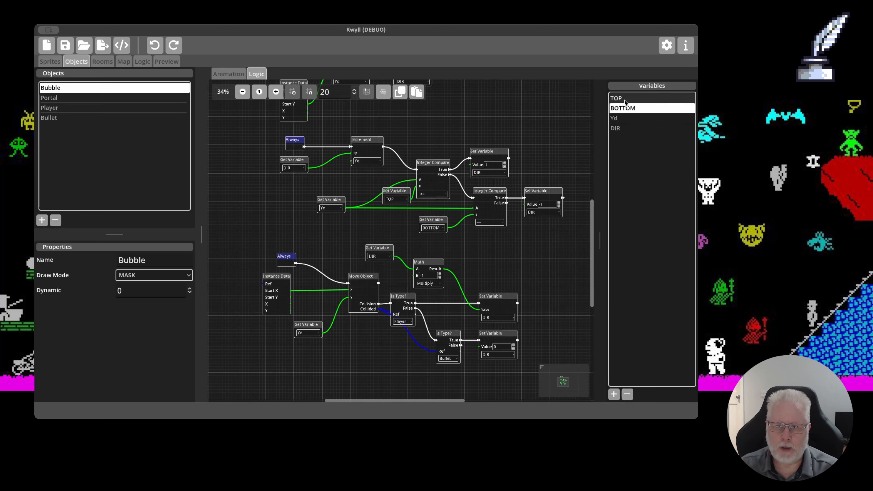
pyautogui.click(624, 109)
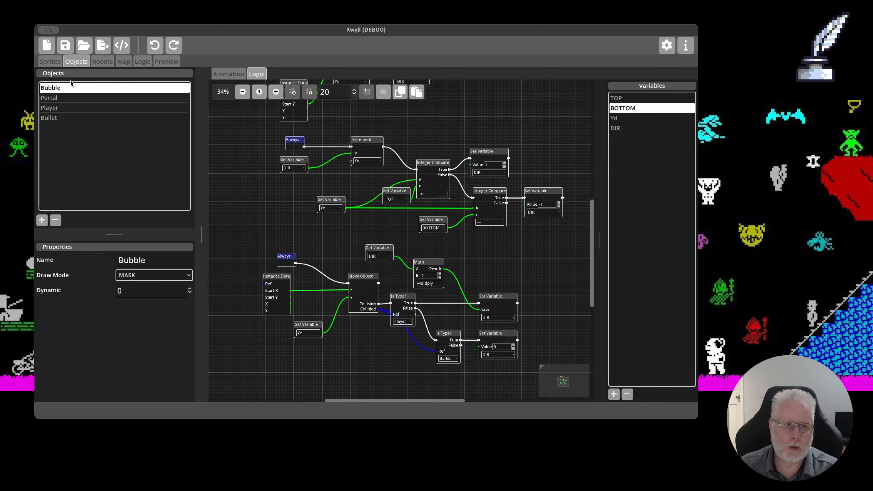
# Look at SecondRoom and ThirdRoom, and check the variable values of the Bubble placed in ThirdRoom without changing them
pyautogui.click(100, 62)
pyautogui.click(73, 101)
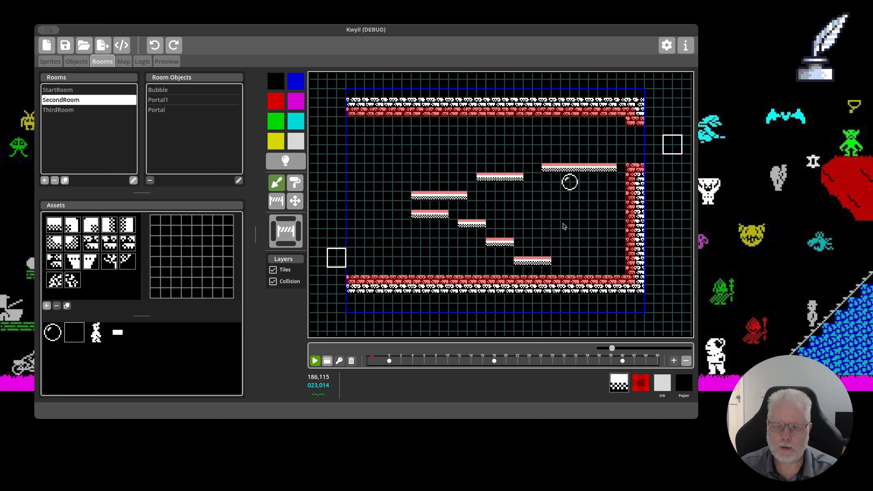
pyautogui.click(59, 110)
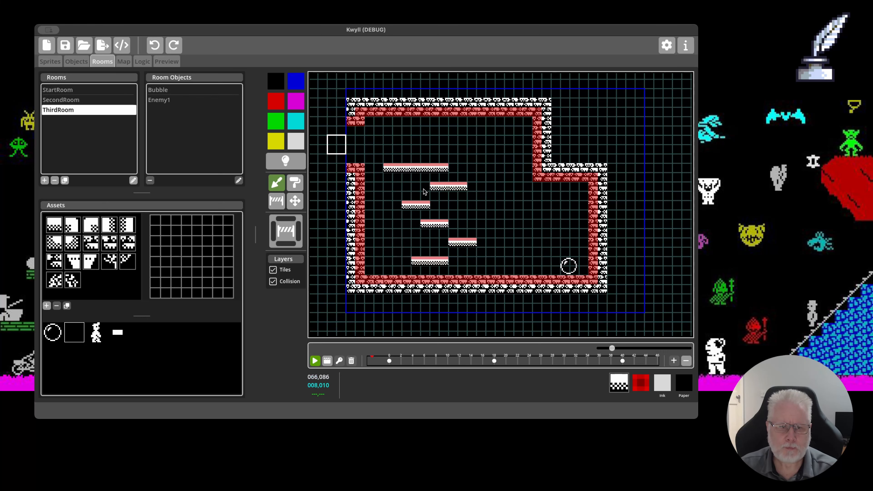
pyautogui.click(162, 90)
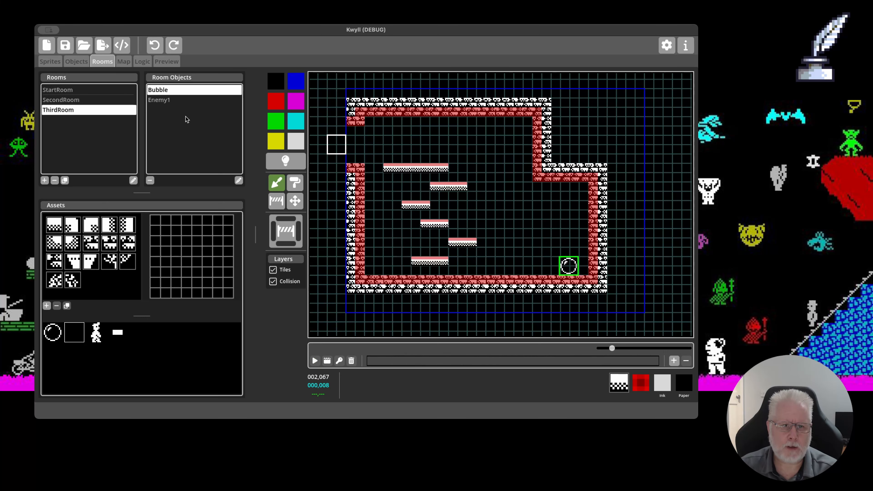
pyautogui.click(239, 181)
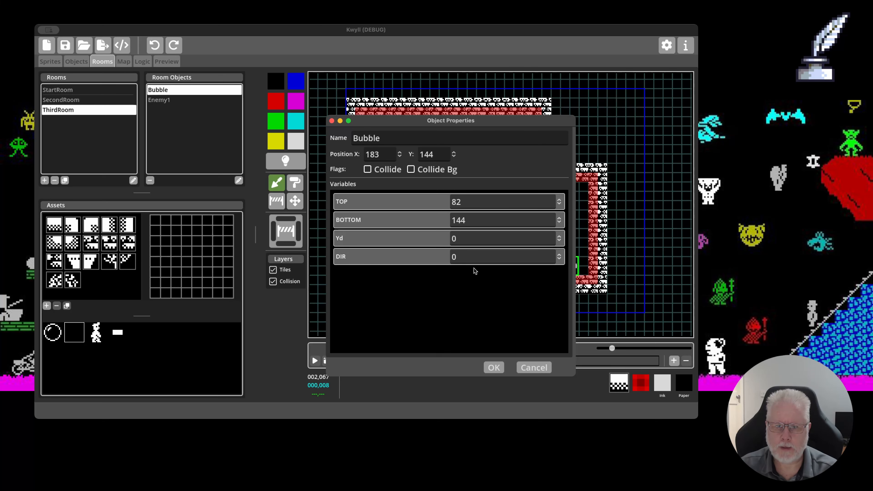
pyautogui.click(534, 365)
# Check the object properties of the Bubble placed in SecondRoom and close them without changes
pyautogui.click(79, 100)
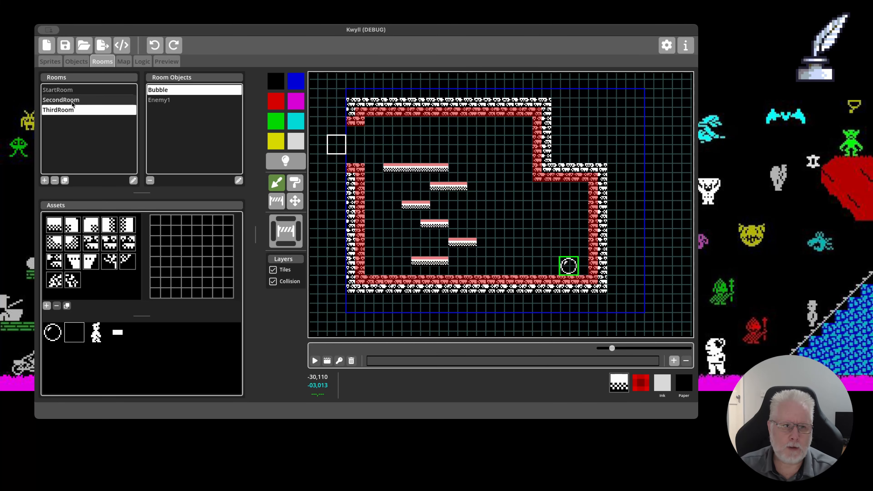
pyautogui.click(160, 90)
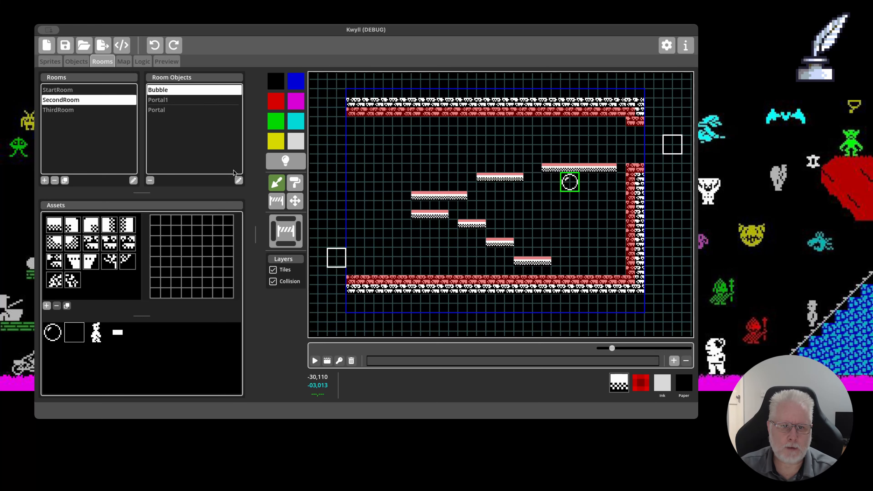
pyautogui.click(239, 181)
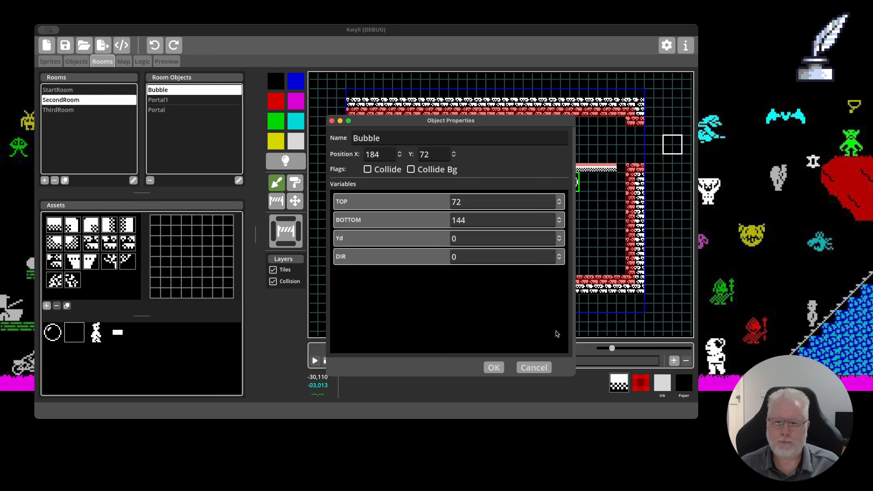
pyautogui.click(547, 367)
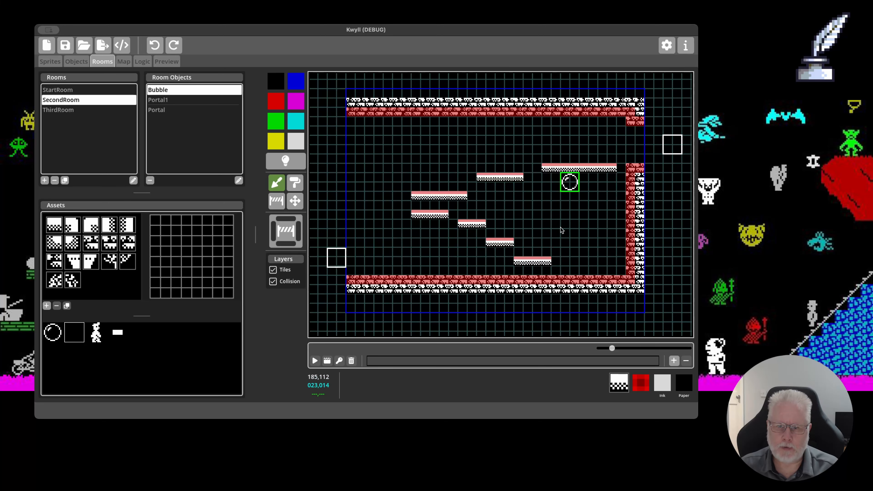
# Review the Bubble object's logic again, focusing on how Yd is incremented by DIR and compared with TOP and BOTTOM
pyautogui.click(77, 61)
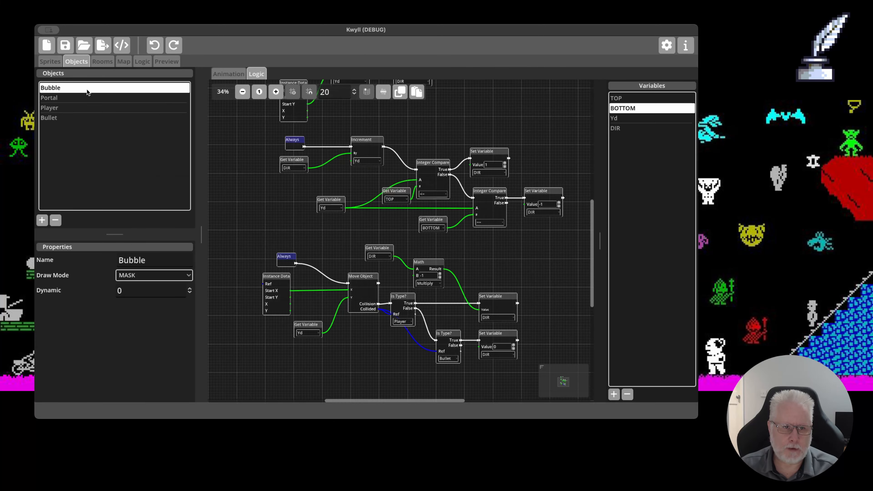
pyautogui.moveTo(369, 209); pyautogui.dragTo(385, 246)
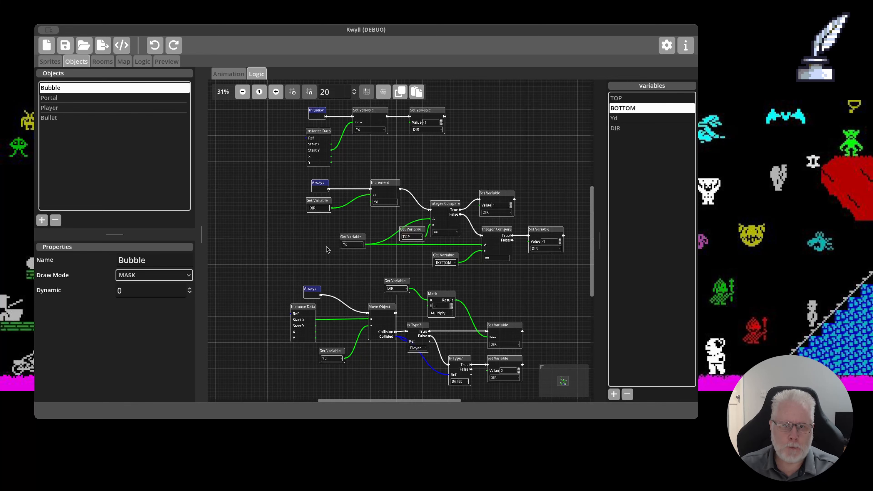
pyautogui.scroll(-1, 329, 231)
pyautogui.scroll(4, 329, 231)
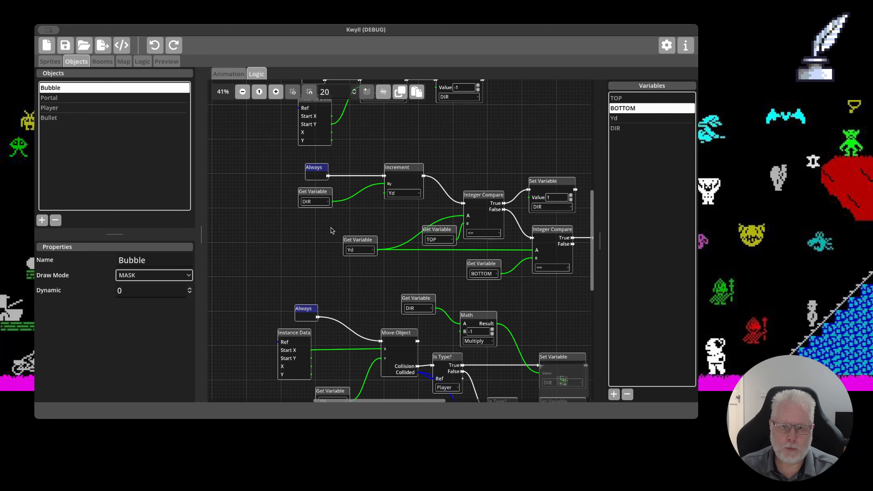
pyautogui.scroll(2, 356, 220)
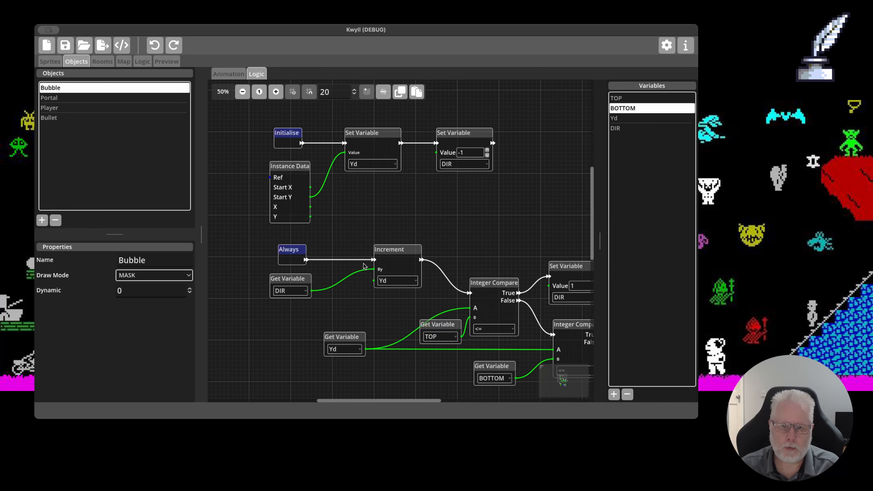
pyautogui.scroll(-1, 338, 237)
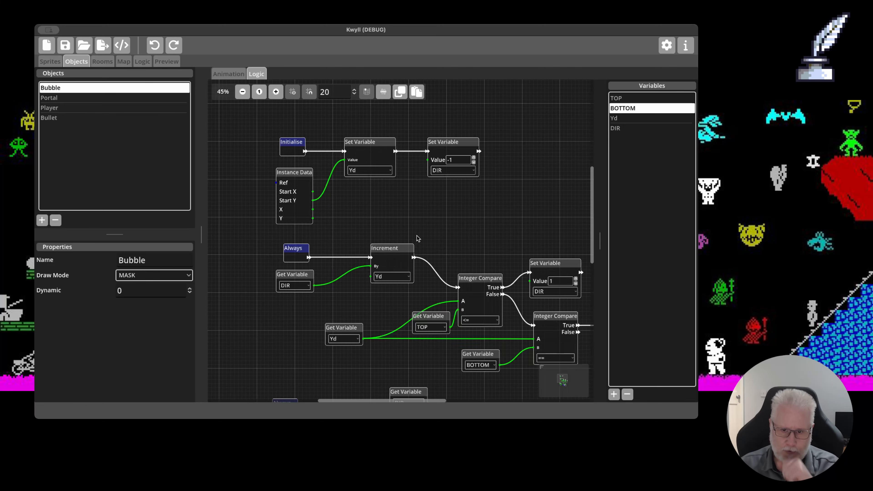
pyautogui.scroll(-1, 447, 222)
pyautogui.moveTo(456, 225); pyautogui.dragTo(424, 137)
pyautogui.scroll(-1, 419, 181)
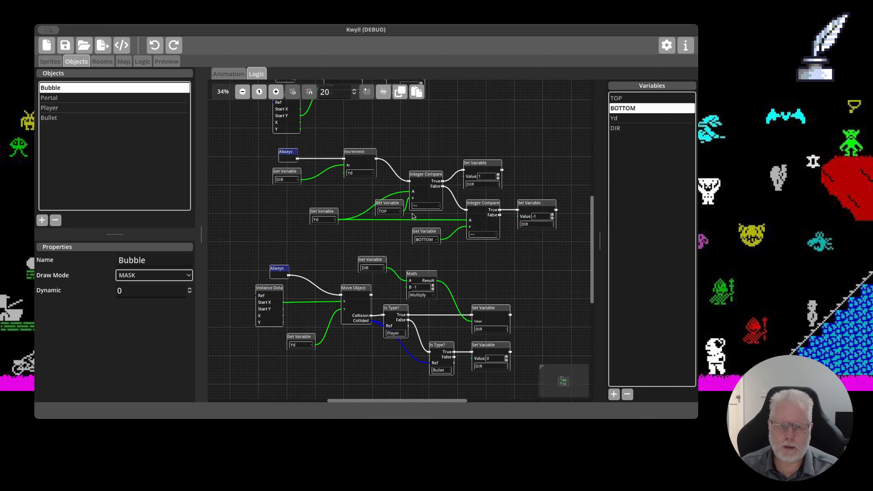
pyautogui.scroll(1, 413, 215)
pyautogui.scroll(2, 413, 216)
pyautogui.moveTo(379, 163); pyautogui.dragTo(408, 181)
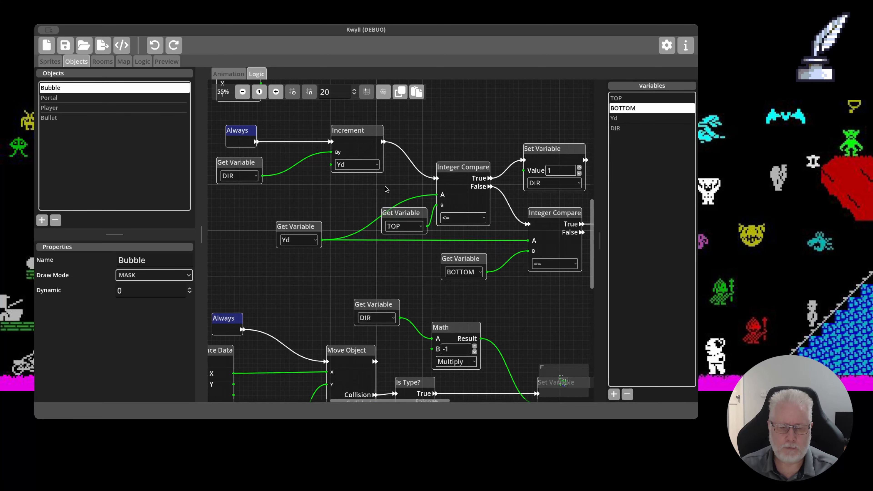
pyautogui.scroll(-1, 385, 187)
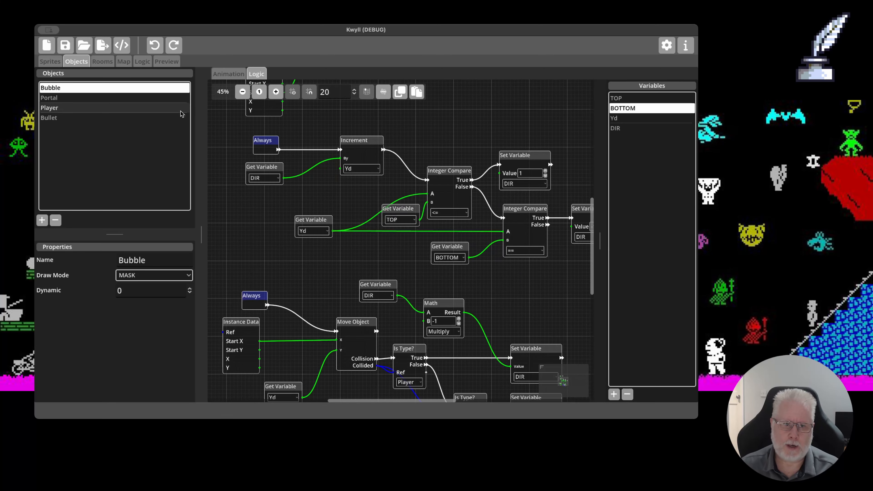
# Look at the SecondRoom layout and the StartRoom layout in the existing project
pyautogui.click(103, 62)
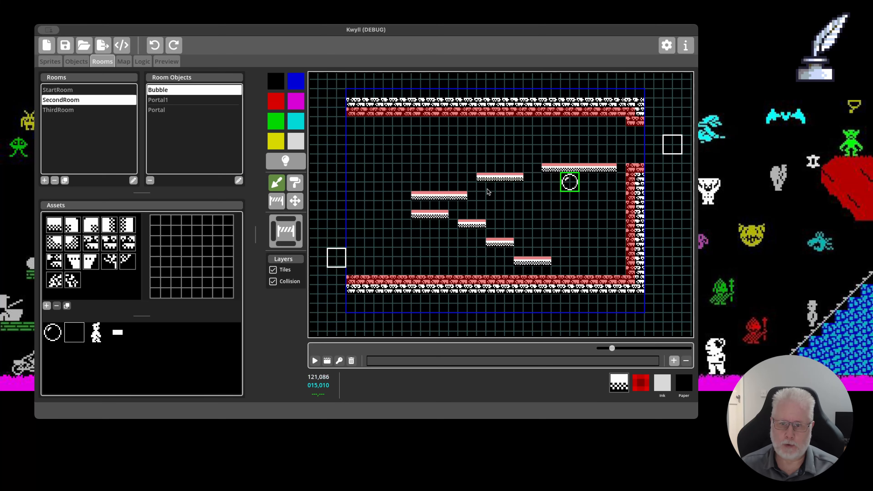
pyautogui.moveTo(486, 189); pyautogui.dragTo(486, 188)
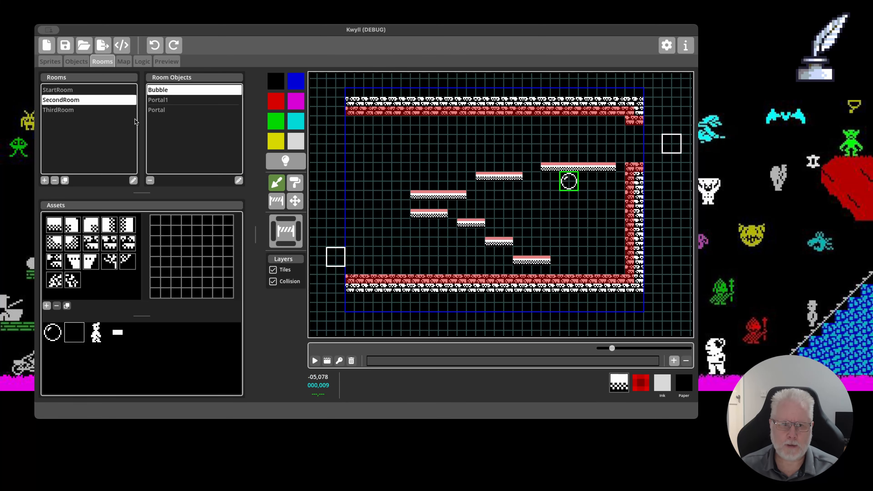
pyautogui.click(66, 90)
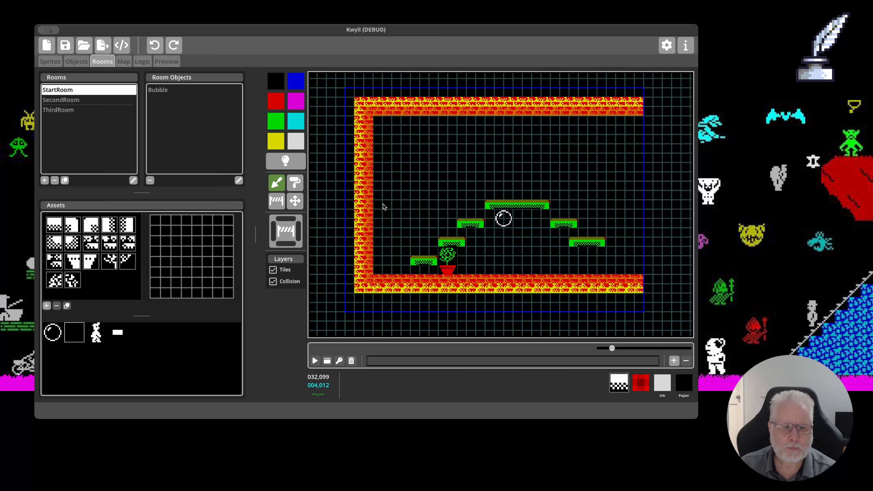
# Start a new project and add a blank sprite to the Main sprite sheet
pyautogui.click(46, 45)
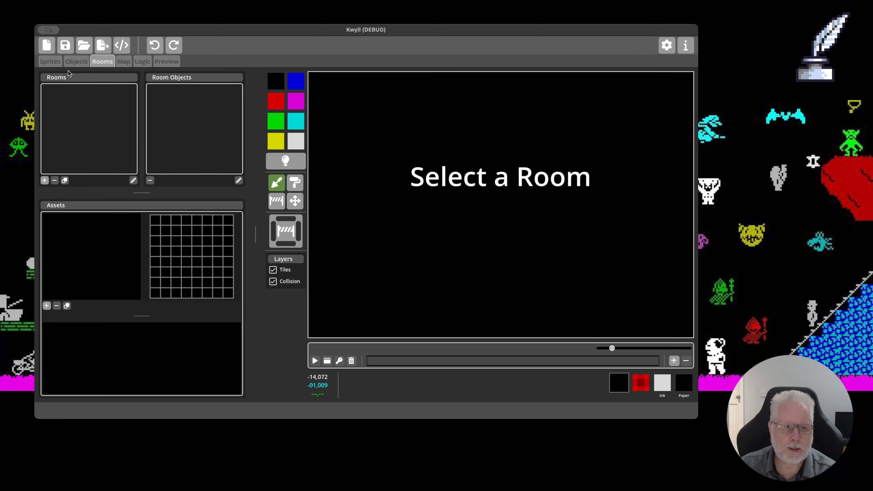
pyautogui.click(51, 62)
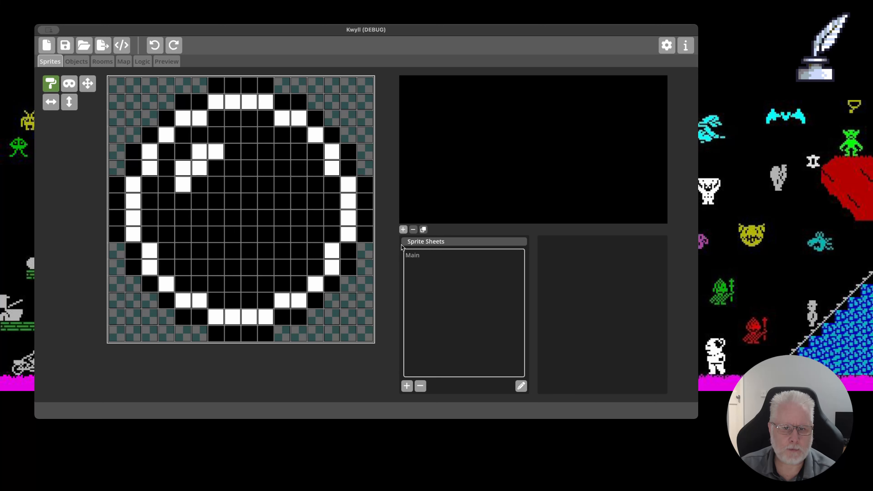
pyautogui.click(415, 255)
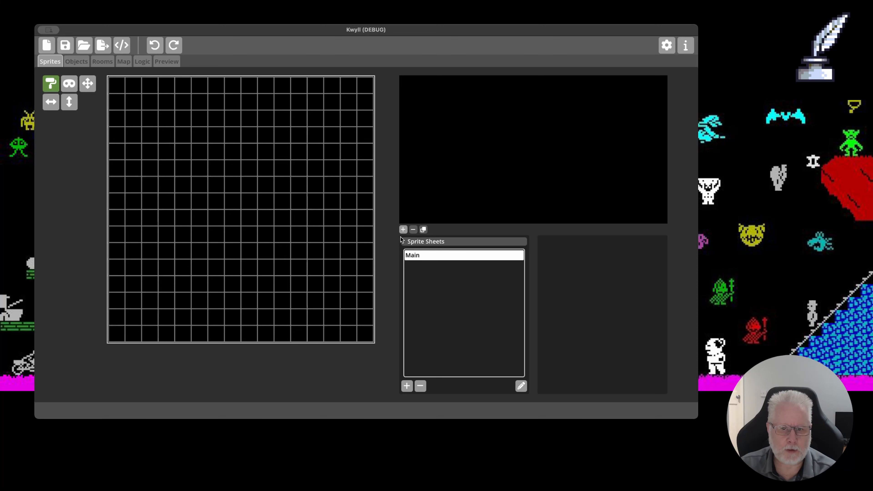
pyautogui.click(404, 230)
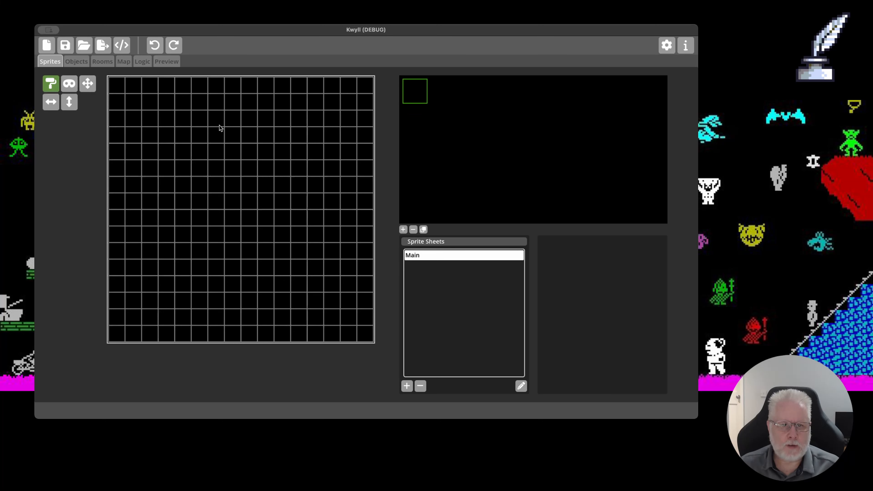
# Draw a round white bubble outline in the 16 by 16 sprite, with a three-pixel highlight inside its upper-left part
pyautogui.click(215, 105)
pyautogui.moveTo(215, 105)
pyautogui.mouseDown()
pyautogui.moveTo(257, 104)
pyautogui.moveTo(296, 122)
pyautogui.moveTo(333, 168)
pyautogui.moveTo(348, 205)
pyautogui.moveTo(349, 238)
pyautogui.moveTo(311, 287)
pyautogui.mouseUp()
pyautogui.click(300, 300)
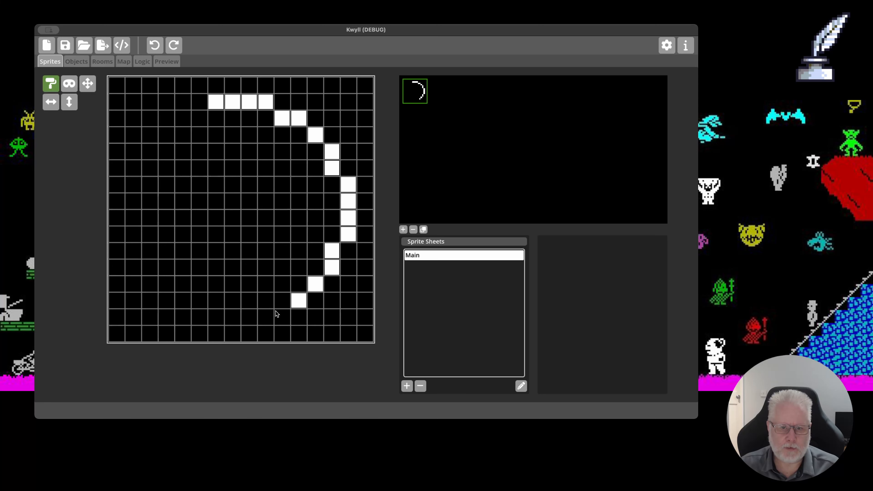
pyautogui.click(281, 303)
pyautogui.moveTo(265, 321)
pyautogui.mouseDown()
pyautogui.moveTo(229, 320)
pyautogui.moveTo(172, 288)
pyautogui.moveTo(138, 224)
pyautogui.moveTo(139, 190)
pyautogui.moveTo(161, 147)
pyautogui.moveTo(190, 119)
pyautogui.moveTo(200, 125)
pyautogui.mouseUp()
pyautogui.click(171, 288)
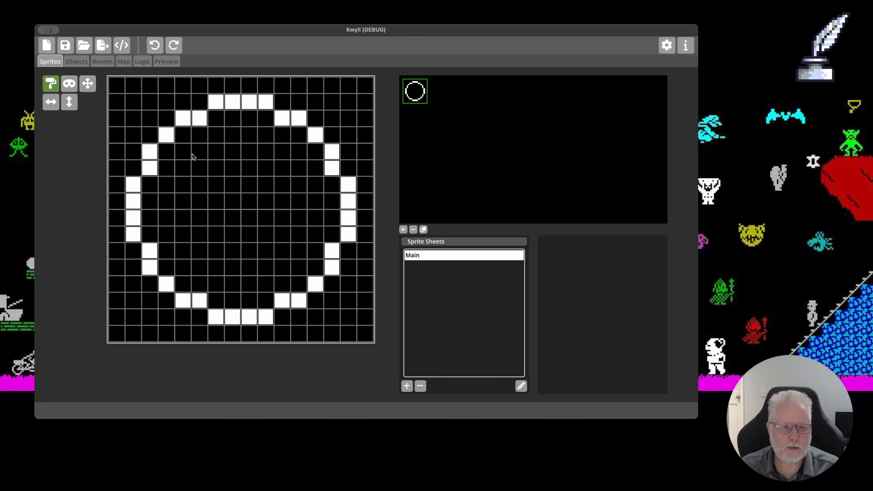
pyautogui.click(199, 152)
pyautogui.click(213, 154)
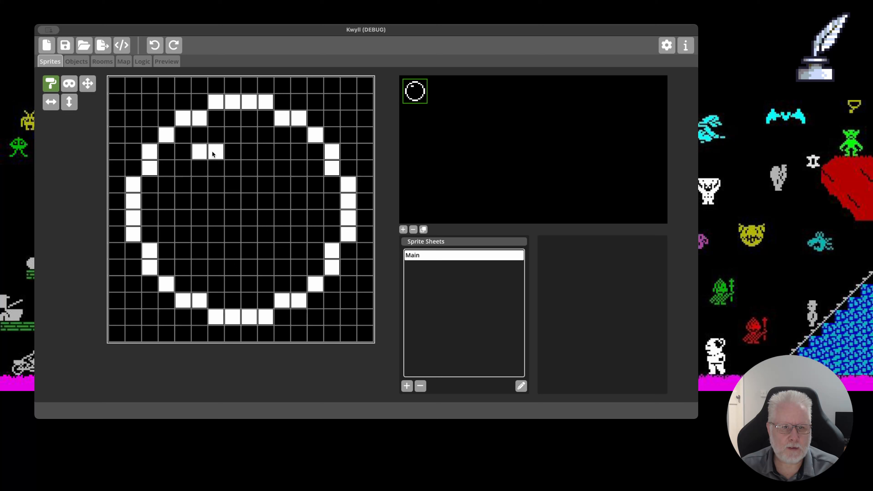
pyautogui.click(200, 166)
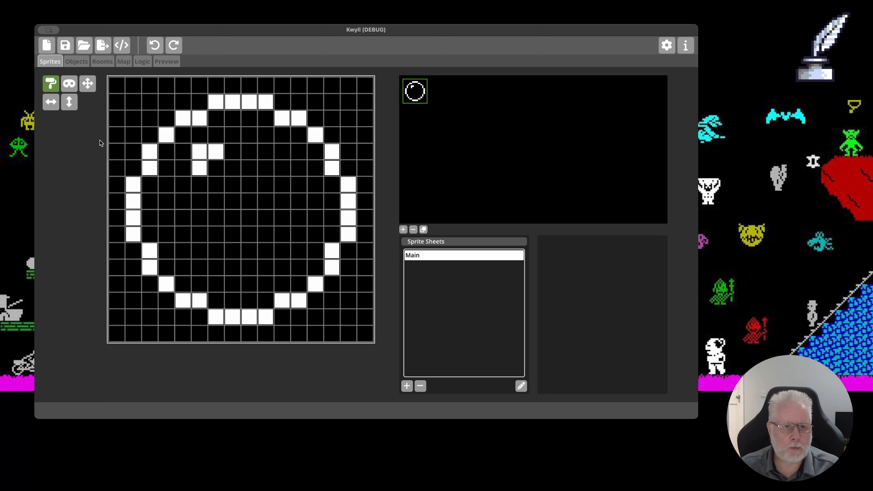
# Mask out the four corner areas outside the bubble, keeping a black border around its outline
pyautogui.click(69, 83)
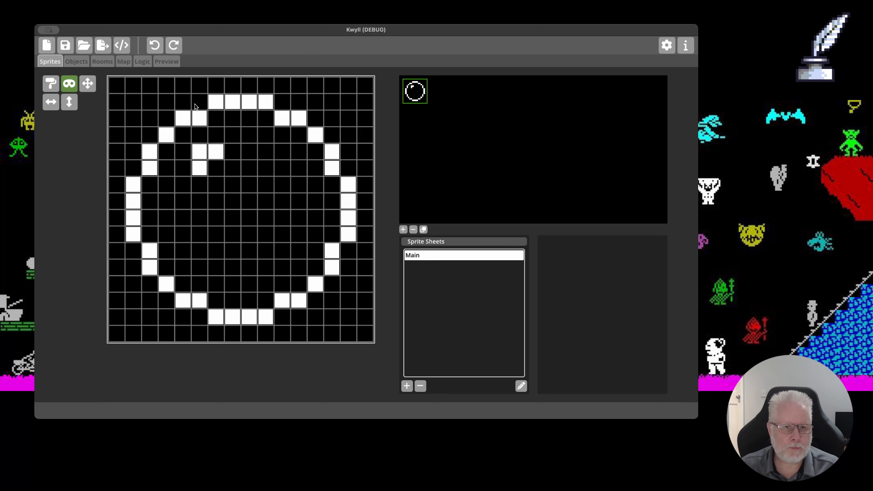
pyautogui.moveTo(164, 102)
pyautogui.mouseDown()
pyautogui.moveTo(116, 87)
pyautogui.moveTo(137, 100)
pyautogui.moveTo(198, 86)
pyautogui.moveTo(131, 119)
pyautogui.moveTo(135, 138)
pyautogui.moveTo(120, 149)
pyautogui.moveTo(115, 176)
pyautogui.mouseUp()
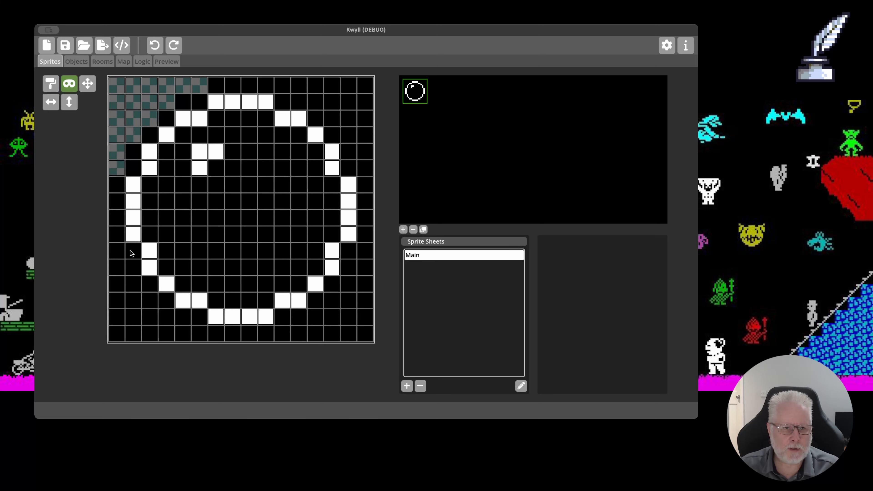
pyautogui.moveTo(117, 251)
pyautogui.mouseDown()
pyautogui.moveTo(114, 331)
pyautogui.moveTo(132, 285)
pyautogui.moveTo(147, 332)
pyautogui.moveTo(167, 326)
pyautogui.moveTo(174, 339)
pyautogui.moveTo(194, 339)
pyautogui.mouseUp()
pyautogui.moveTo(288, 344)
pyautogui.mouseDown()
pyautogui.moveTo(306, 334)
pyautogui.moveTo(365, 336)
pyautogui.mouseUp()
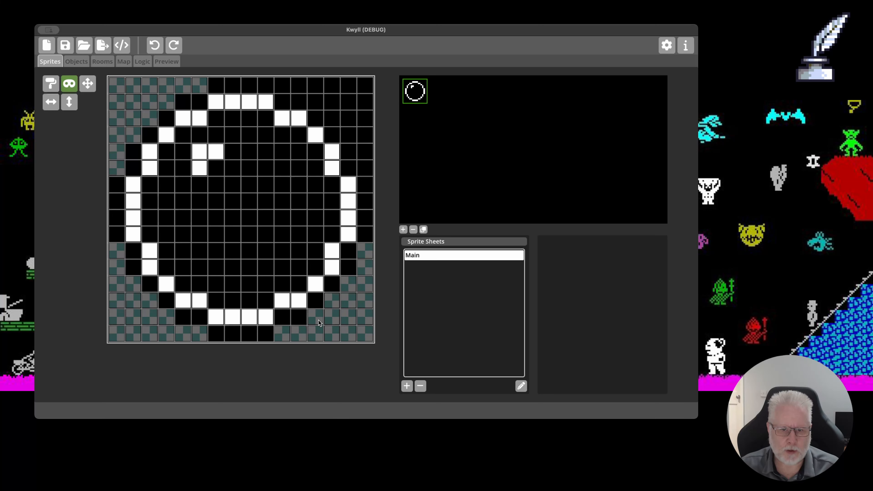
pyautogui.moveTo(368, 173); pyautogui.dragTo(363, 84)
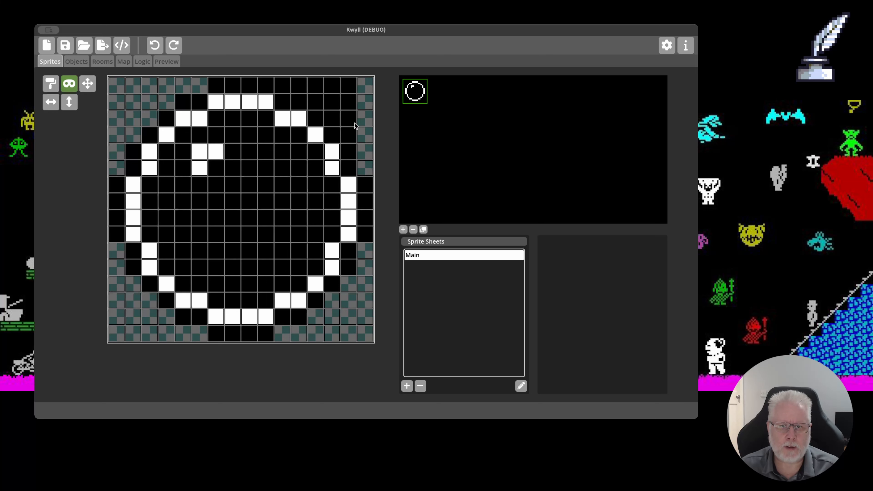
pyautogui.moveTo(352, 136)
pyautogui.mouseDown()
pyautogui.moveTo(347, 82)
pyautogui.moveTo(332, 113)
pyautogui.moveTo(320, 94)
pyautogui.moveTo(311, 102)
pyautogui.moveTo(292, 89)
pyautogui.moveTo(300, 89)
pyautogui.mouseUp()
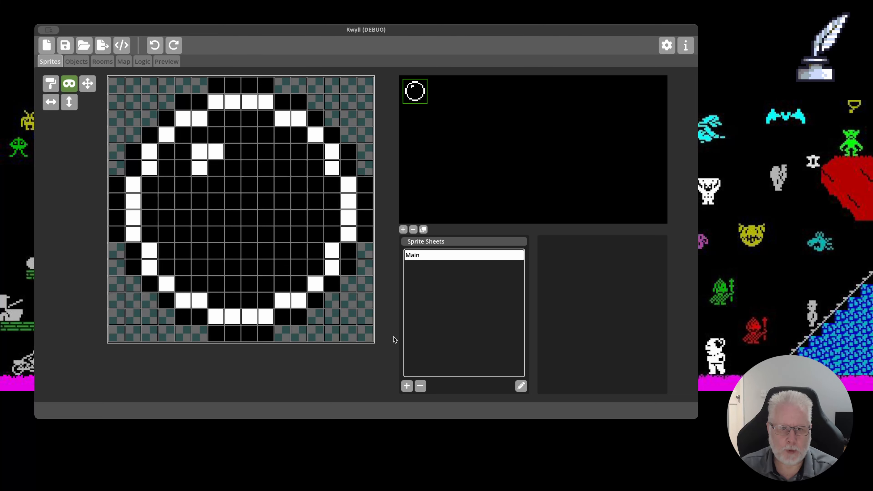
# Add a second sprite sheet with default 8 by 8 unmasked sprites and draw a centred 2 by 4 pixel white block in a new sprite
pyautogui.click(407, 386)
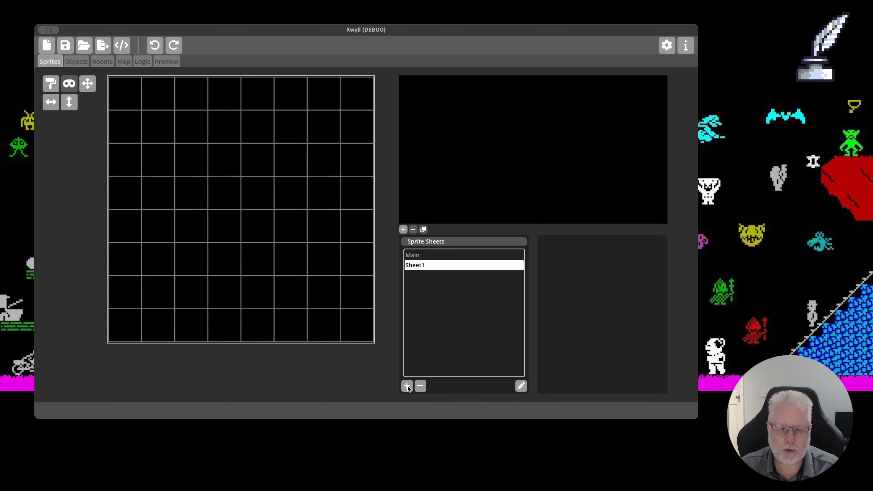
pyautogui.doubleClick(426, 266)
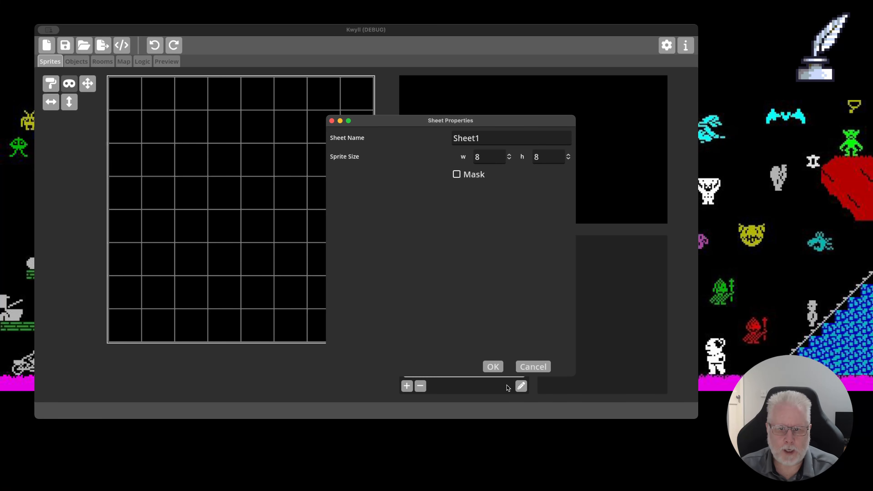
pyautogui.click(528, 371)
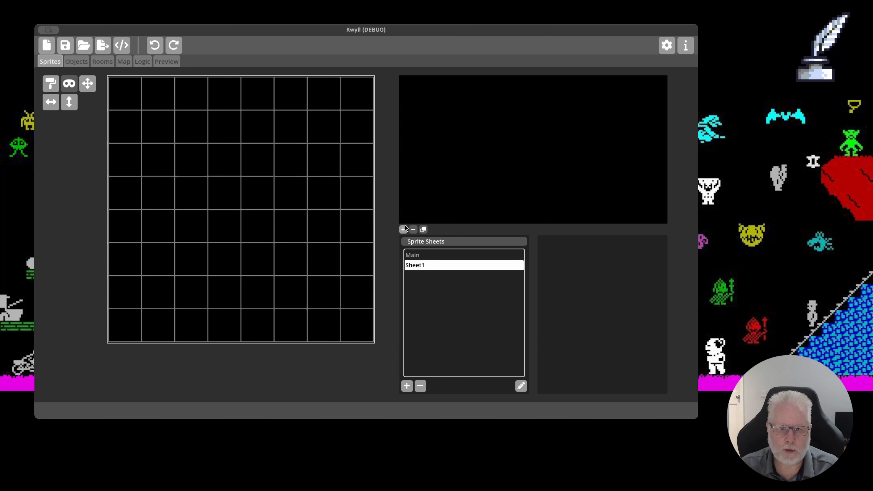
pyautogui.click(403, 230)
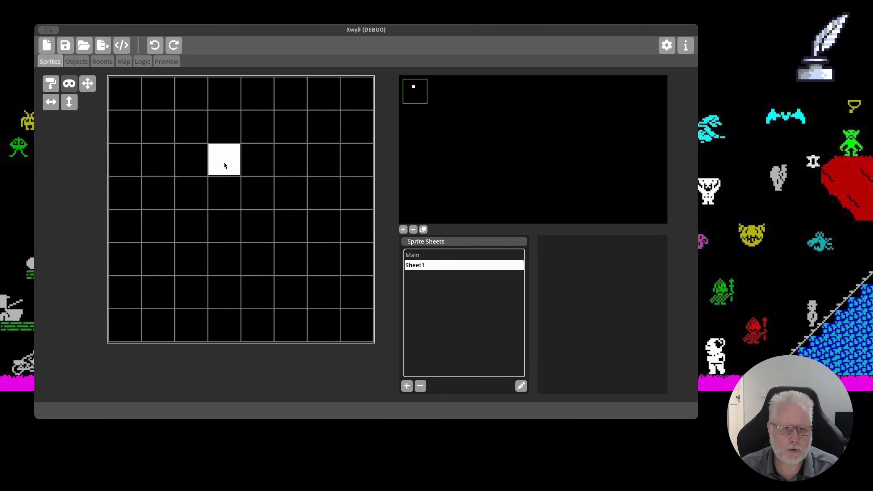
pyautogui.moveTo(224, 163)
pyautogui.mouseDown()
pyautogui.moveTo(220, 246)
pyautogui.moveTo(251, 217)
pyautogui.mouseUp()
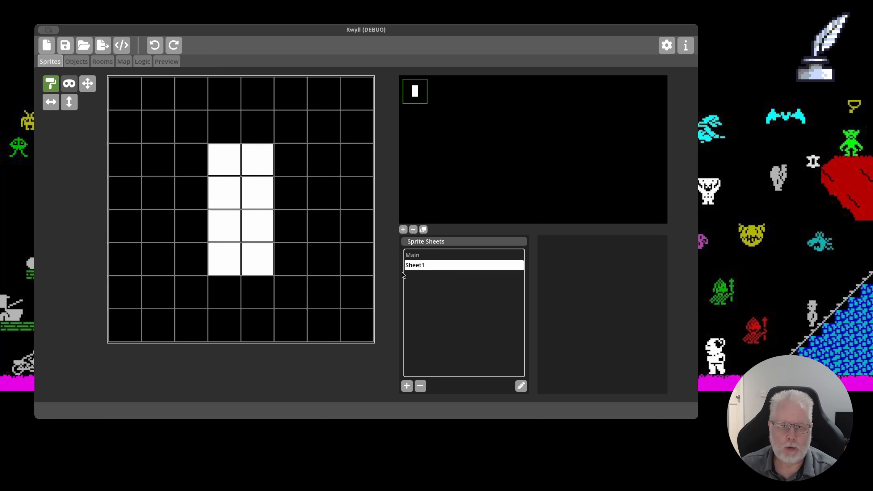
# Create an object named Bubble and set its draw mode to MASK
pyautogui.click(78, 64)
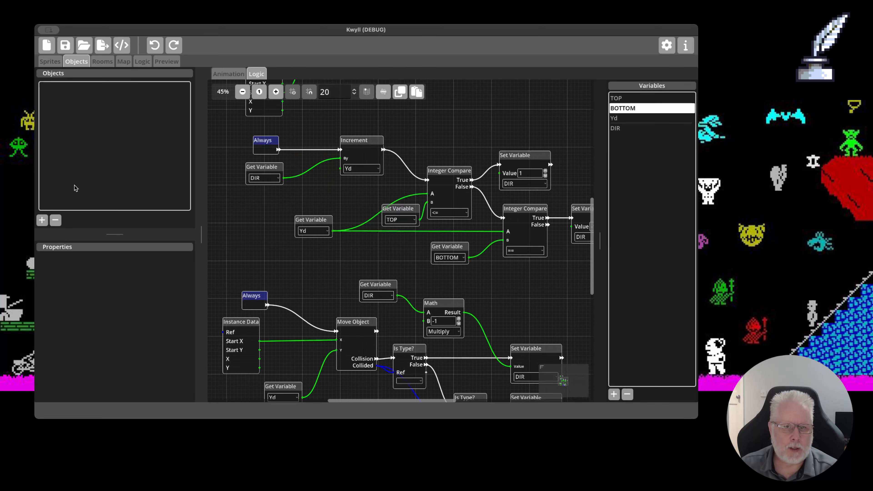
pyautogui.click(226, 74)
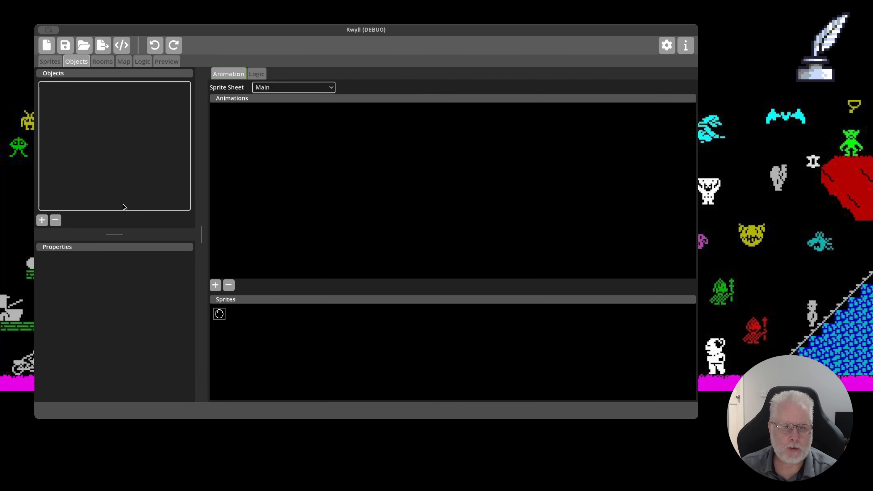
pyautogui.click(42, 220)
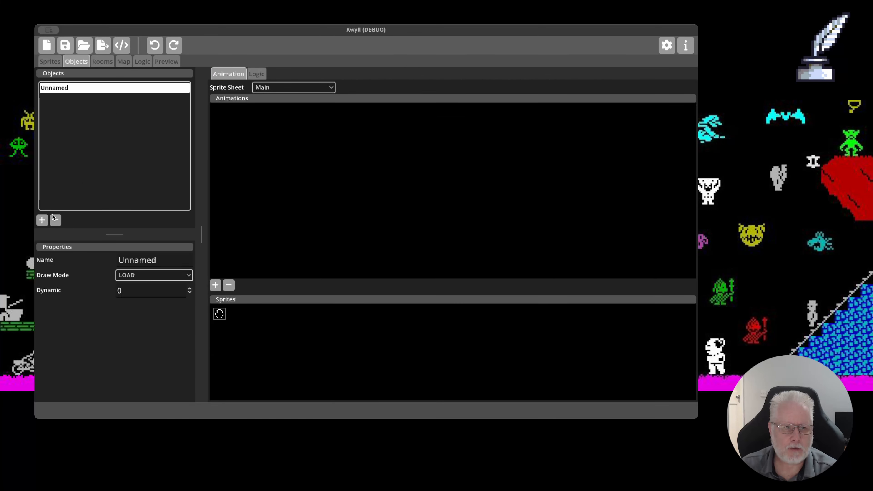
pyautogui.doubleClick(167, 263)
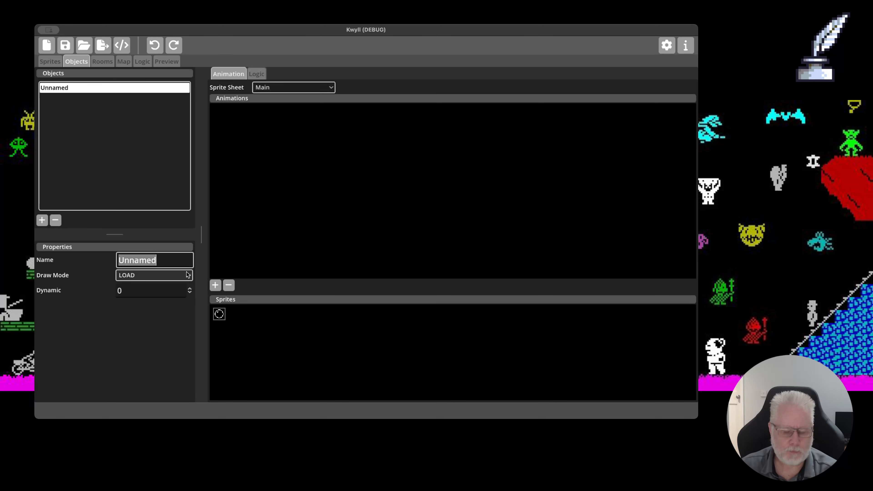
pyautogui.write('Bubble')
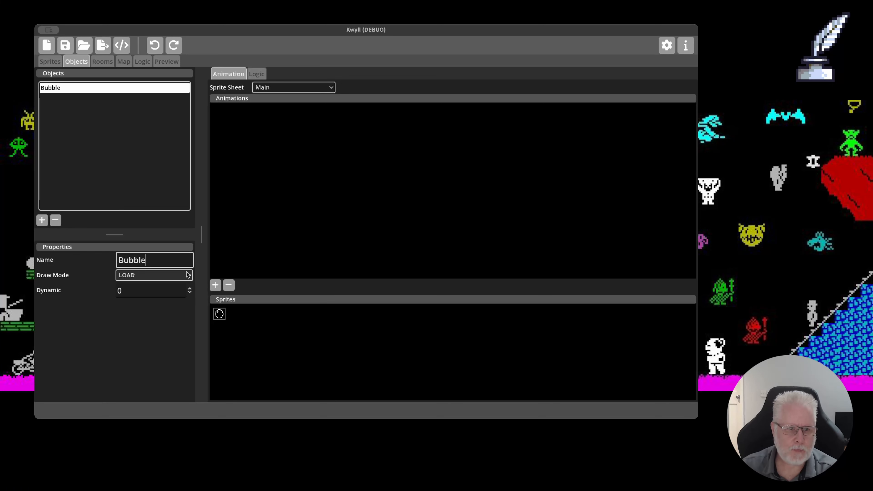
pyautogui.click(175, 275)
pyautogui.click(139, 318)
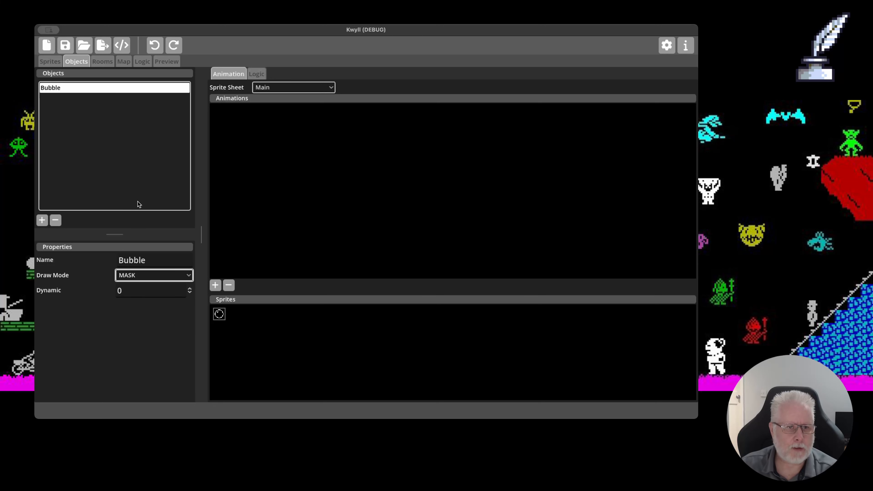
# Add an animation to the Bubble object with one frame showing the bubble sprite from the Main sheet
pyautogui.click(213, 285)
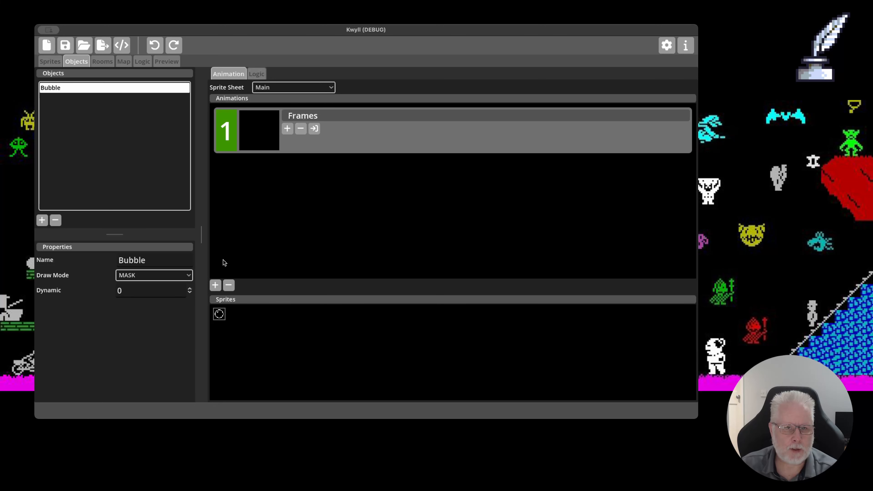
pyautogui.click(286, 128)
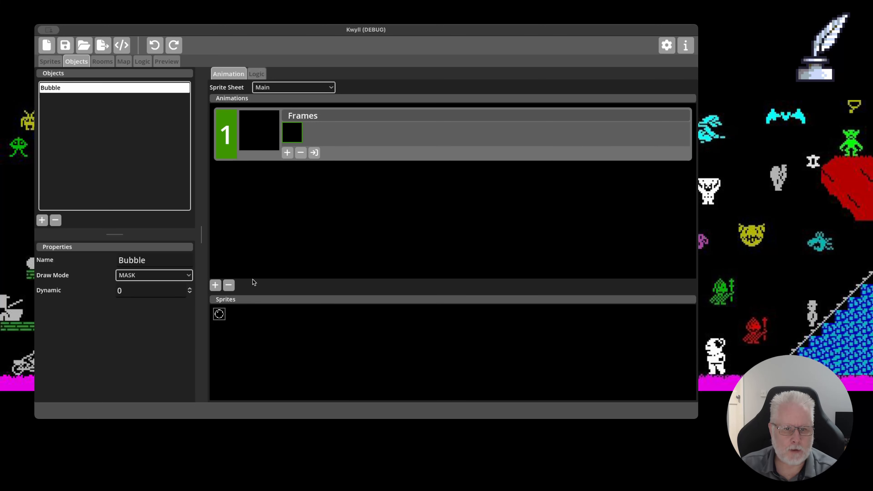
pyautogui.click(220, 314)
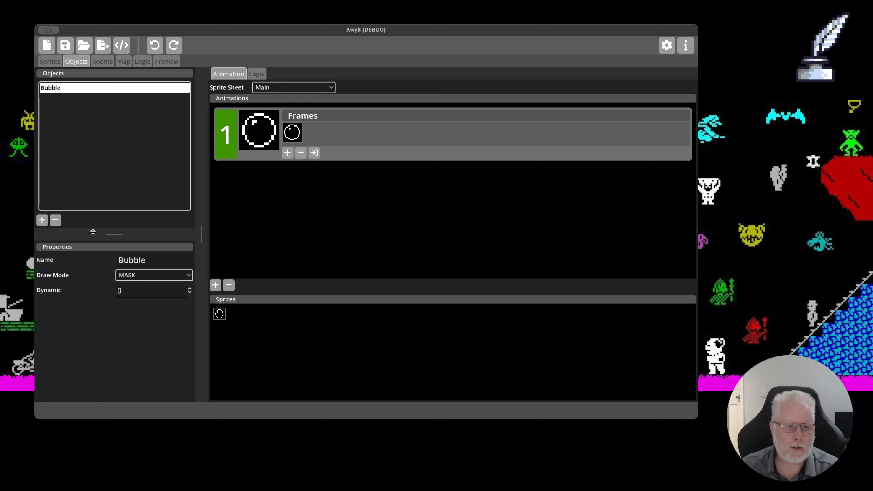
# Create an object named Bullet with draw mode XOR and a Dynamic value of 5
pyautogui.click(42, 220)
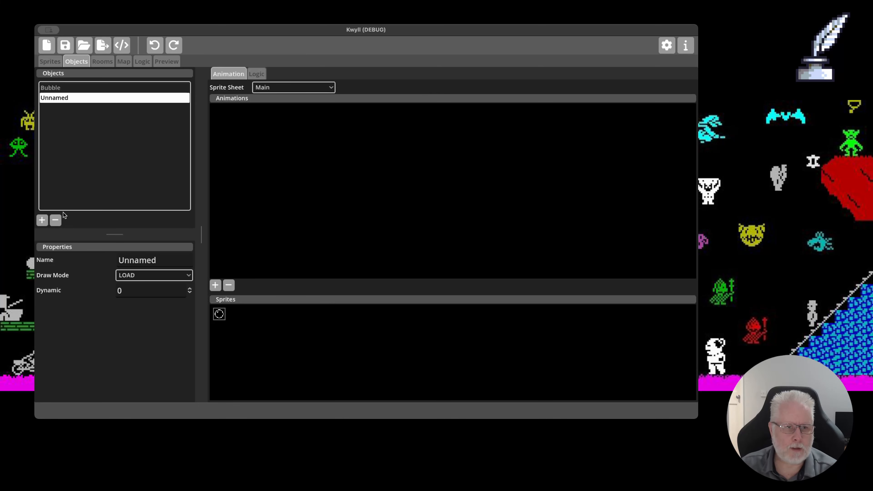
pyautogui.doubleClick(136, 259)
pyautogui.write('Bullet')
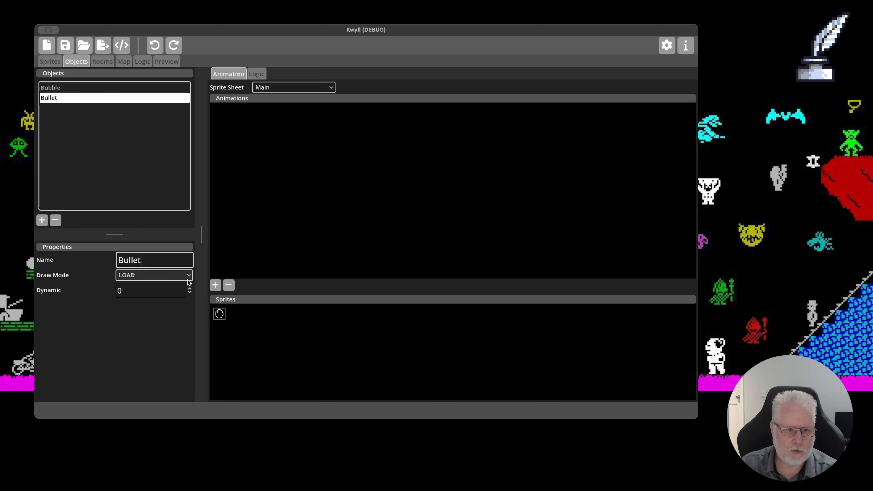
pyautogui.click(146, 277)
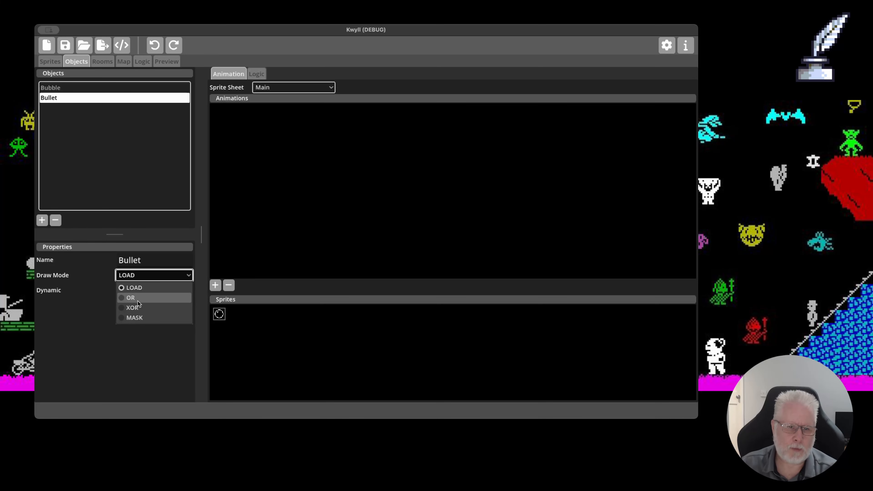
pyautogui.click(139, 306)
pyautogui.doubleClick(145, 291)
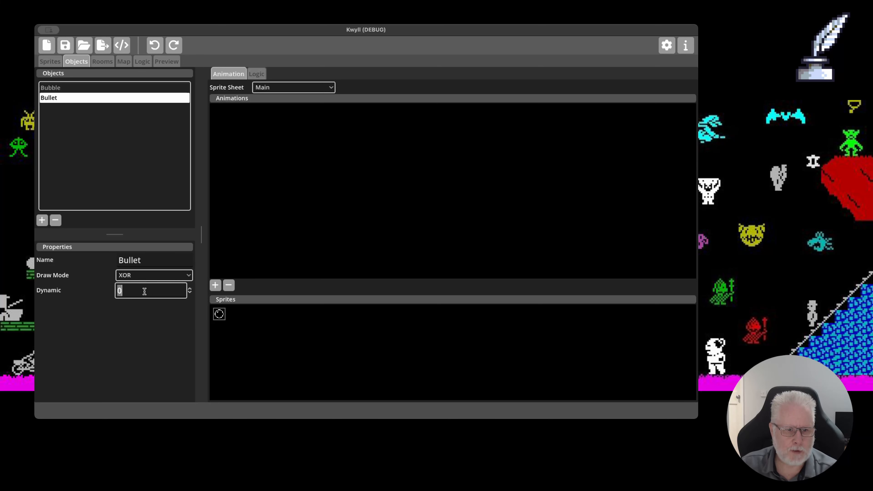
pyautogui.write('5')
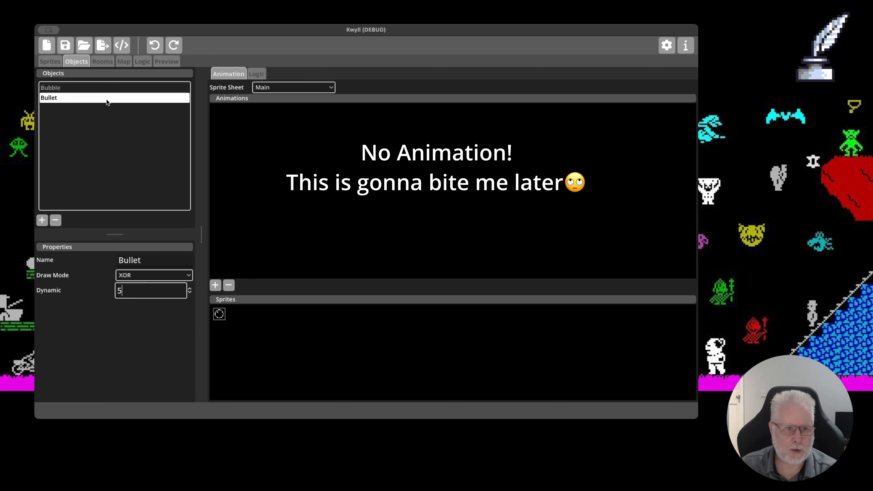
# Open the Bullet object's logic graph and add an Always trigger node
pyautogui.click(71, 87)
pyautogui.click(69, 97)
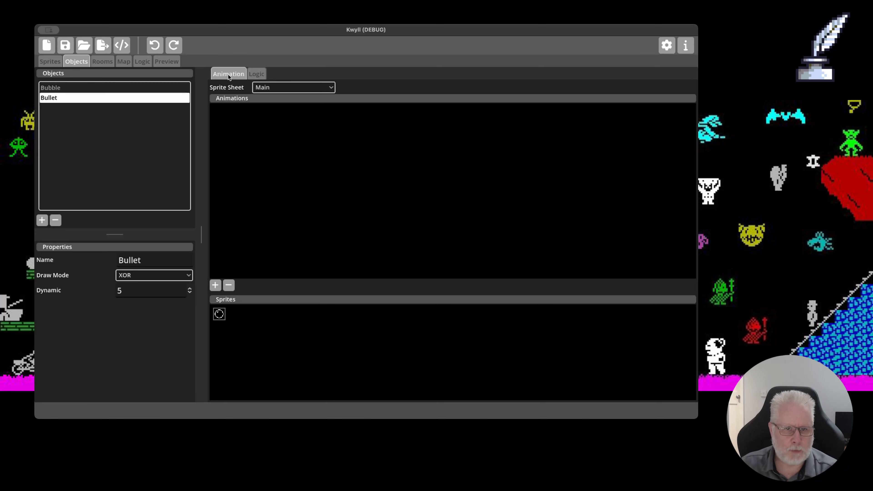
pyautogui.click(261, 74)
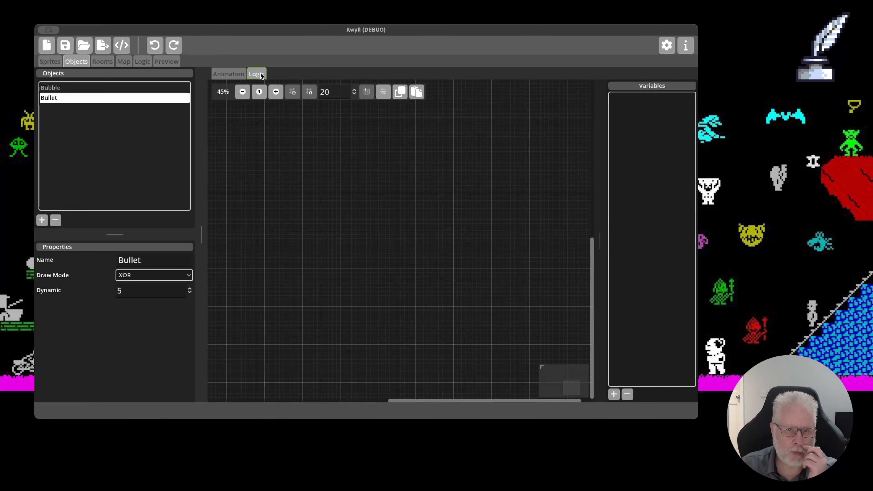
pyautogui.moveTo(375, 262); pyautogui.dragTo(400, 278)
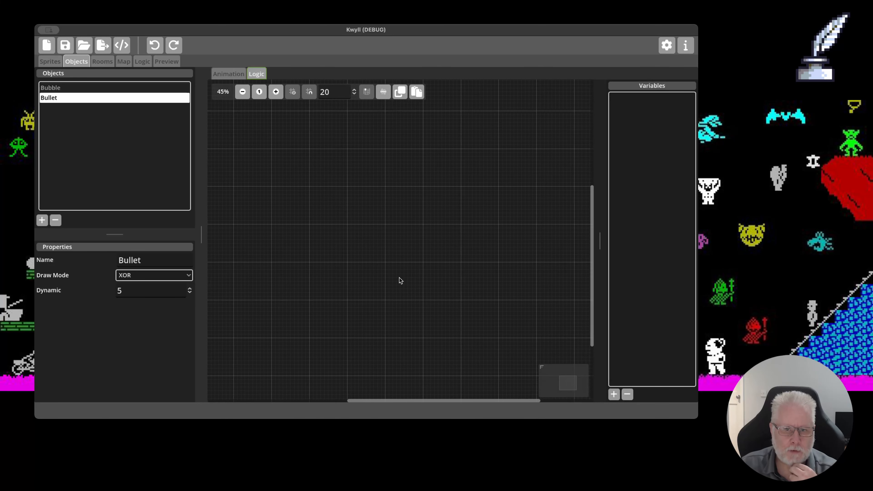
pyautogui.rightClick(323, 202)
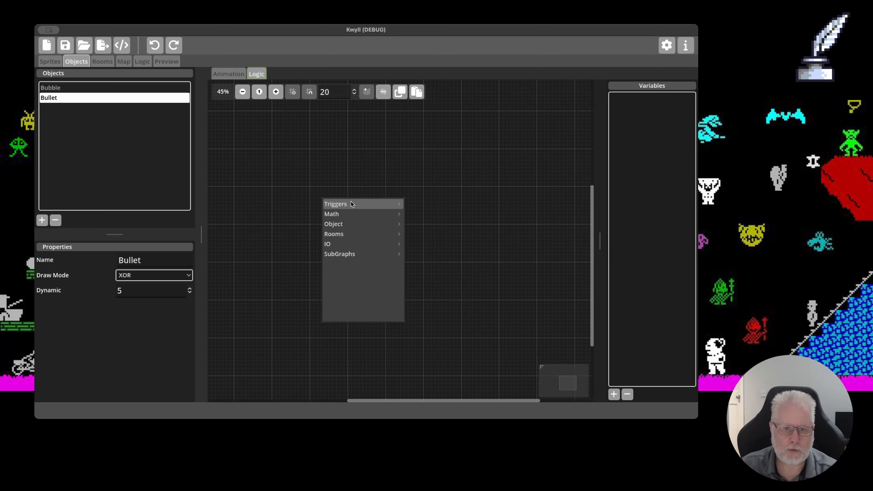
pyautogui.click(416, 211)
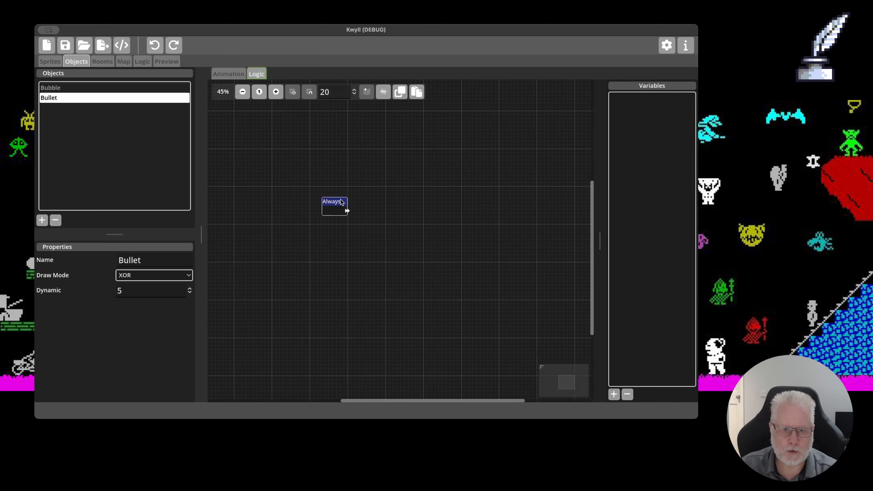
pyautogui.moveTo(343, 207); pyautogui.dragTo(323, 178)
pyautogui.scroll(2, 347, 193)
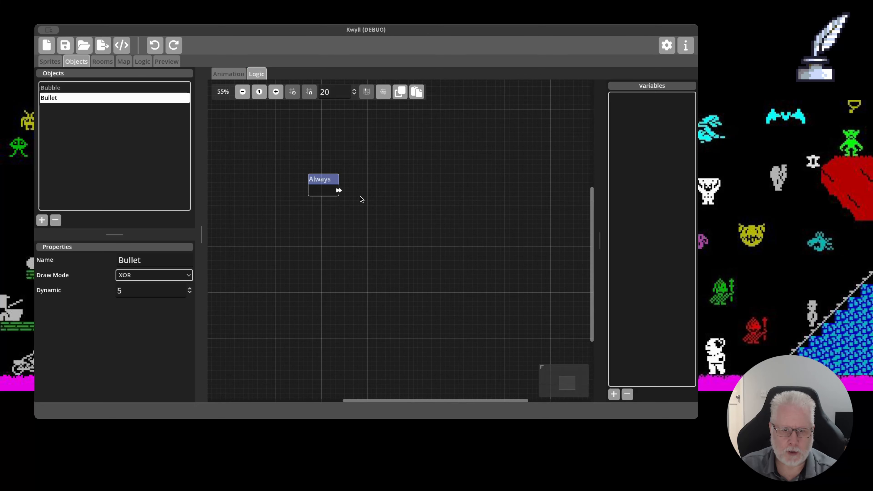
pyautogui.scroll(-1, 367, 190)
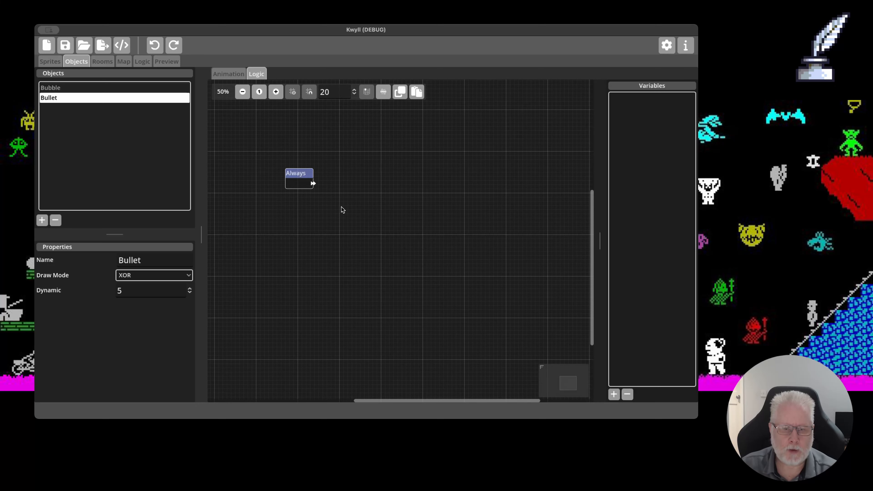
# Add a Move Object node to the Bullet logic and connect the Always trigger's output to its execution input
pyautogui.rightClick(373, 208)
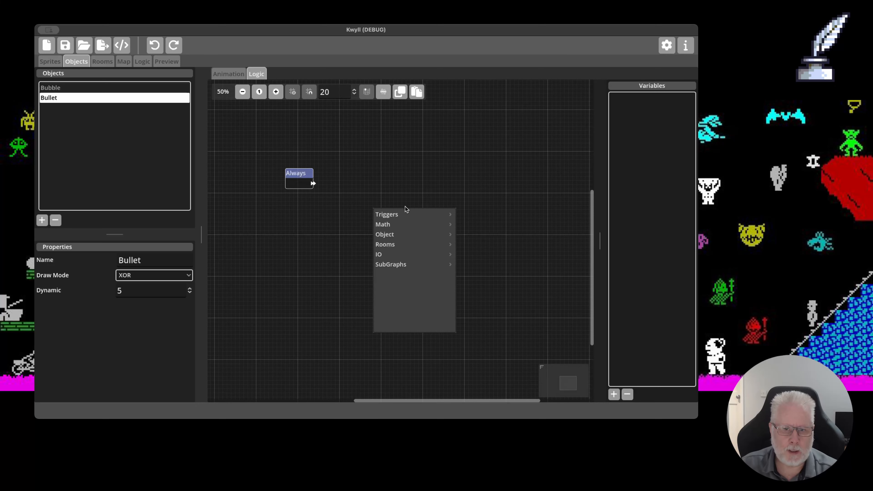
pyautogui.moveTo(411, 234)
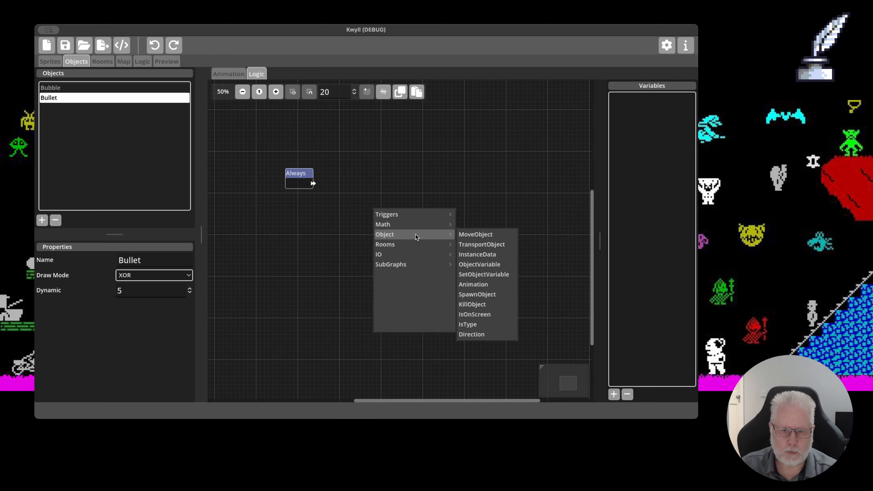
pyautogui.click(475, 235)
pyautogui.moveTo(407, 213); pyautogui.dragTo(423, 194)
pyautogui.moveTo(313, 184); pyautogui.dragTo(388, 191)
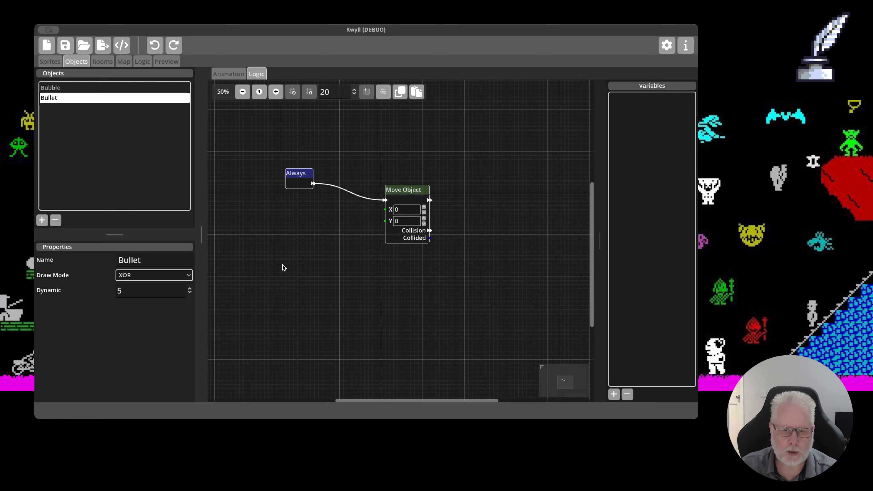
# Add an Instance Data node below the Always trigger and connect its X output to the Move Object node's X input
pyautogui.rightClick(286, 254)
pyautogui.moveTo(313, 281)
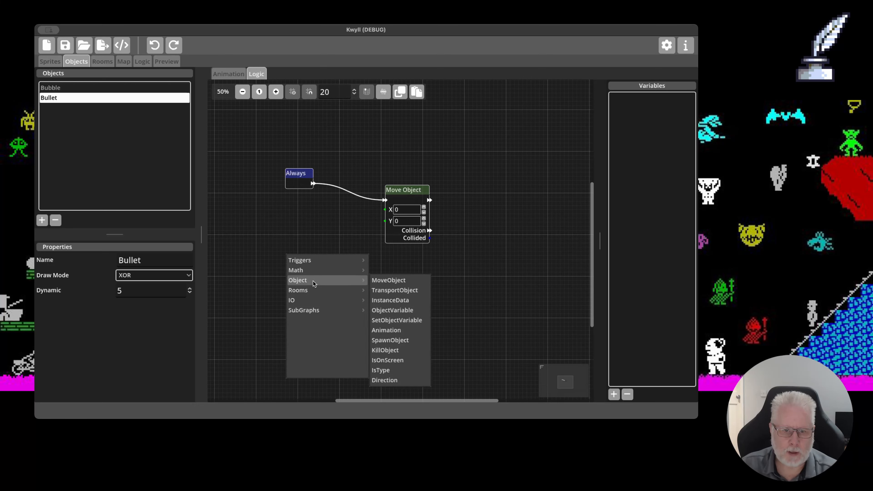
pyautogui.click(400, 301)
pyautogui.moveTo(320, 258); pyautogui.dragTo(306, 215)
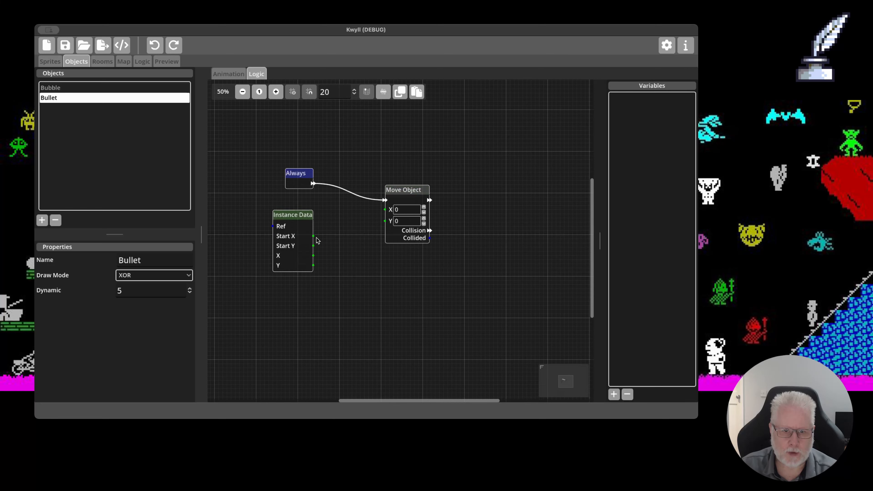
pyautogui.moveTo(314, 257); pyautogui.dragTo(385, 209)
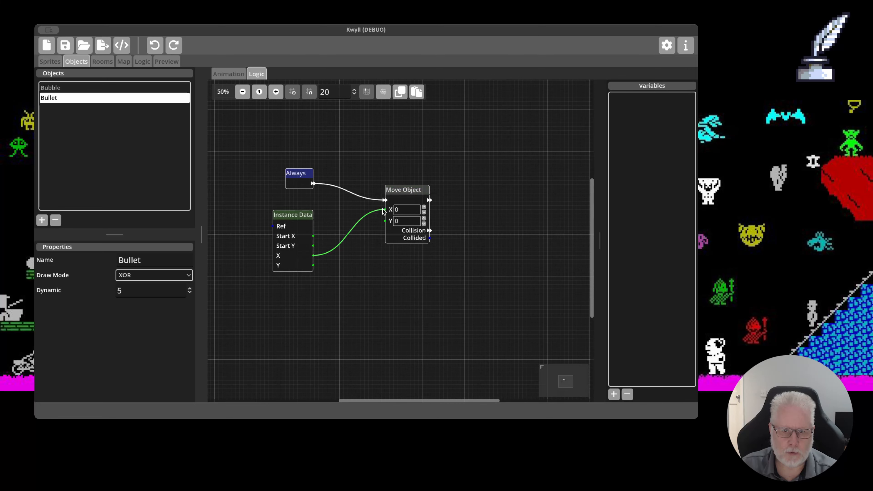
pyautogui.moveTo(294, 217); pyautogui.dragTo(298, 208)
pyautogui.moveTo(394, 201); pyautogui.dragTo(435, 201)
pyautogui.scroll(-2, 420, 241)
pyautogui.moveTo(442, 122); pyautogui.dragTo(433, 139)
pyautogui.scroll(-1, 367, 229)
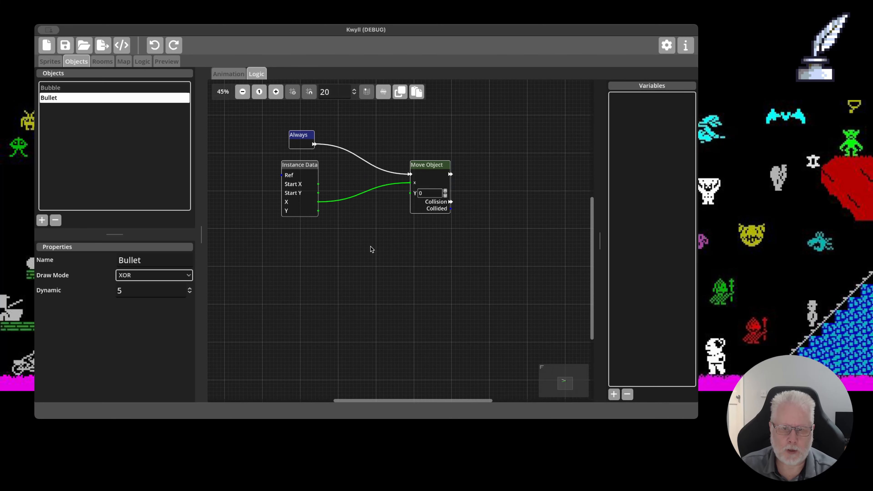
# Add a Math node below Instance Data and connect the Instance Data Y output to its A input
pyautogui.rightClick(353, 263)
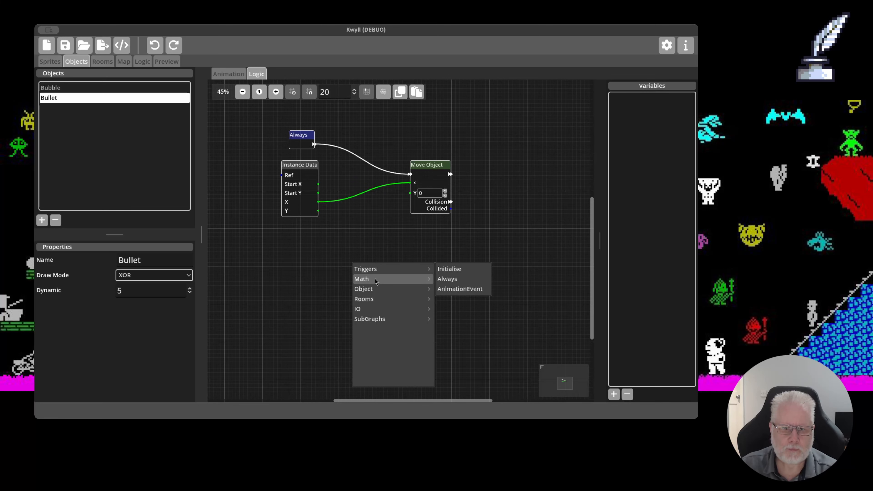
pyautogui.moveTo(375, 279)
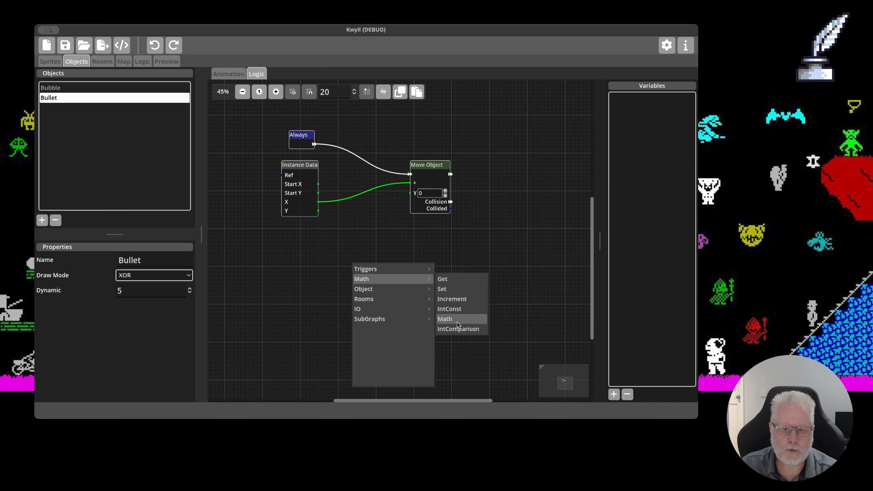
pyautogui.click(445, 319)
pyautogui.moveTo(371, 269); pyautogui.dragTo(337, 241)
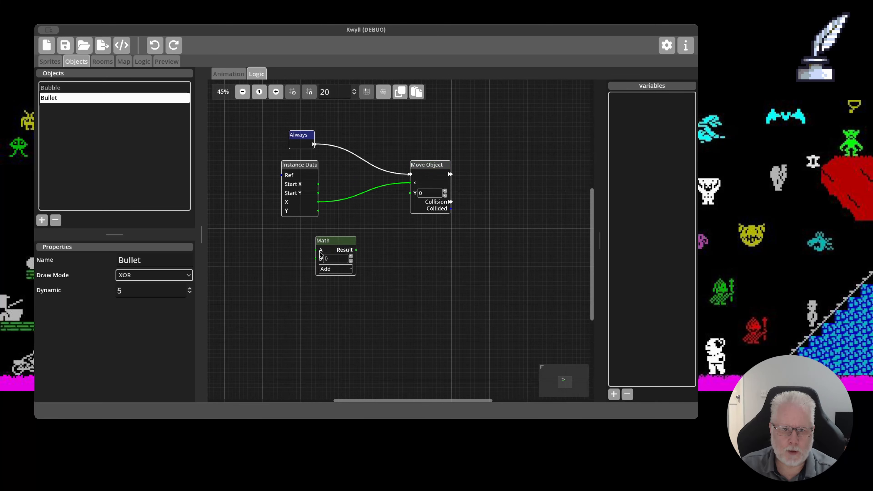
pyautogui.rightClick(272, 271)
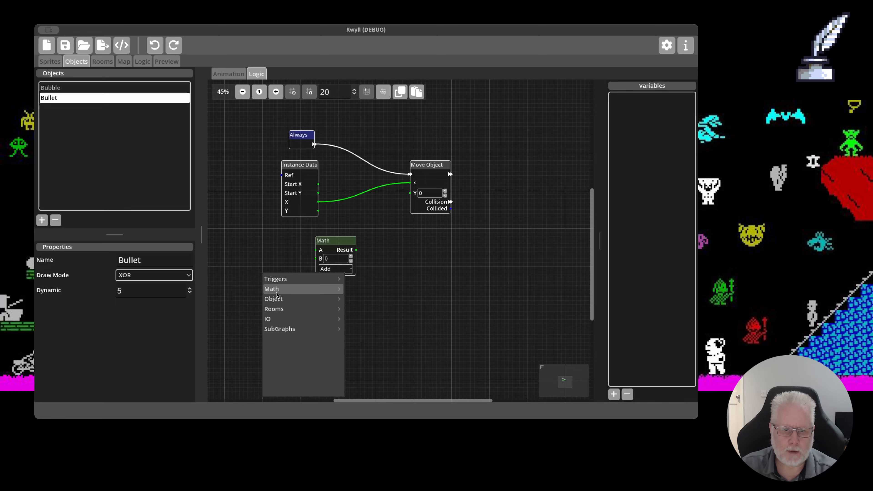
pyautogui.moveTo(278, 293)
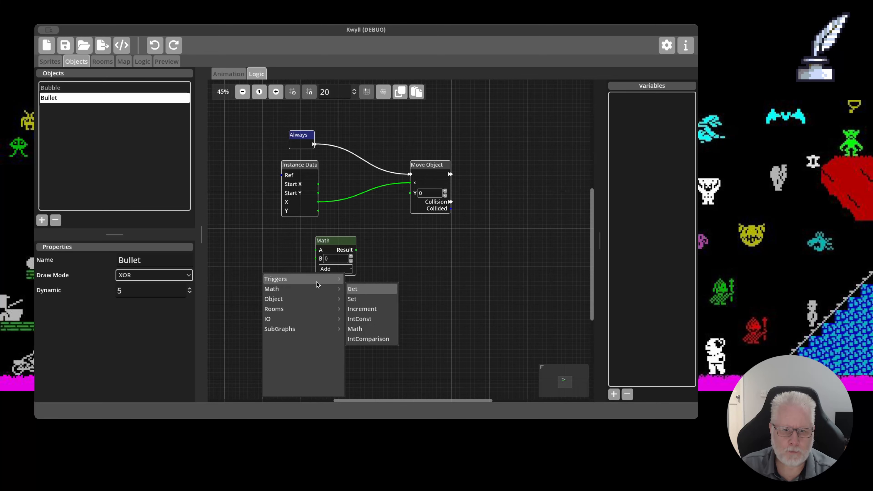
pyautogui.click(346, 243)
pyautogui.moveTo(342, 245); pyautogui.dragTo(364, 245)
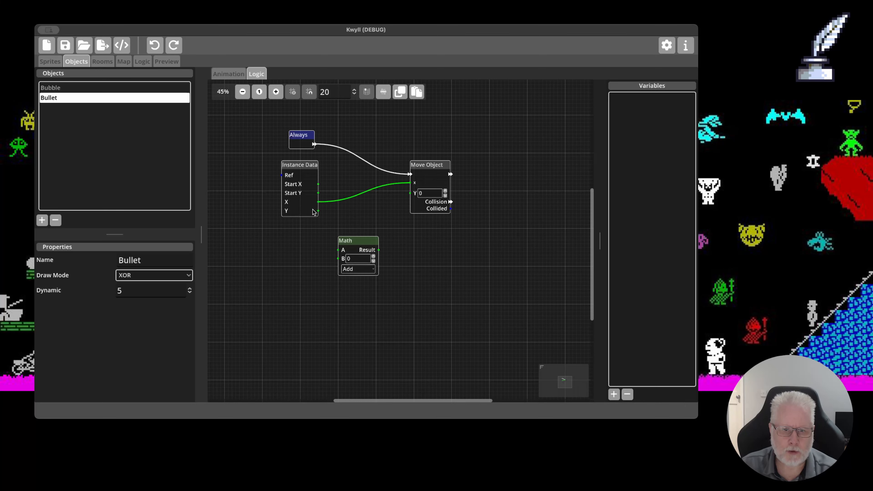
pyautogui.moveTo(319, 211); pyautogui.dragTo(338, 250)
# Set the Math node to Subtract with B at 1 and connect its Result to the Move Object node's Y input
pyautogui.click(374, 269)
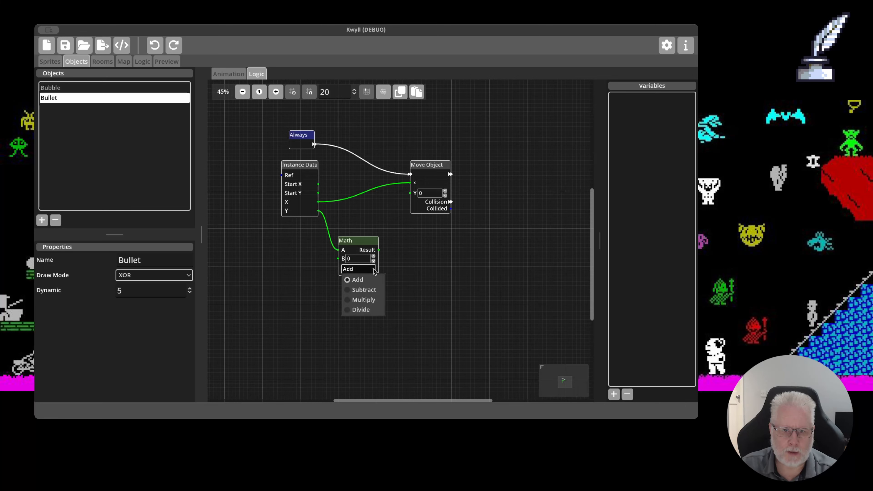
pyautogui.click(359, 288)
pyautogui.click(374, 255)
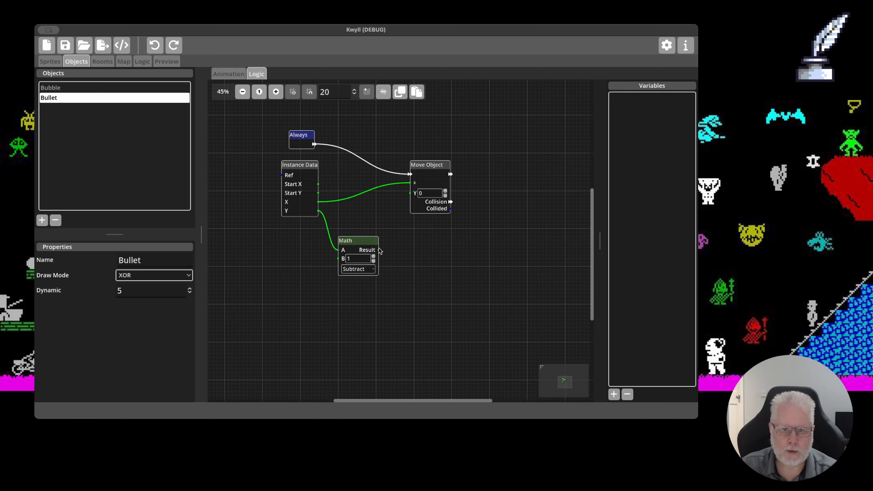
pyautogui.moveTo(379, 250); pyautogui.dragTo(464, 181)
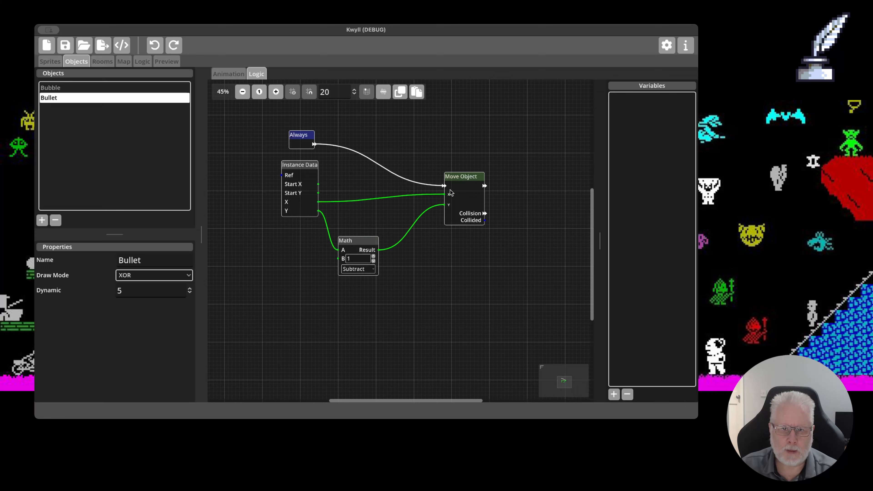
pyautogui.moveTo(369, 239); pyautogui.dragTo(381, 228)
pyautogui.moveTo(461, 241); pyautogui.dragTo(417, 240)
pyautogui.scroll(-1, 417, 240)
pyautogui.moveTo(421, 183); pyautogui.dragTo(408, 181)
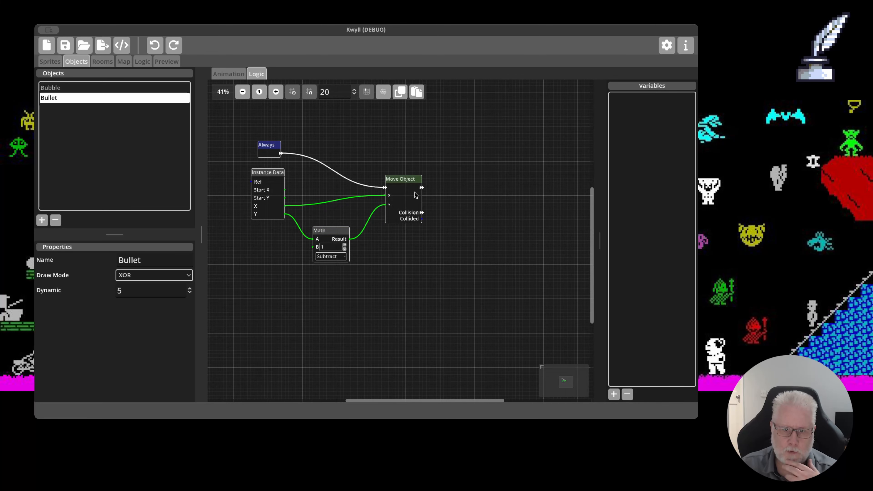
pyautogui.moveTo(485, 219); pyautogui.dragTo(442, 221)
pyautogui.moveTo(328, 230); pyautogui.dragTo(365, 223)
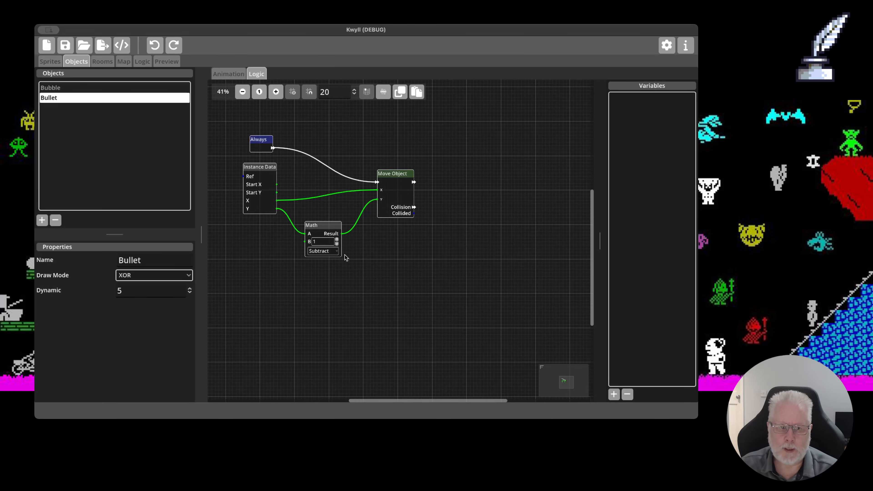
pyautogui.moveTo(447, 243); pyautogui.dragTo(428, 248)
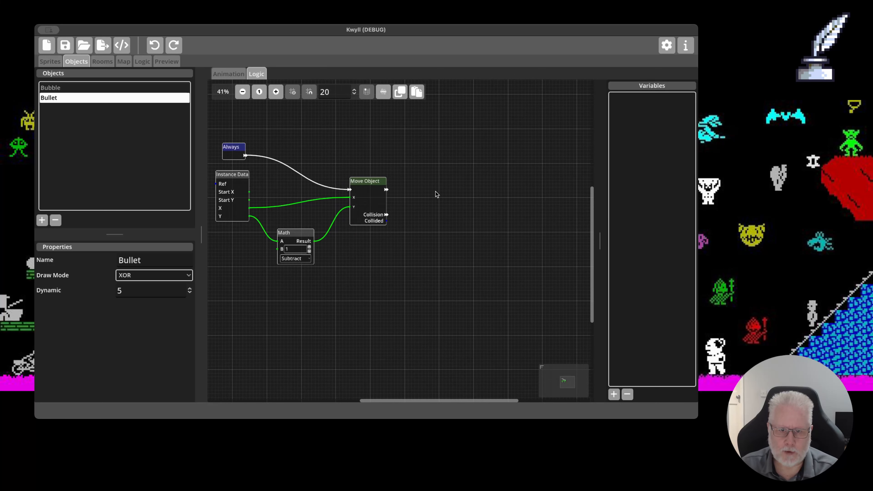
pyautogui.rightClick(426, 197)
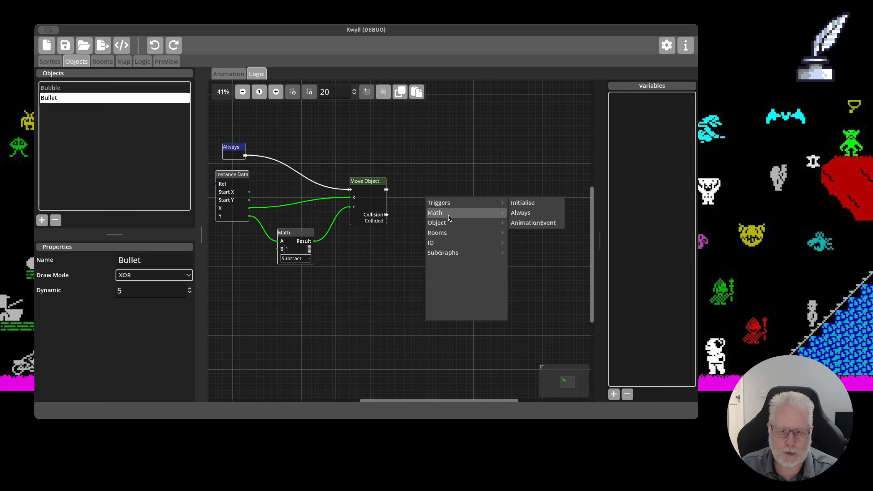
pyautogui.moveTo(444, 211)
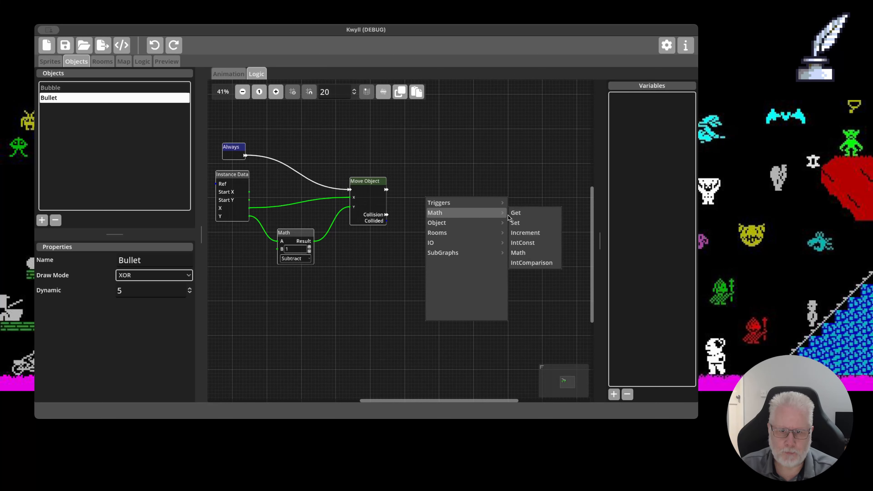
pyautogui.click(522, 263)
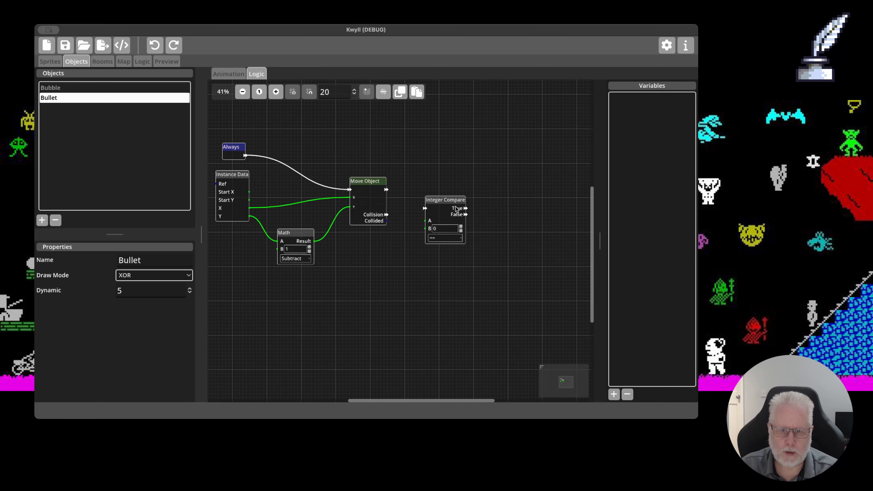
pyautogui.press('Delete')
# Add an Is On Screen? node and connect the Move Object node's main execution output to its input
pyautogui.rightClick(439, 200)
pyautogui.moveTo(456, 226)
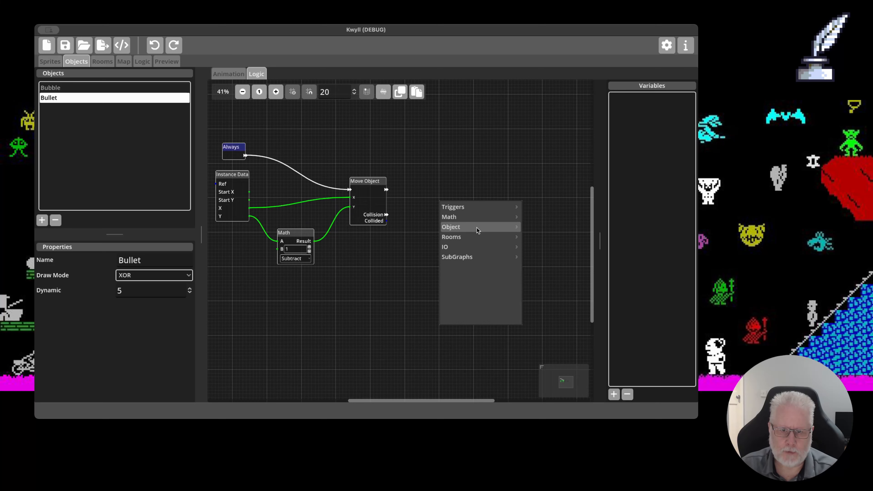
pyautogui.click(540, 305)
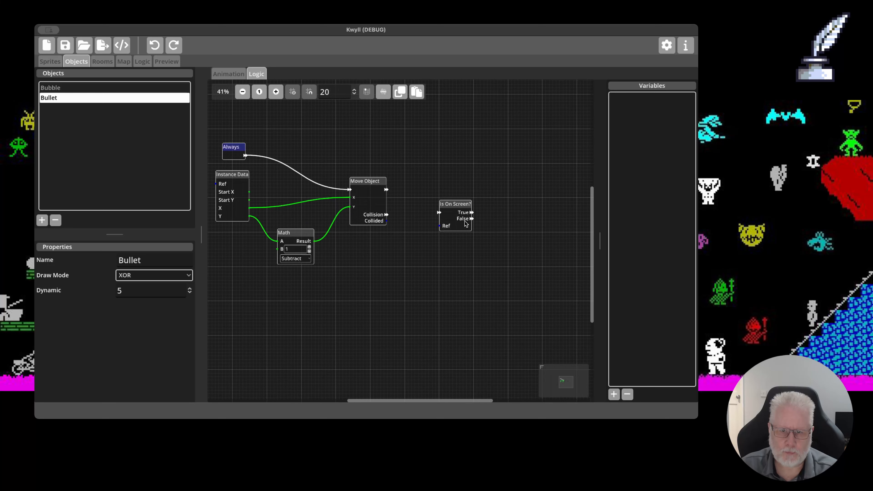
pyautogui.moveTo(465, 222); pyautogui.dragTo(443, 209)
pyautogui.moveTo(386, 190); pyautogui.dragTo(417, 199)
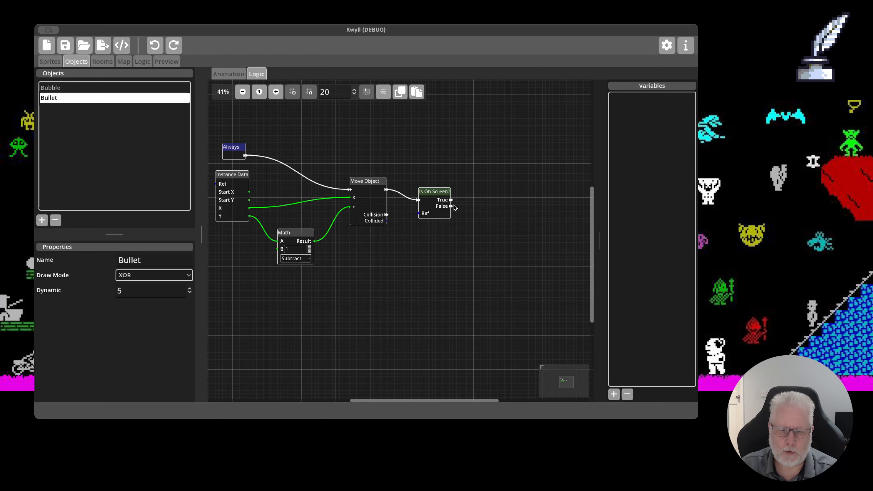
# Add a Kill Object node after Is On Screen? and connect the False output to its execution input
pyautogui.hscroll(2, 512, 222)
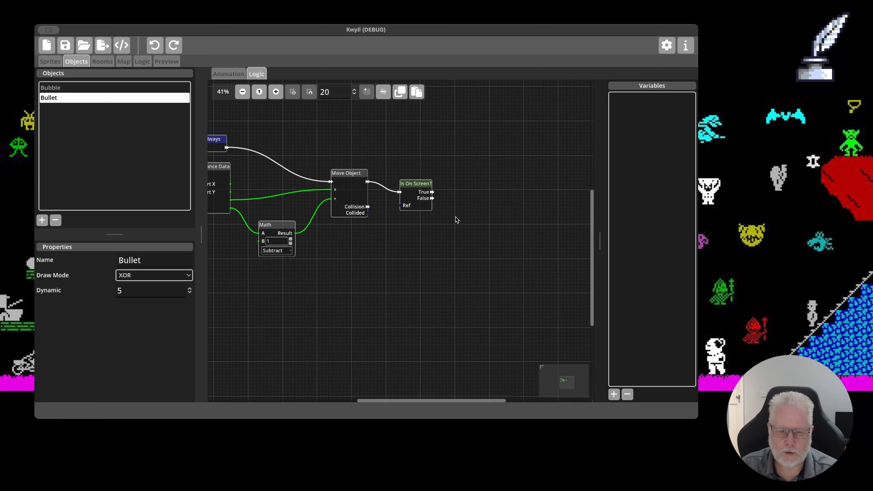
pyautogui.rightClick(464, 225)
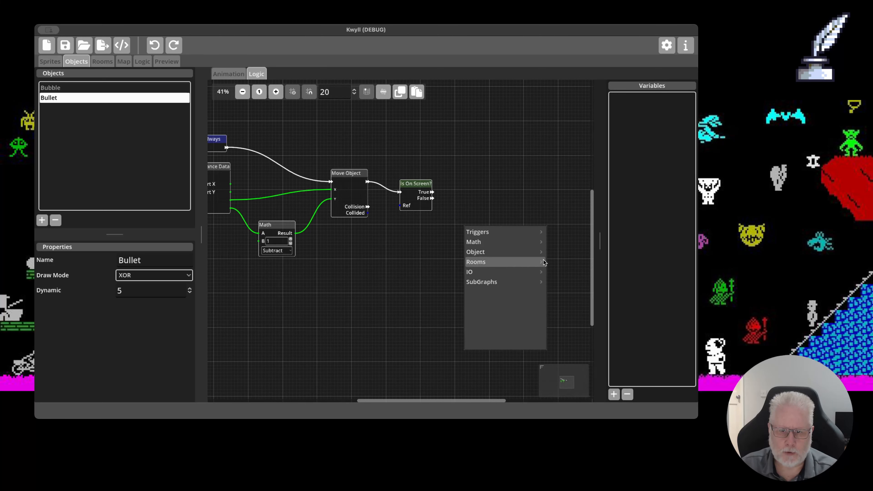
pyautogui.moveTo(512, 251)
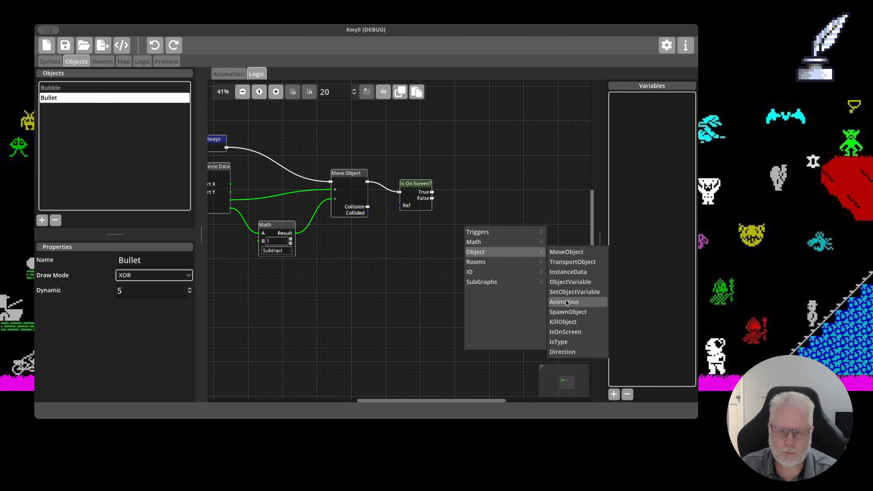
pyautogui.click(566, 323)
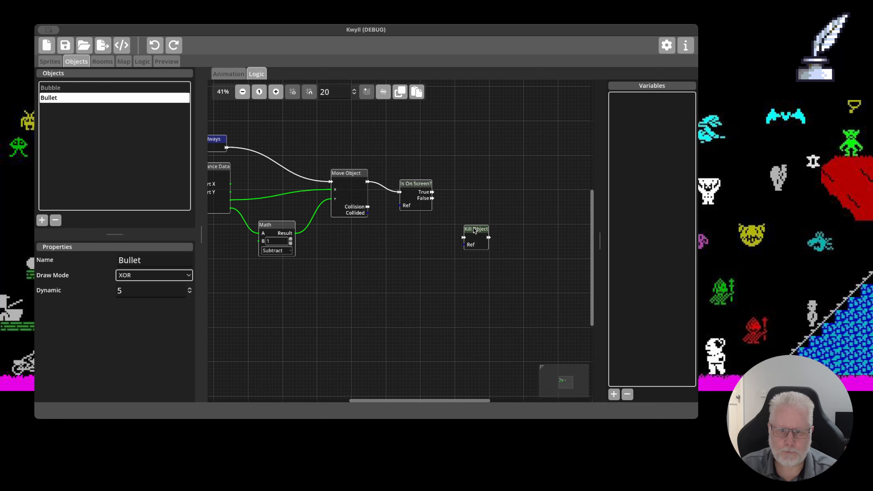
pyautogui.moveTo(471, 227); pyautogui.dragTo(464, 202)
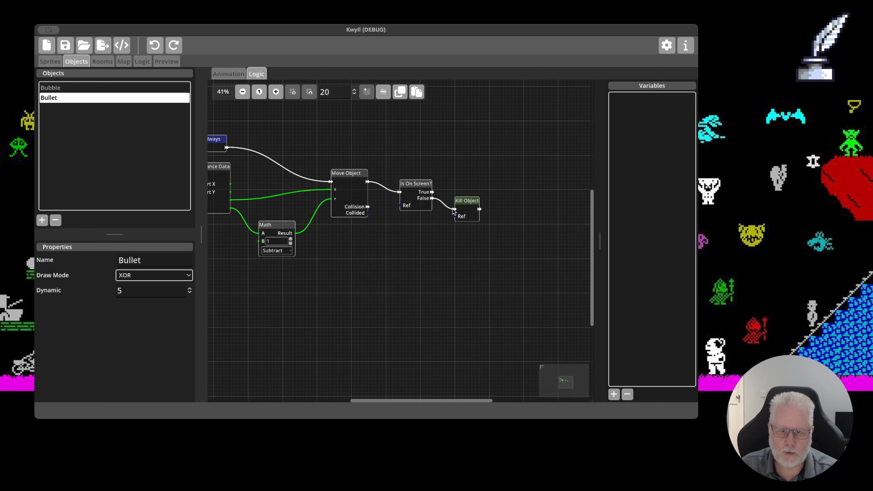
pyautogui.moveTo(400, 231); pyautogui.dragTo(455, 248)
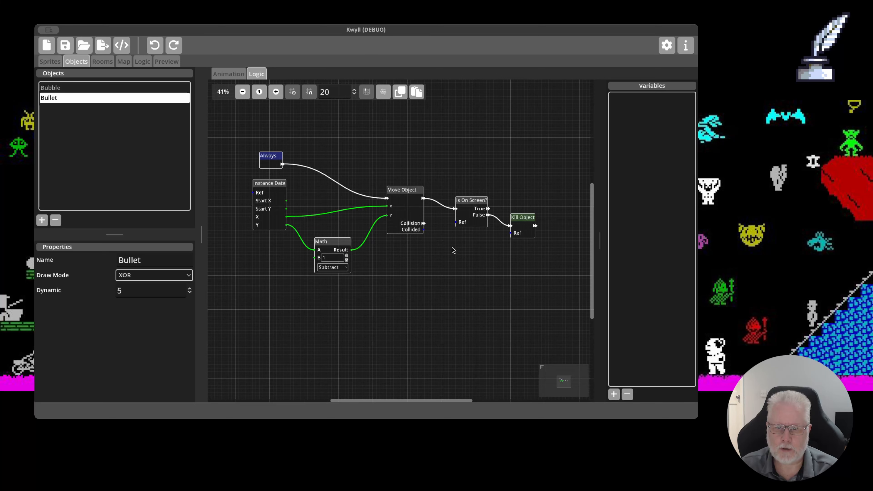
pyautogui.scroll(-2, 426, 248)
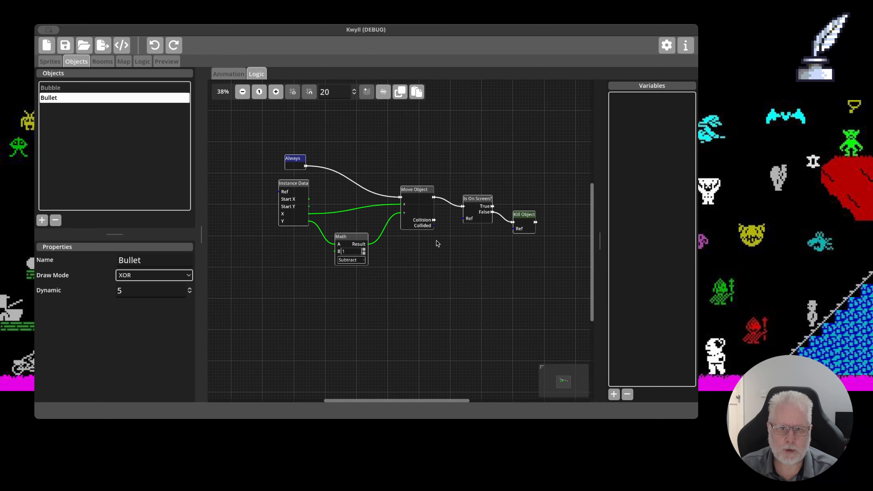
pyautogui.scroll(2, 435, 245)
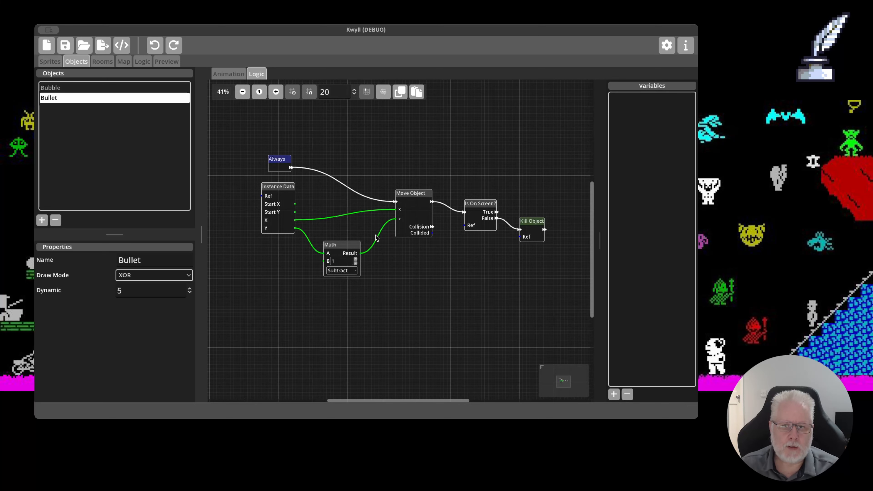
# Create a new room and add a blank tile to its assets
pyautogui.click(87, 89)
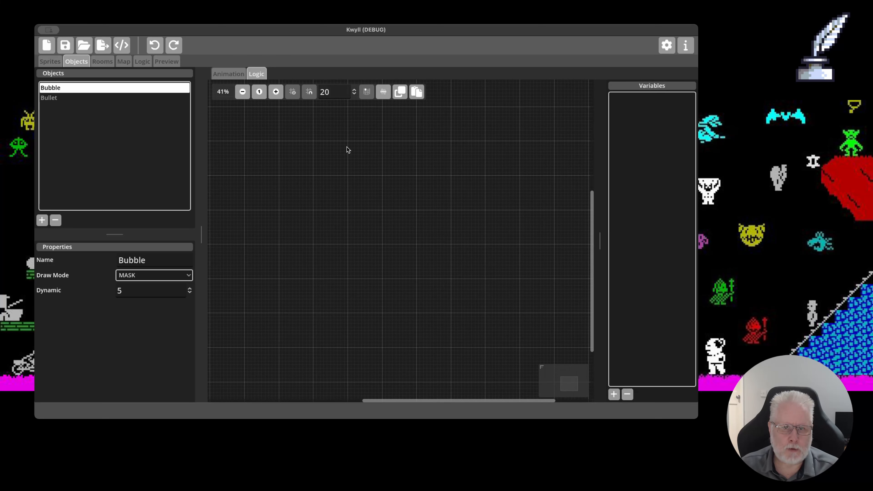
pyautogui.moveTo(347, 146); pyautogui.dragTo(361, 172)
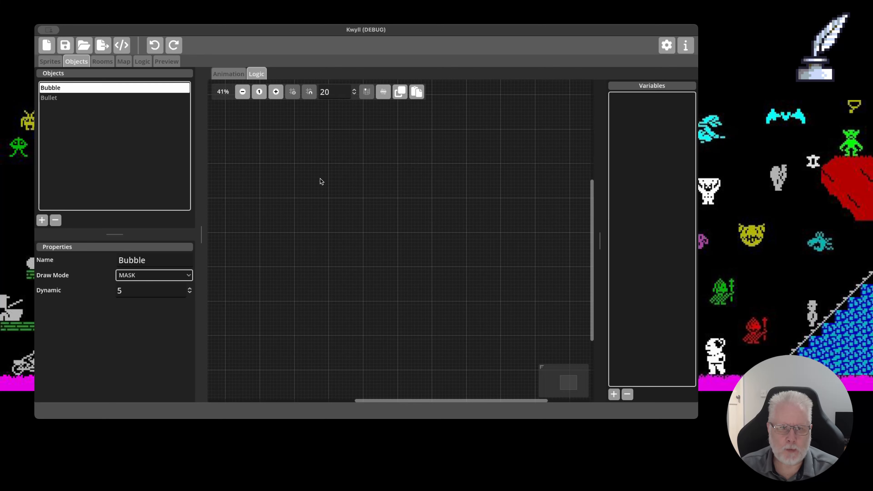
pyautogui.click(103, 62)
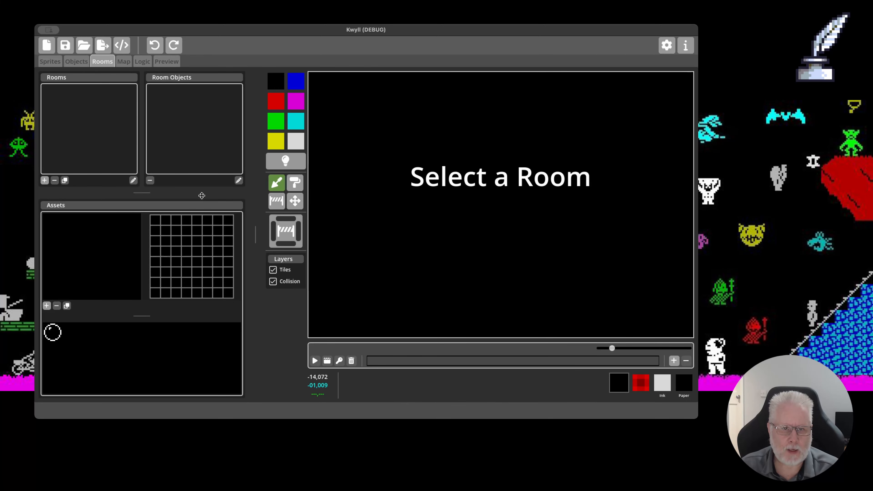
pyautogui.click(45, 181)
pyautogui.click(46, 306)
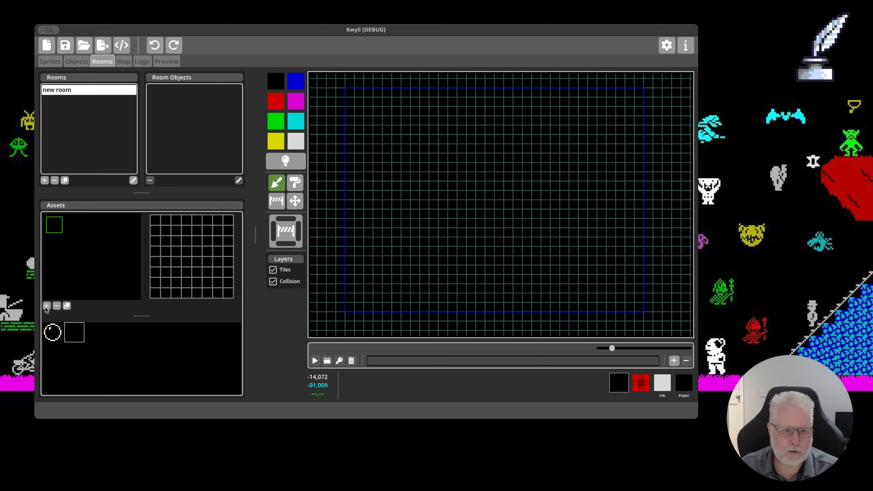
# Paint three-pixel L-shaped brackets near all four corners of the blank tile, leaving its outer edge empty
pyautogui.moveTo(166, 230); pyautogui.dragTo(176, 230)
pyautogui.click(165, 241)
pyautogui.click(166, 272)
pyautogui.moveTo(166, 282); pyautogui.dragTo(176, 282)
pyautogui.moveTo(208, 230); pyautogui.dragTo(218, 230)
pyautogui.click(217, 241)
pyautogui.click(217, 272)
pyautogui.moveTo(217, 283); pyautogui.dragTo(207, 283)
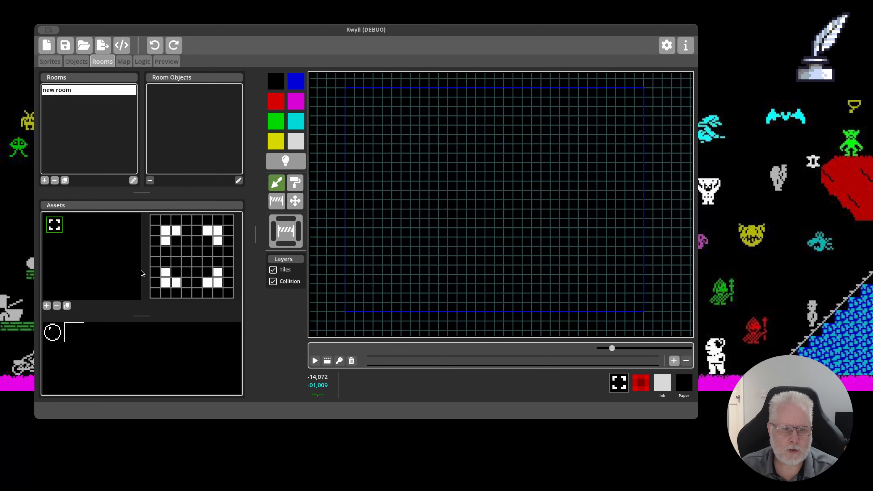
# Frame the room with a rectangular border of bracket tiles and place a Bubble object just inside the left wall
pyautogui.moveTo(368, 104)
pyautogui.mouseDown()
pyautogui.moveTo(368, 216)
pyautogui.moveTo(407, 299)
pyautogui.moveTo(630, 299)
pyautogui.moveTo(628, 104)
pyautogui.moveTo(374, 103)
pyautogui.mouseUp()
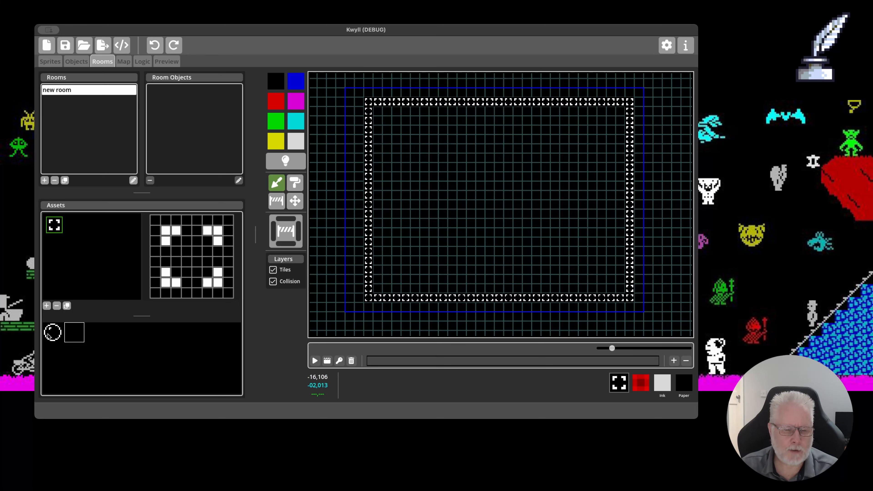
pyautogui.moveTo(49, 335); pyautogui.dragTo(382, 186)
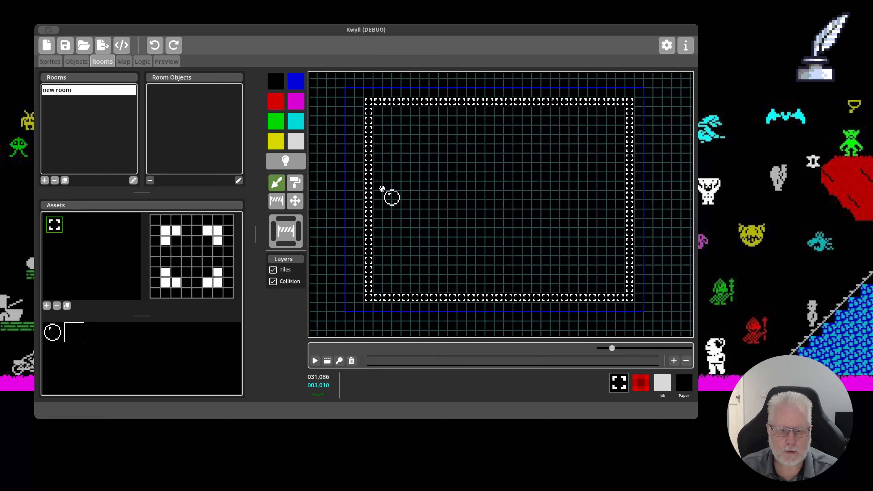
pyautogui.click(383, 189)
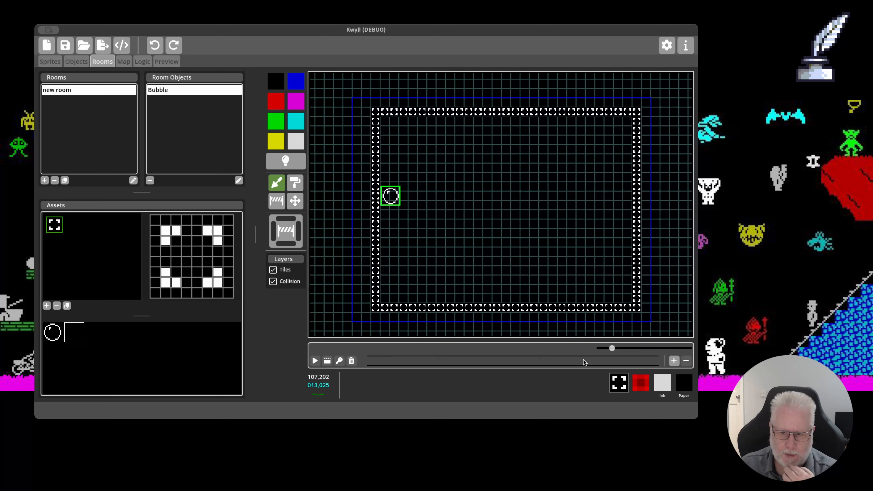
# Add an animation timeline to the room's Bubble object and bring its first frames into range
pyautogui.click(673, 362)
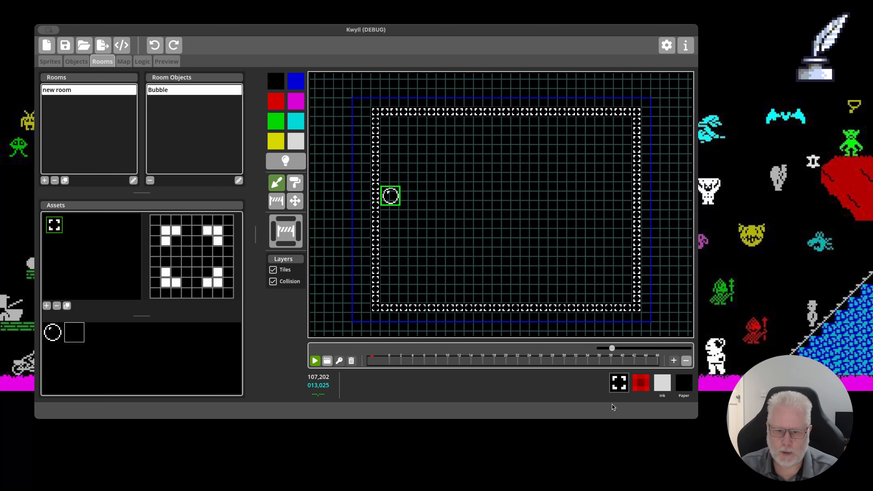
pyautogui.scroll(-3, 515, 362)
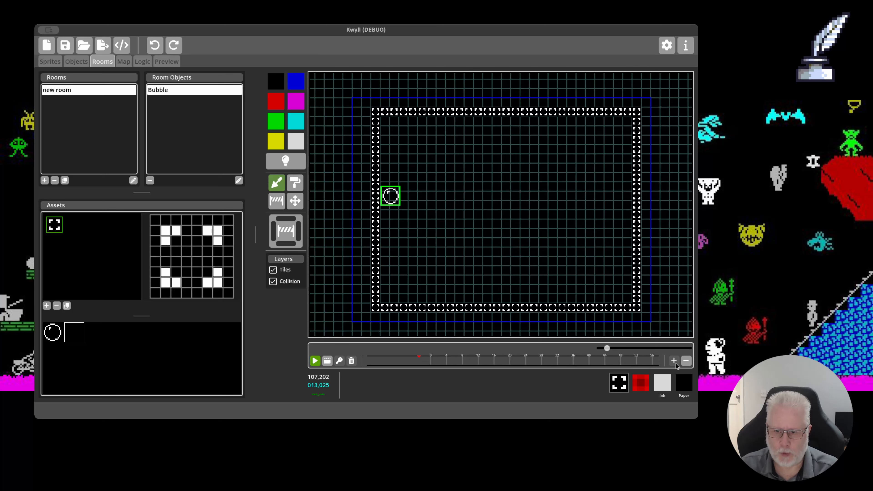
pyautogui.moveTo(559, 362)
pyautogui.mouseDown()
pyautogui.moveTo(339, 366)
pyautogui.moveTo(560, 361)
pyautogui.mouseUp()
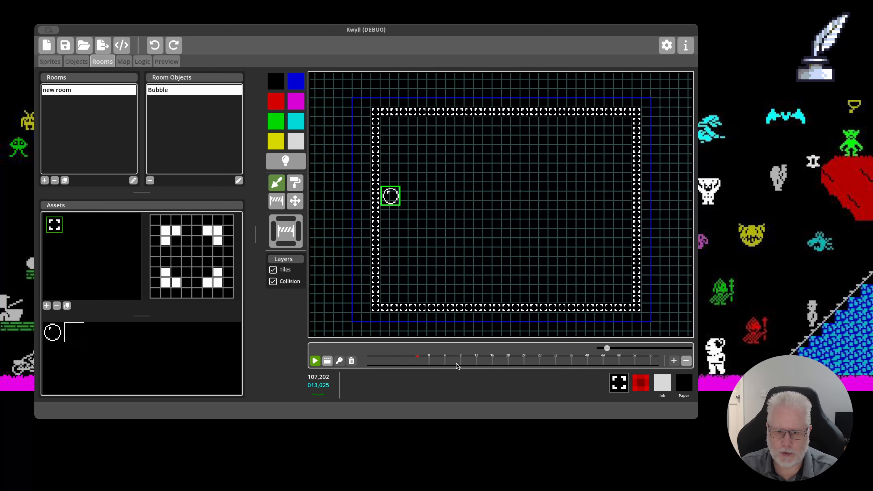
pyautogui.scroll(5, 463, 365)
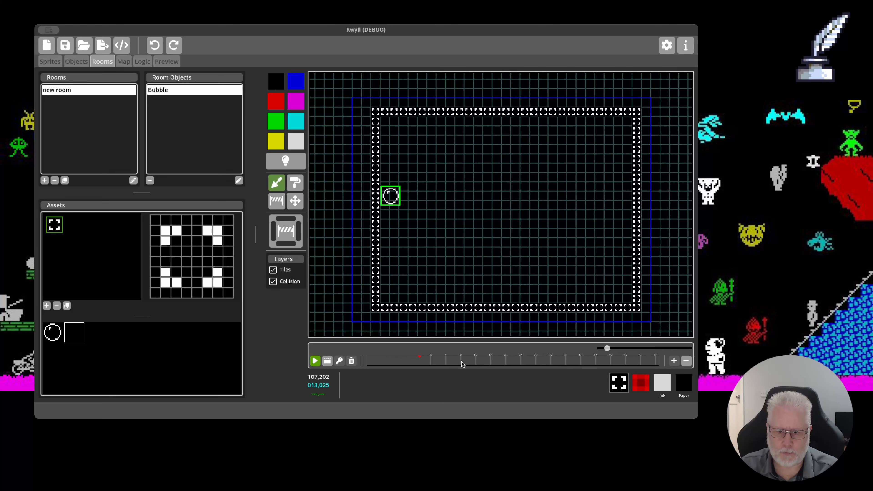
pyautogui.scroll(4, 462, 364)
pyautogui.scroll(1, 462, 364)
pyautogui.moveTo(433, 364); pyautogui.dragTo(496, 361)
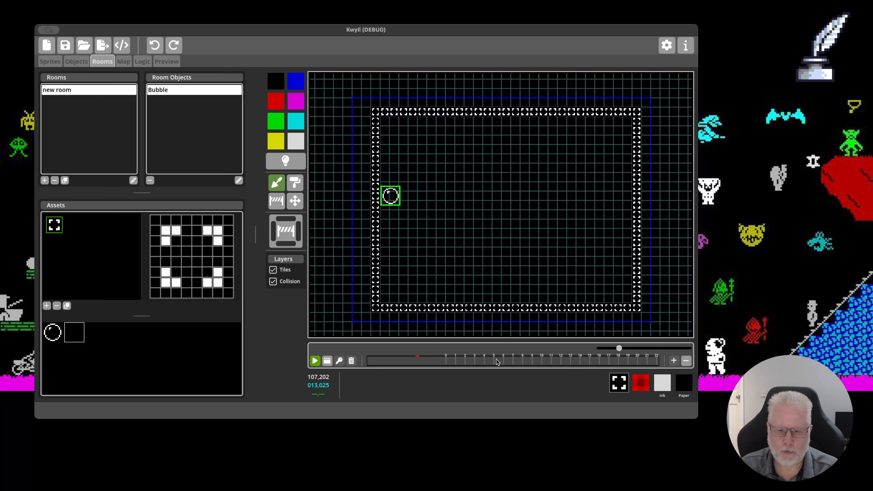
pyautogui.scroll(1, 496, 361)
pyautogui.scroll(1, 497, 361)
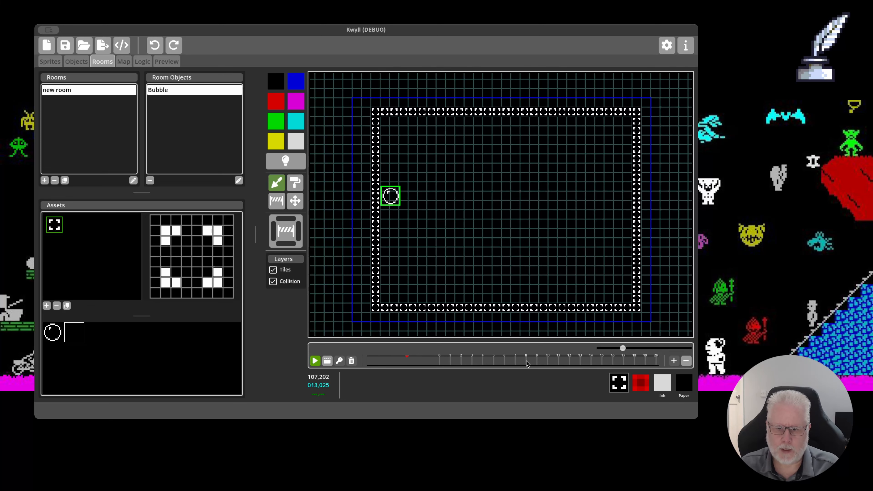
pyautogui.moveTo(526, 361)
pyautogui.mouseDown()
pyautogui.moveTo(486, 372)
pyautogui.moveTo(501, 365)
pyautogui.moveTo(463, 364)
pyautogui.moveTo(571, 358)
pyautogui.mouseUp()
pyautogui.moveTo(486, 360); pyautogui.dragTo(571, 357)
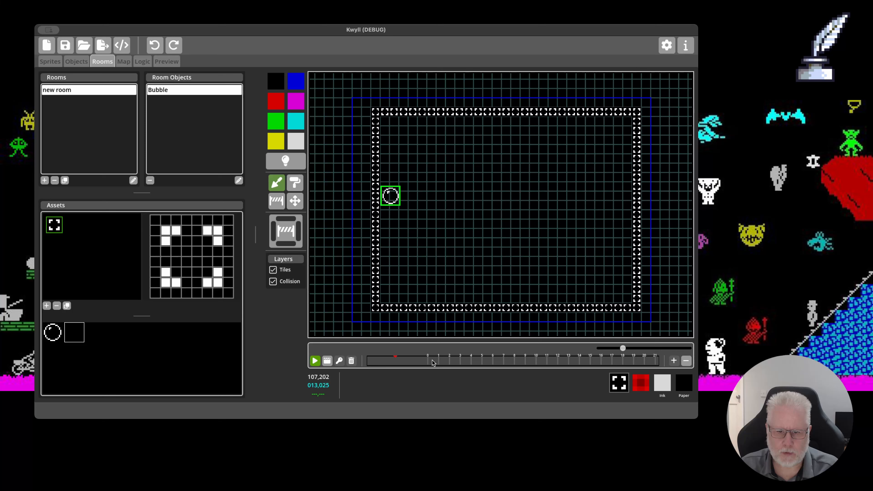
pyautogui.moveTo(469, 362); pyautogui.dragTo(521, 361)
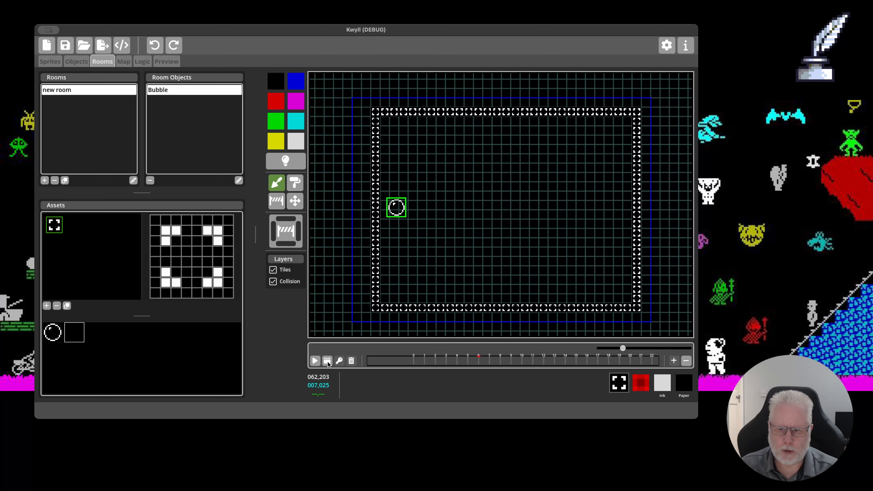
# Set the timeline to frame 0, enable animation mode and add a keyframe for the Bubble's starting position
pyautogui.moveTo(500, 365); pyautogui.dragTo(481, 362)
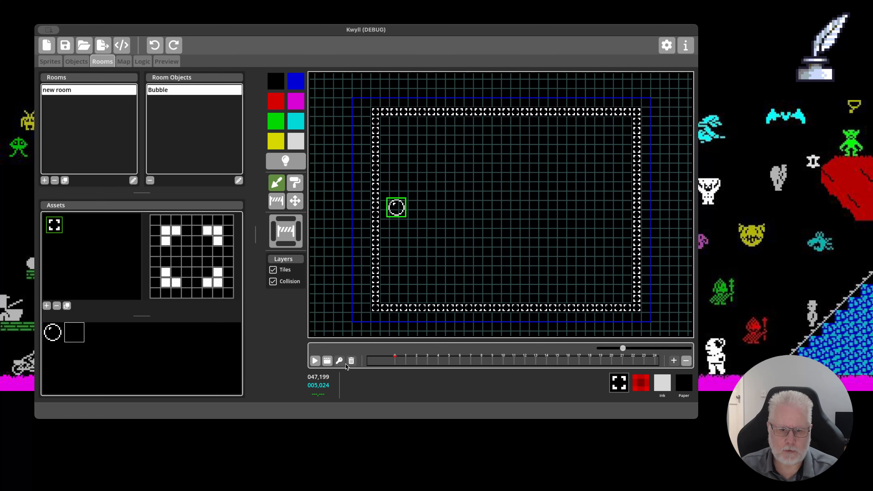
pyautogui.click(330, 361)
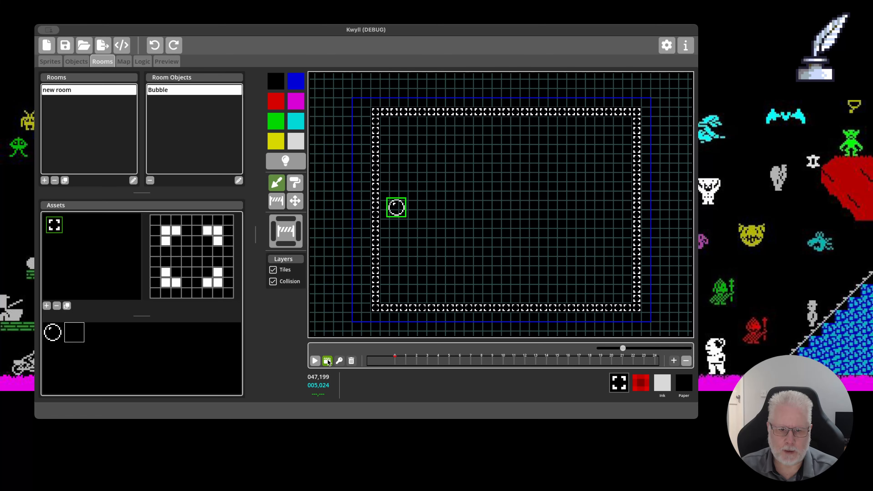
pyautogui.click(340, 361)
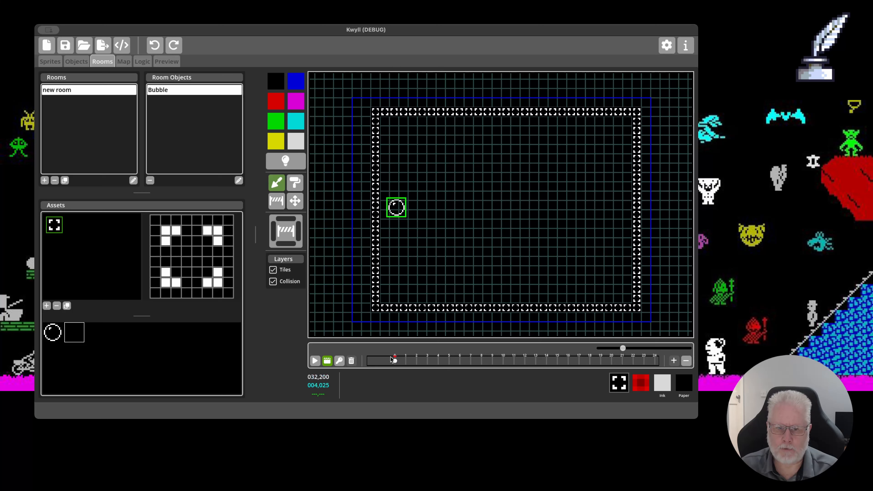
# Set the timeline's current frame to 100 and check the Bubble's object properties without changing them
pyautogui.scroll(-2, 455, 357)
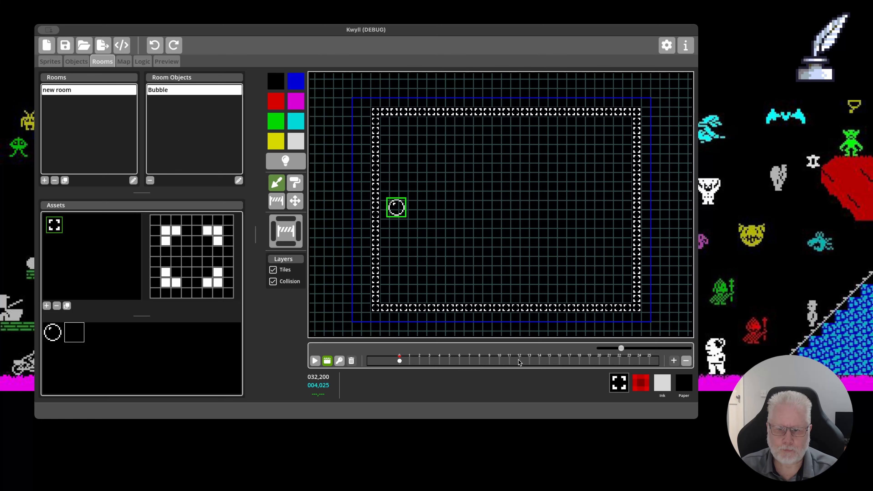
pyautogui.scroll(-1, 517, 360)
pyautogui.scroll(-4, 558, 360)
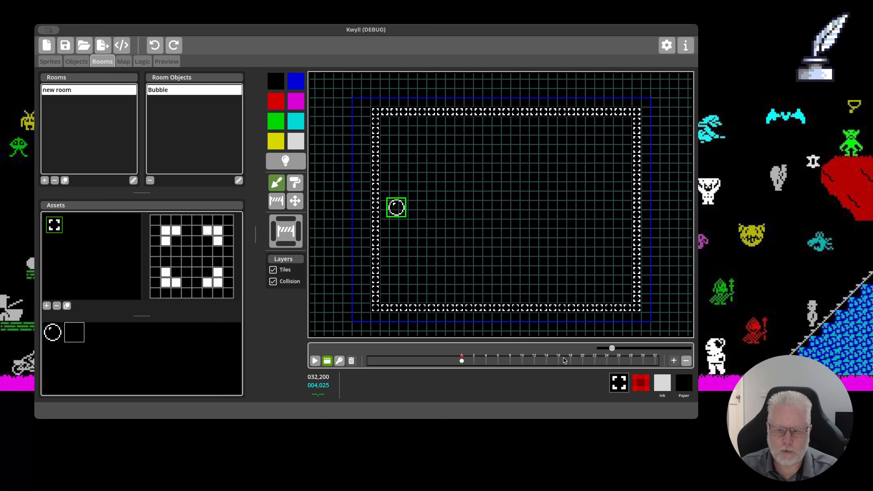
pyautogui.scroll(-4, 595, 363)
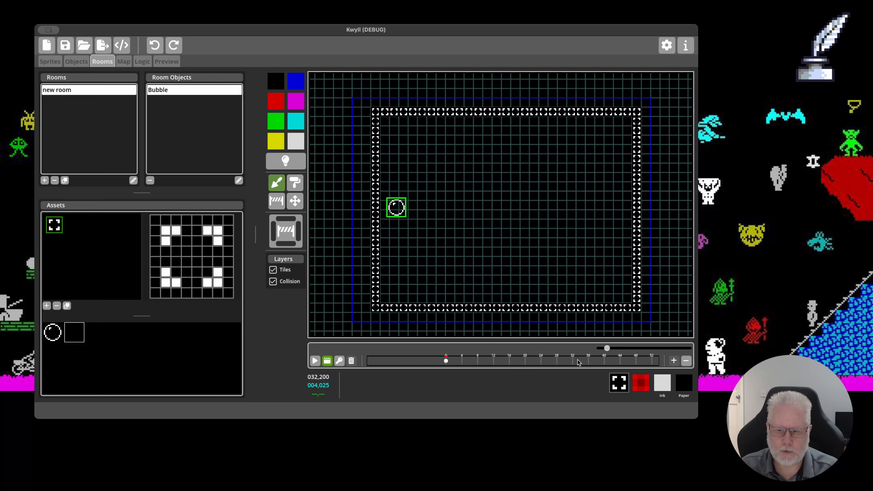
pyautogui.scroll(-4, 578, 361)
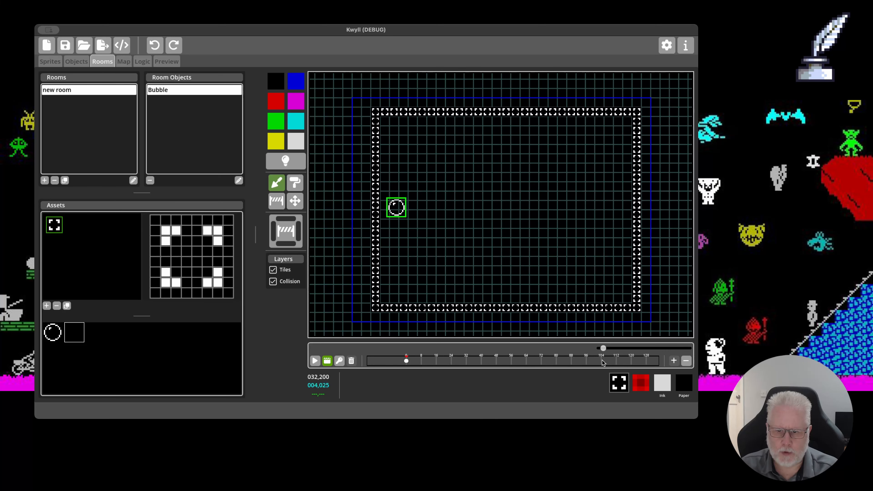
pyautogui.scroll(1, 593, 361)
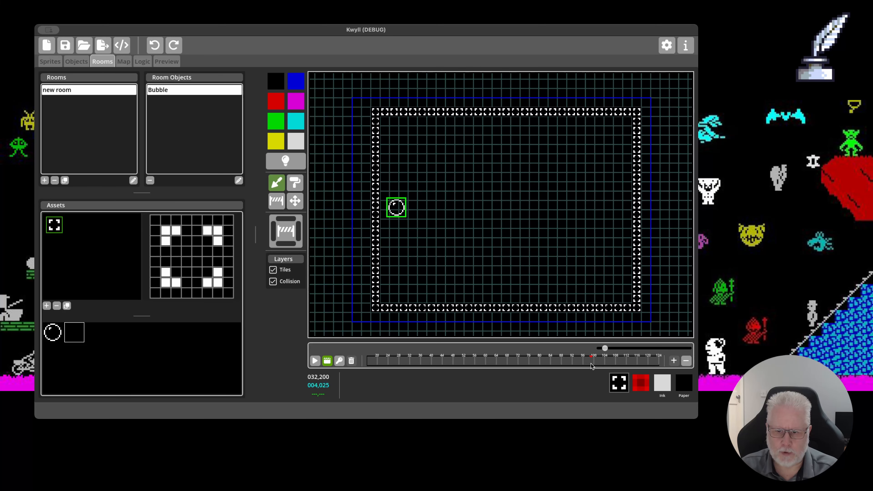
pyautogui.scroll(3, 592, 365)
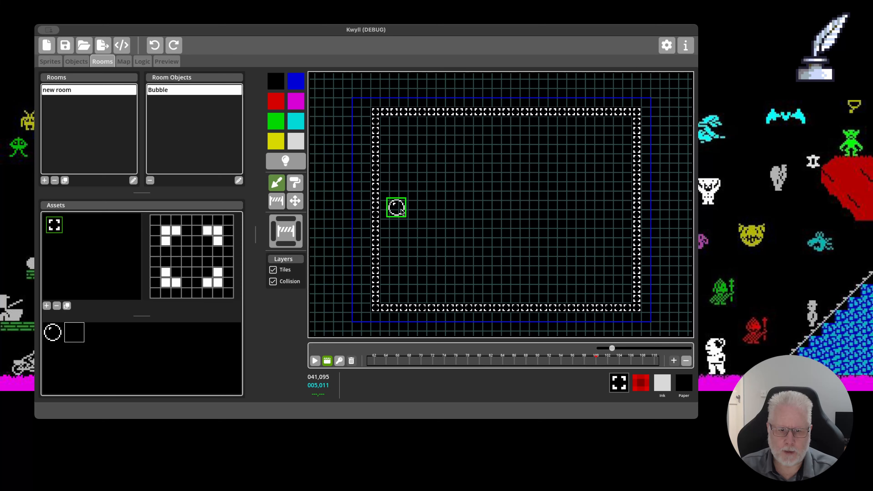
pyautogui.click(239, 180)
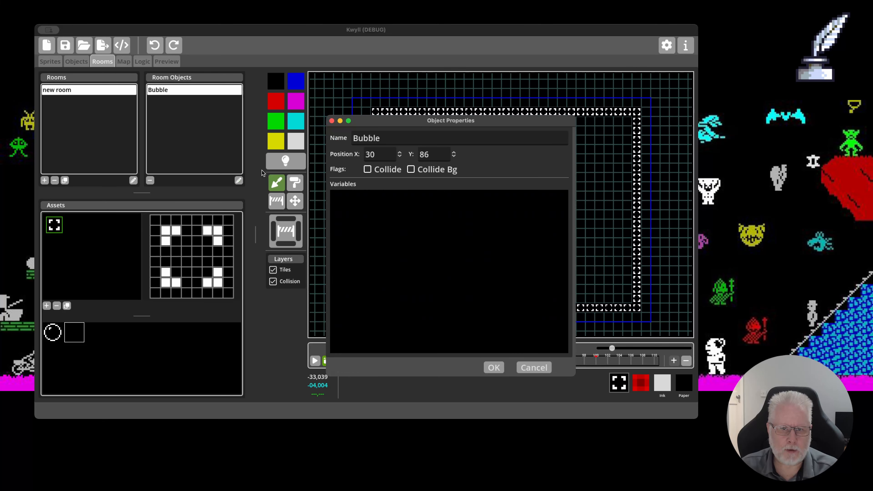
pyautogui.click(534, 368)
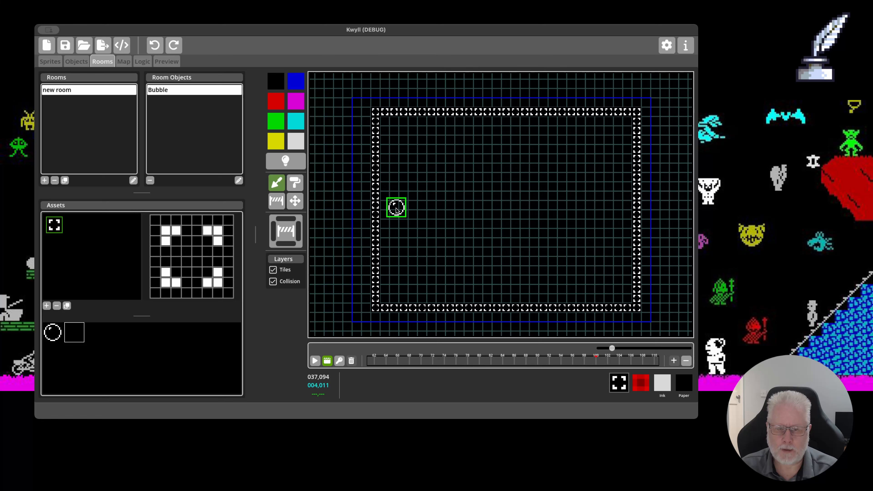
# Move the Bubble horizontally to just inside the right wall and add a keyframe there at frame 100
pyautogui.moveTo(397, 211); pyautogui.dragTo(621, 211)
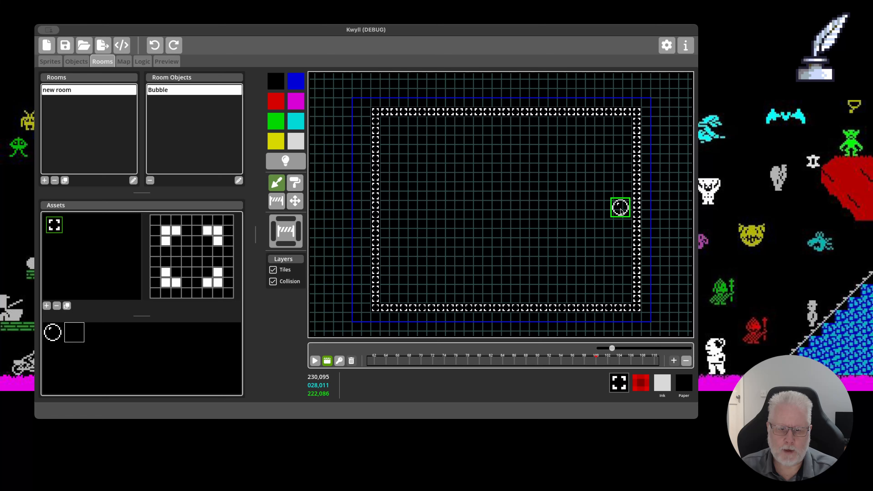
pyautogui.click(340, 361)
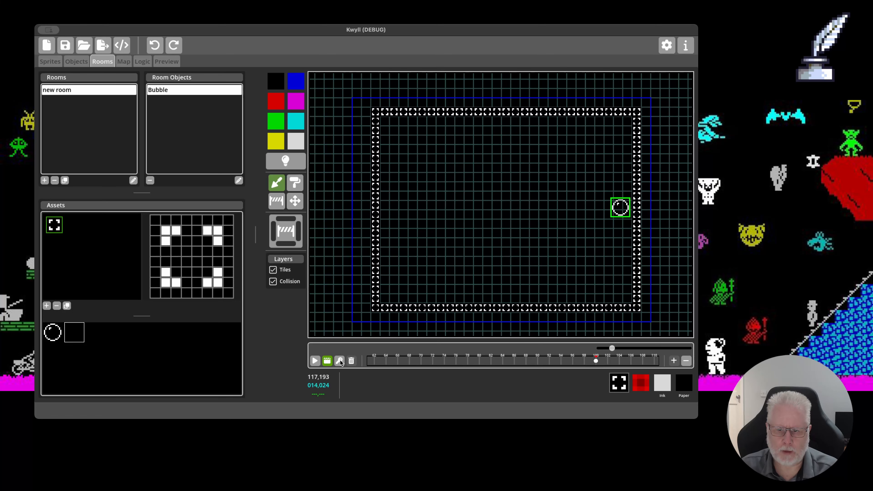
# Play the Bubble's animation between its two keyframes and return the timeline to frame 0
pyautogui.scroll(-3, 404, 360)
pyautogui.scroll(-4, 405, 360)
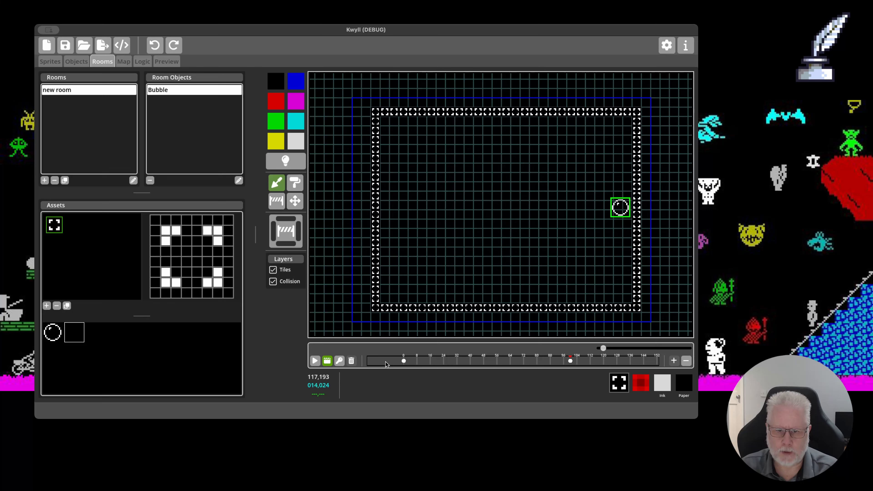
pyautogui.click(316, 361)
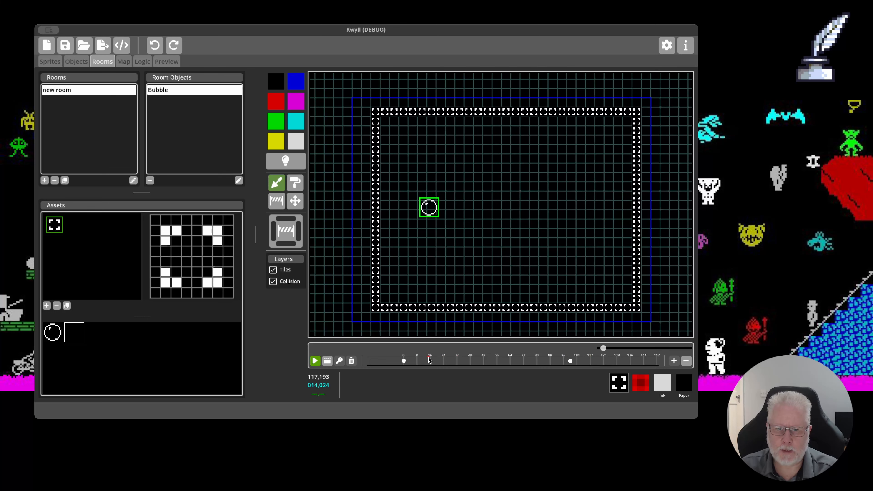
pyautogui.moveTo(609, 367)
pyautogui.mouseDown()
pyautogui.moveTo(378, 360)
pyautogui.moveTo(581, 364)
pyautogui.moveTo(414, 356)
pyautogui.moveTo(571, 360)
pyautogui.moveTo(405, 359)
pyautogui.moveTo(573, 364)
pyautogui.moveTo(404, 364)
pyautogui.mouseUp()
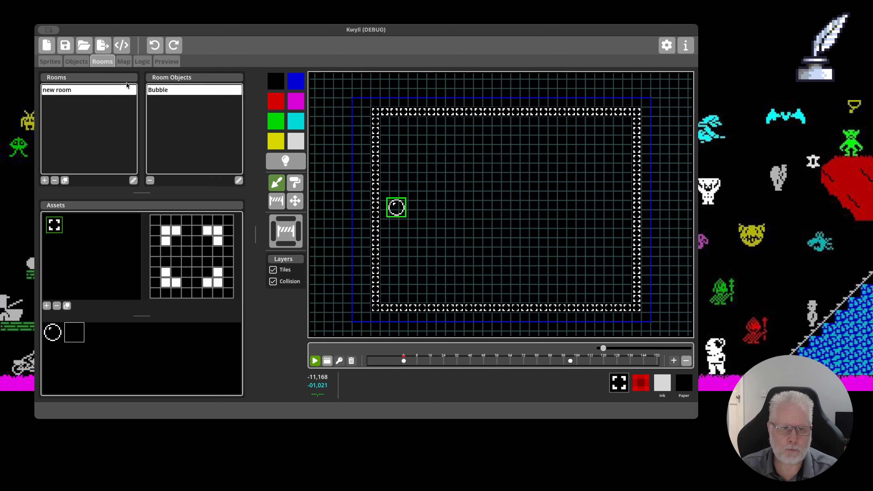
# Place the new room on the project's map and centre it in view
pyautogui.click(125, 62)
pyautogui.moveTo(75, 278); pyautogui.dragTo(279, 88)
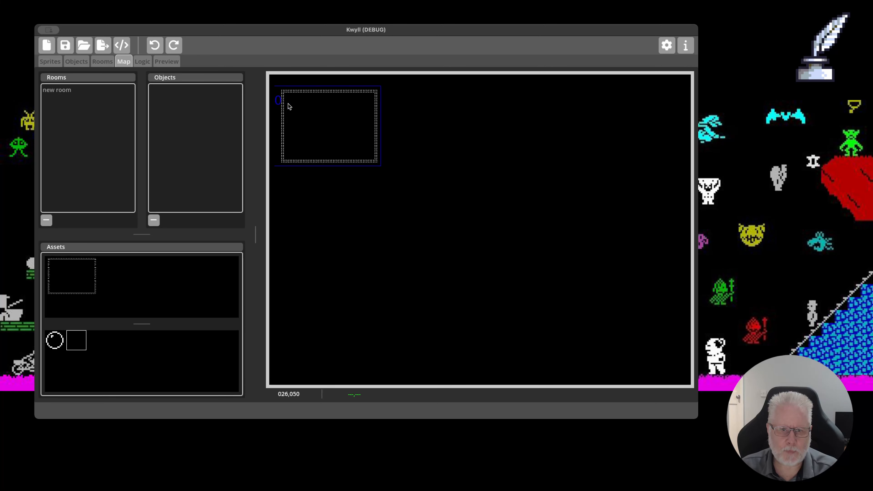
pyautogui.moveTo(447, 208)
pyautogui.mouseDown()
pyautogui.moveTo(436, 209)
pyautogui.moveTo(456, 207)
pyautogui.moveTo(445, 204)
pyautogui.mouseUp()
pyautogui.scroll(5, 400, 233)
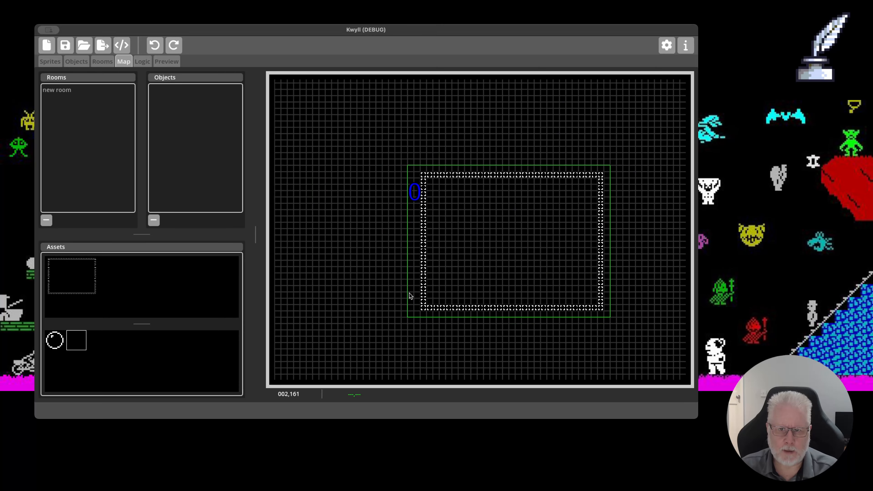
pyautogui.scroll(1, 410, 296)
pyautogui.moveTo(411, 288); pyautogui.dragTo(380, 265)
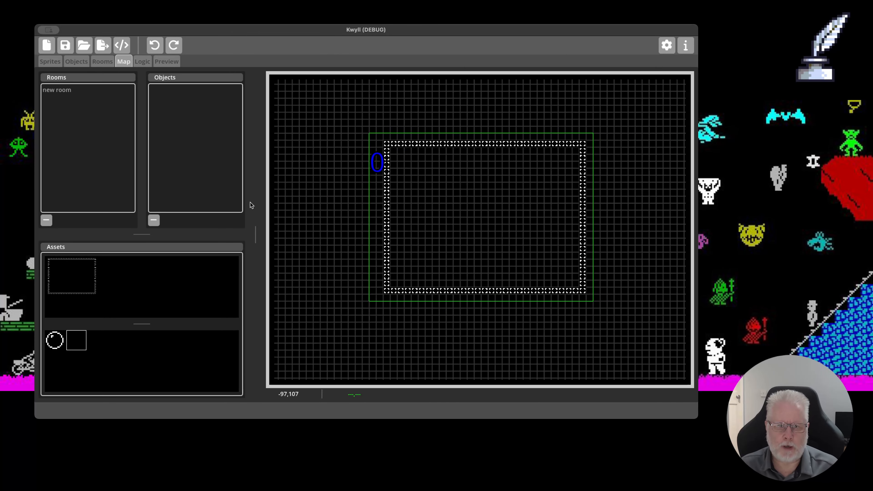
# Run the game preview to watch the Bubble move across the room, and stop it
pyautogui.click(165, 61)
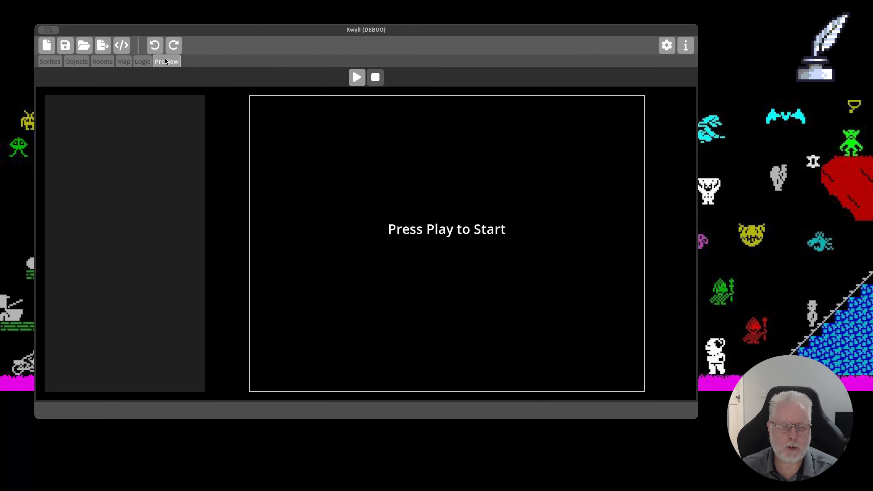
pyautogui.click(358, 78)
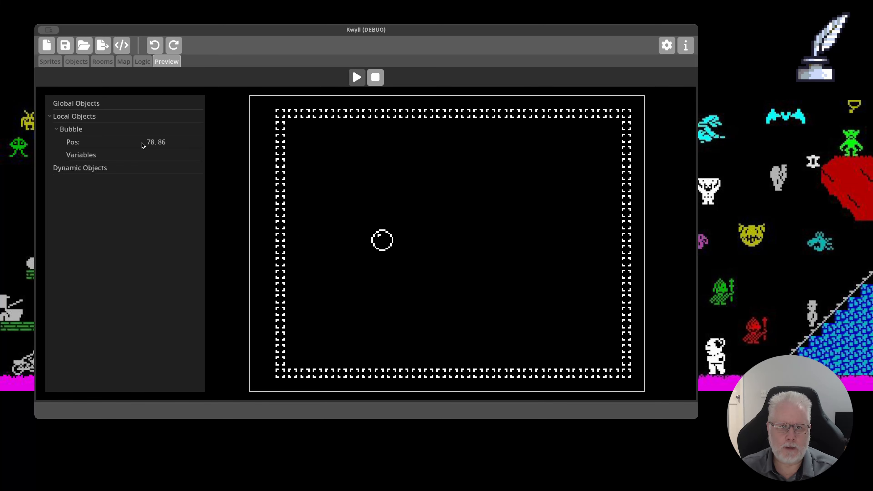
pyautogui.click(377, 78)
# Return to the room's timeline, try frame 200 as the current frame and go back to the keyframe at frame 0
pyautogui.click(107, 61)
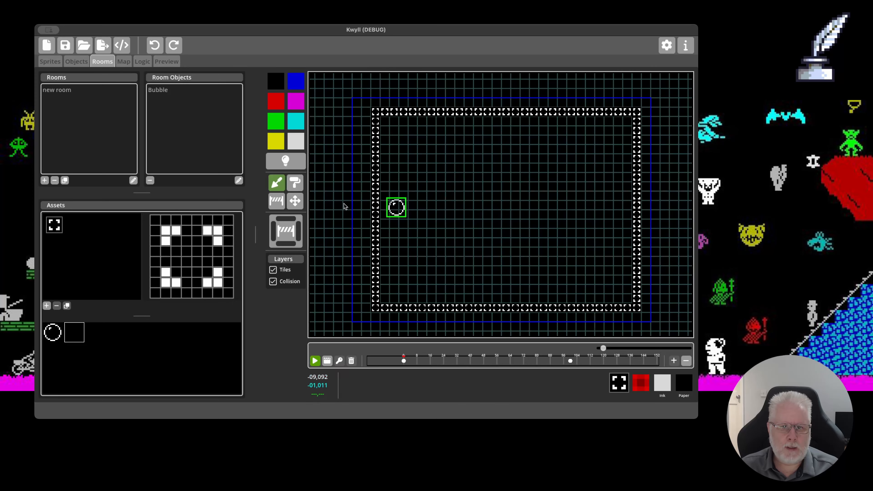
pyautogui.scroll(-3, 454, 363)
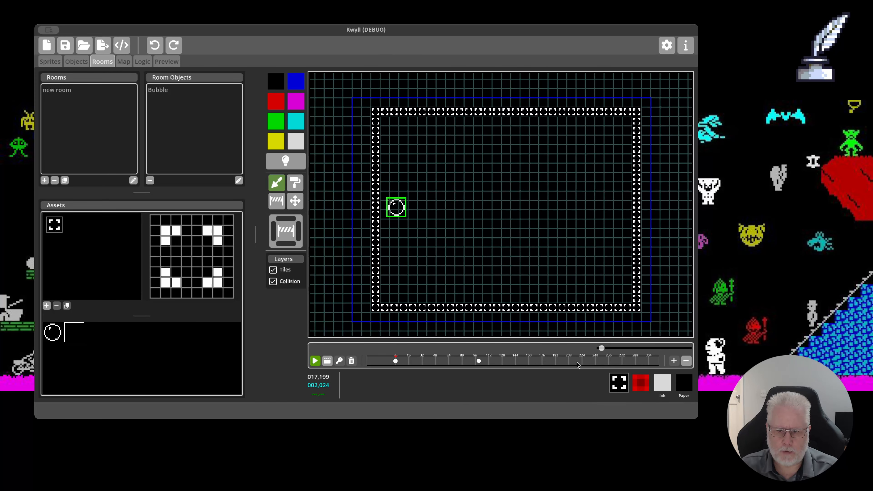
pyautogui.click(564, 360)
pyautogui.scroll(3, 565, 360)
pyautogui.scroll(3, 565, 361)
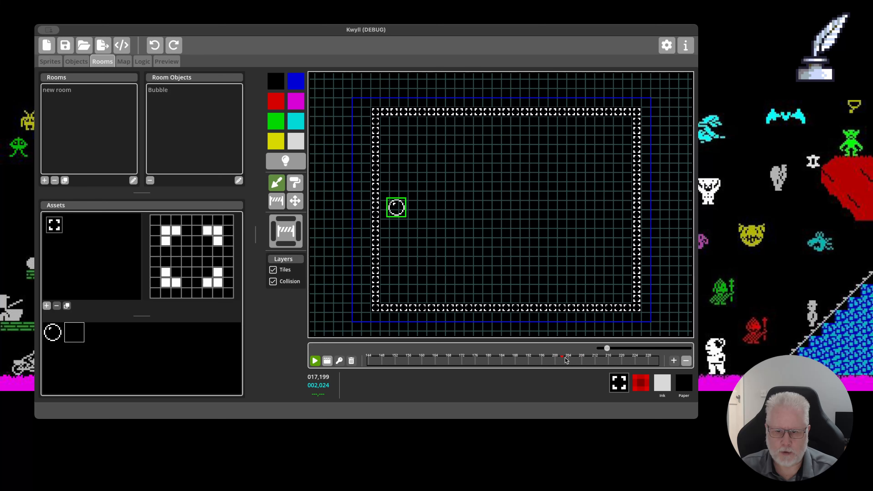
pyautogui.hscroll(-3, 521, 359)
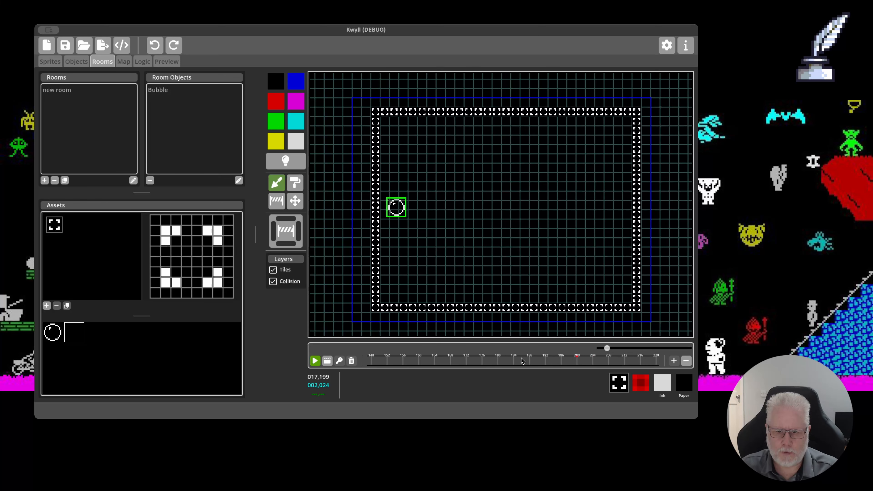
pyautogui.moveTo(499, 361); pyautogui.dragTo(698, 362)
pyautogui.moveTo(444, 359); pyautogui.dragTo(612, 361)
pyautogui.moveTo(414, 358); pyautogui.dragTo(463, 359)
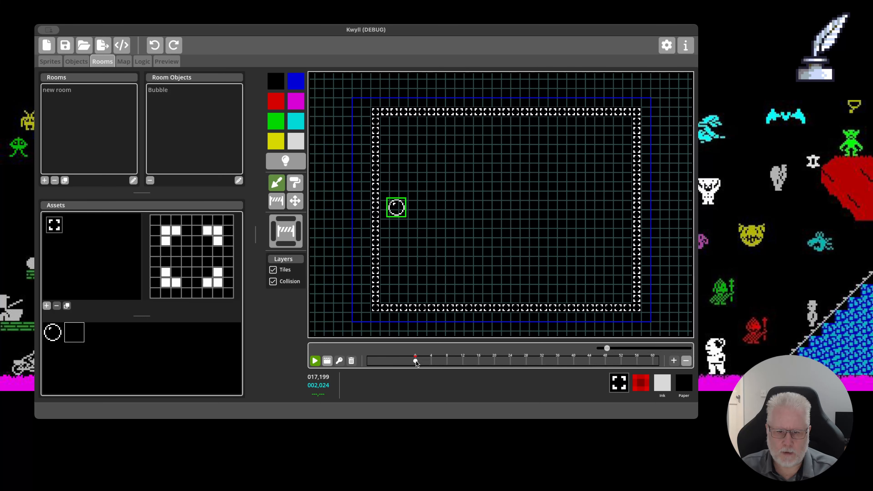
# Enable animation mode and inspect the properties of the keyframe at frame 0 without changing them
pyautogui.click(328, 361)
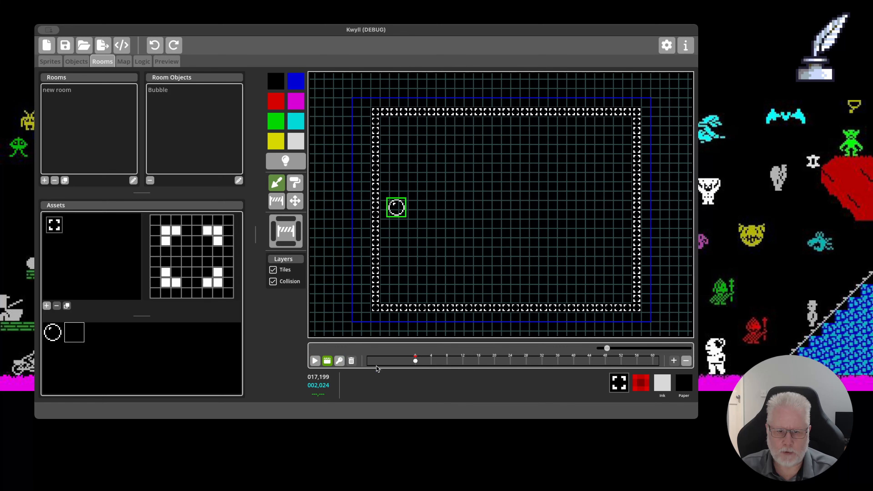
pyautogui.click(415, 362)
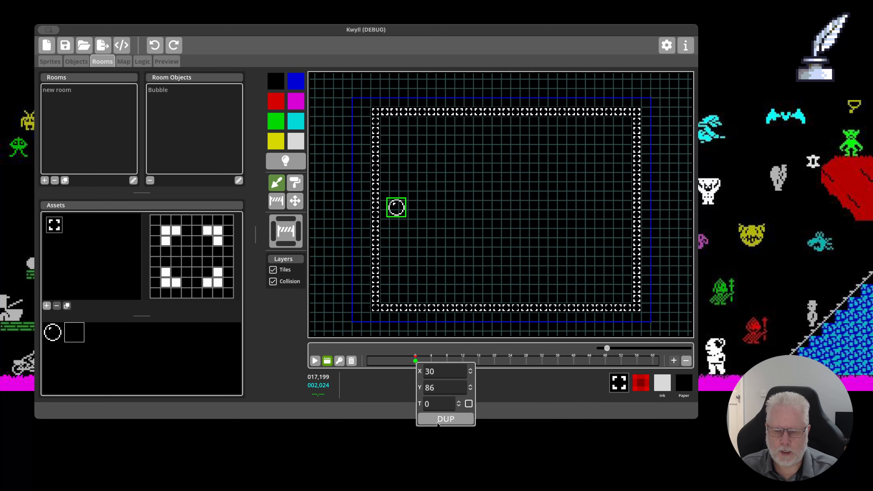
pyautogui.click(406, 375)
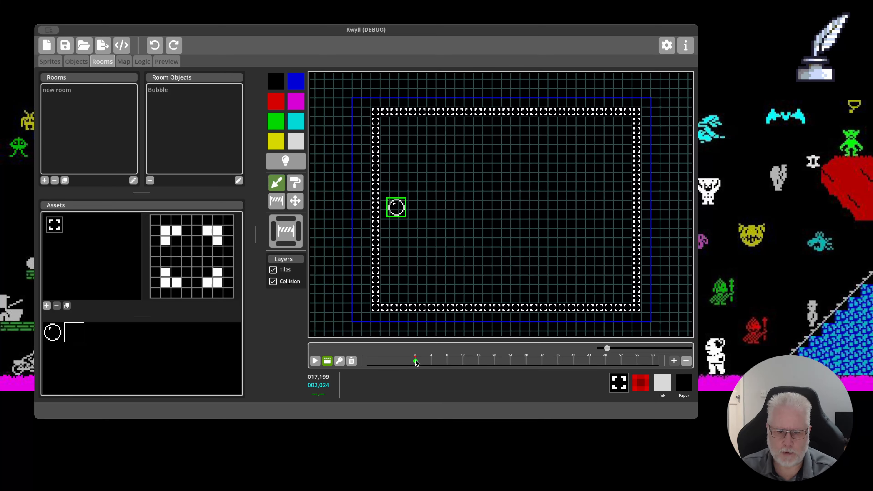
pyautogui.click(415, 360)
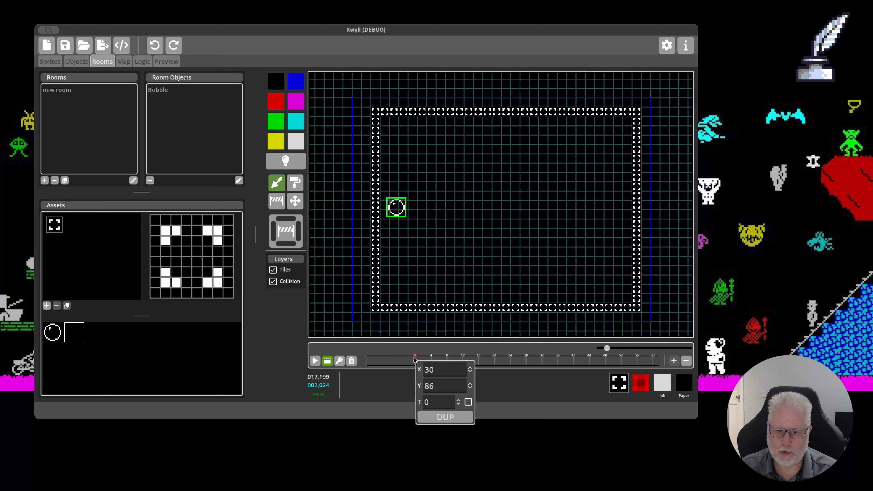
pyautogui.click(402, 359)
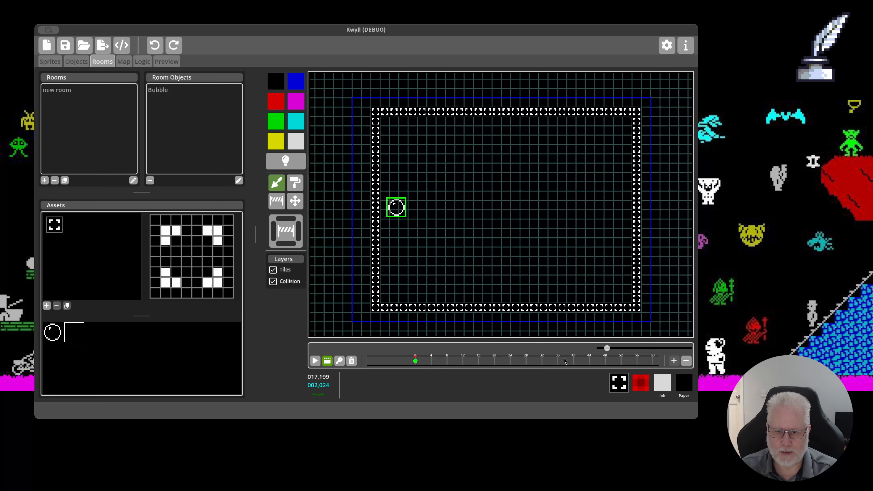
# Set the timeline's current frame to 200 and duplicate the frame 0 keyframe there
pyautogui.scroll(-5, 564, 363)
pyautogui.scroll(-9, 577, 363)
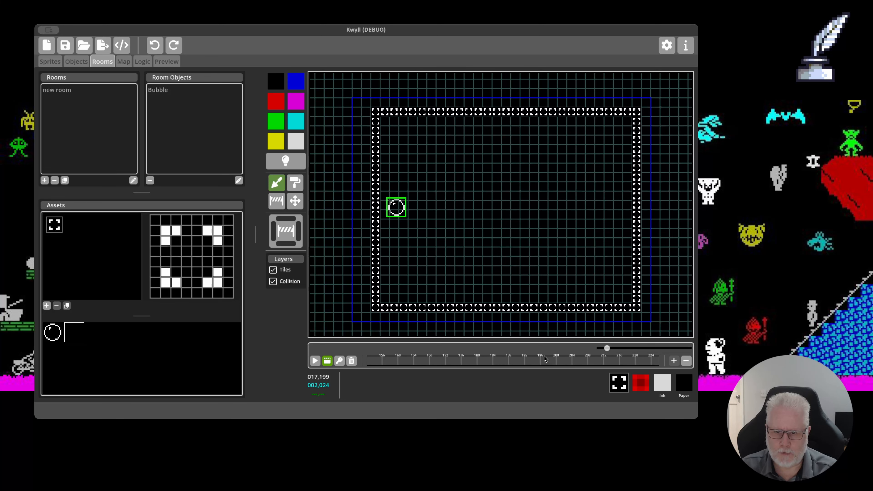
pyautogui.click(557, 361)
pyautogui.scroll(5, 457, 363)
pyautogui.scroll(10, 427, 359)
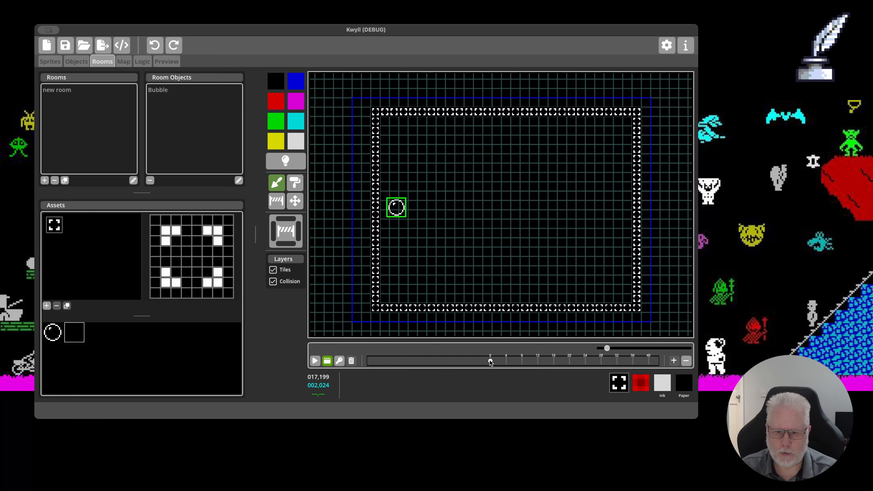
pyautogui.click(491, 361)
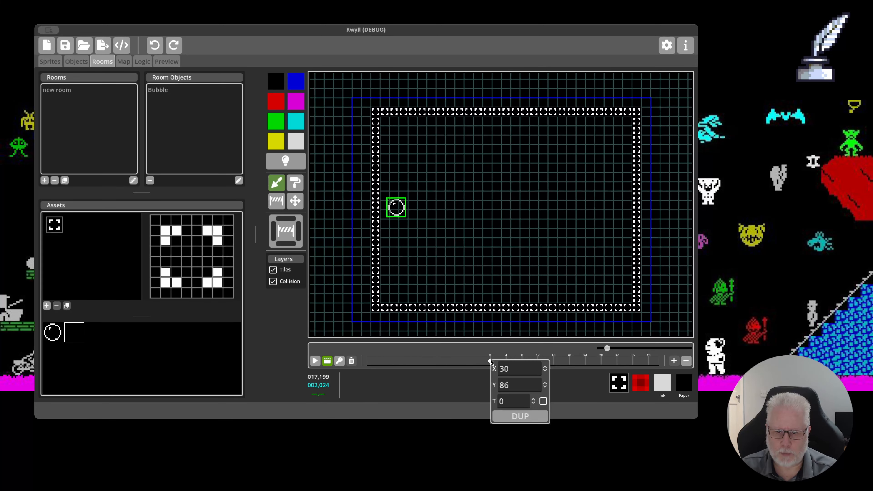
pyautogui.click(522, 414)
pyautogui.scroll(-5, 515, 364)
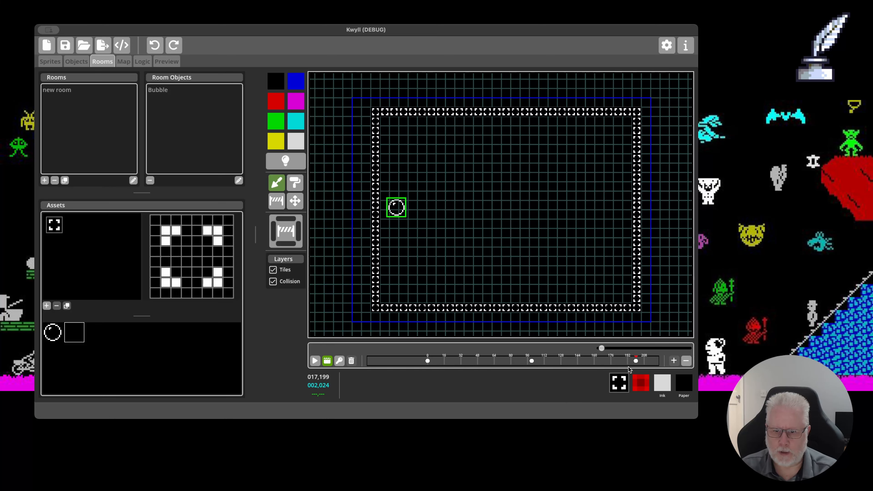
# Check the properties of the keyframe at frame 200 and play the Bubble's animation in the room
pyautogui.moveTo(509, 360); pyautogui.dragTo(489, 364)
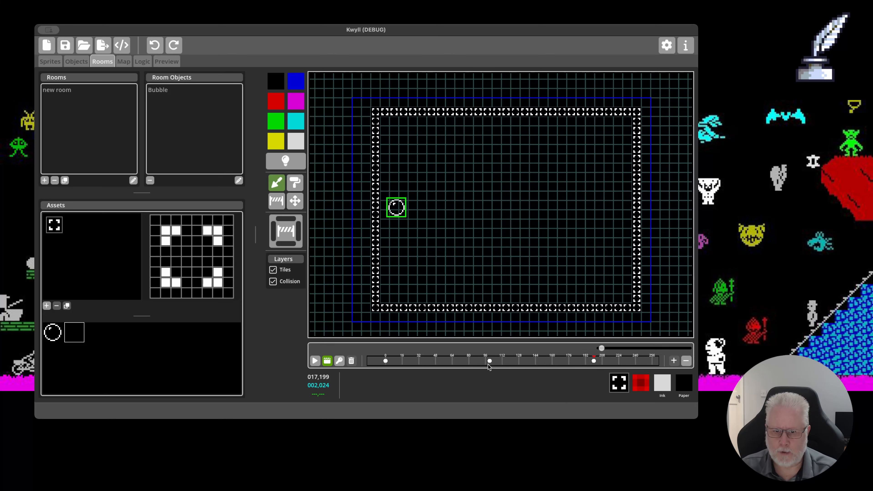
pyautogui.click(594, 361)
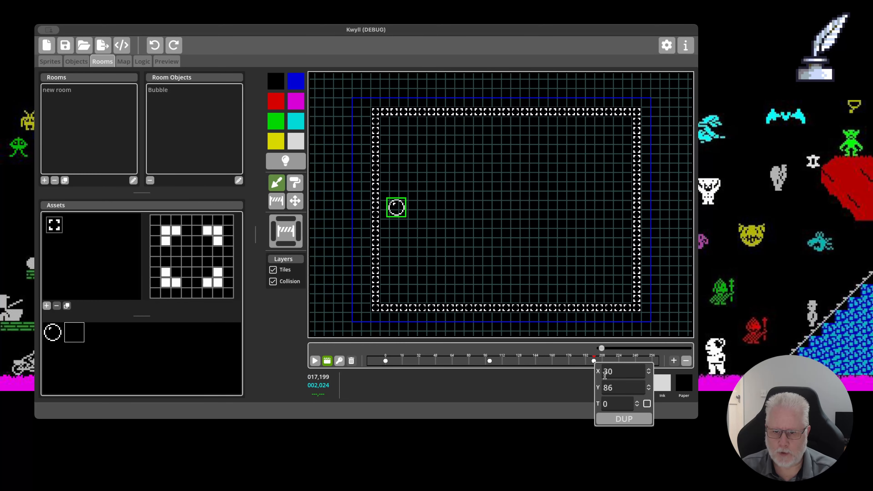
pyautogui.click(512, 363)
pyautogui.moveTo(470, 362); pyautogui.dragTo(491, 364)
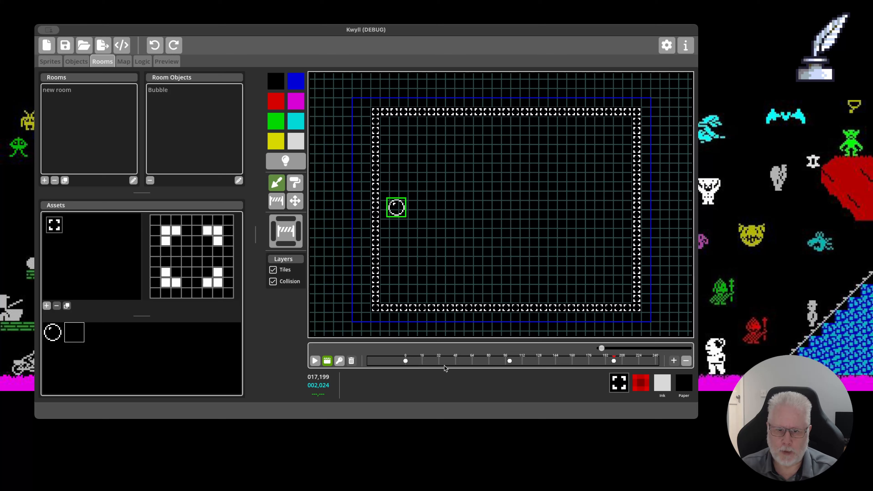
pyautogui.click(316, 361)
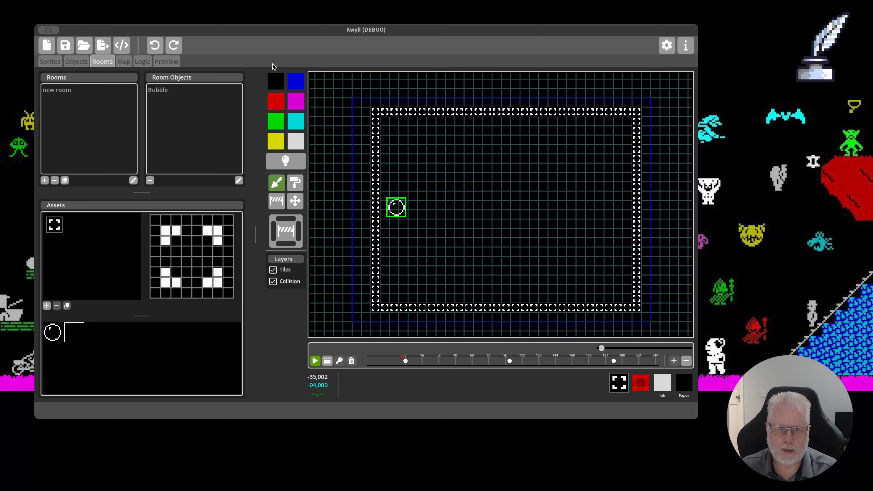
# Run the game preview to check the Bubble's three-keyframe animation, and stop it
pyautogui.click(166, 61)
pyautogui.click(357, 78)
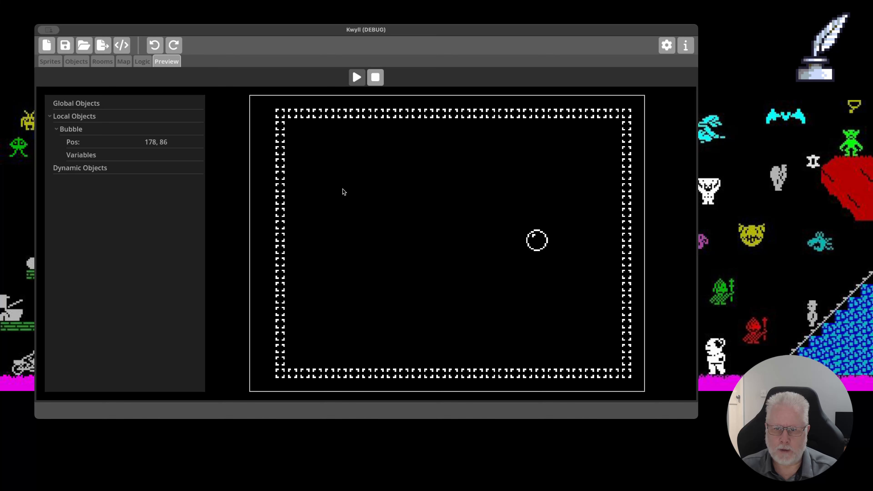
pyautogui.click(379, 75)
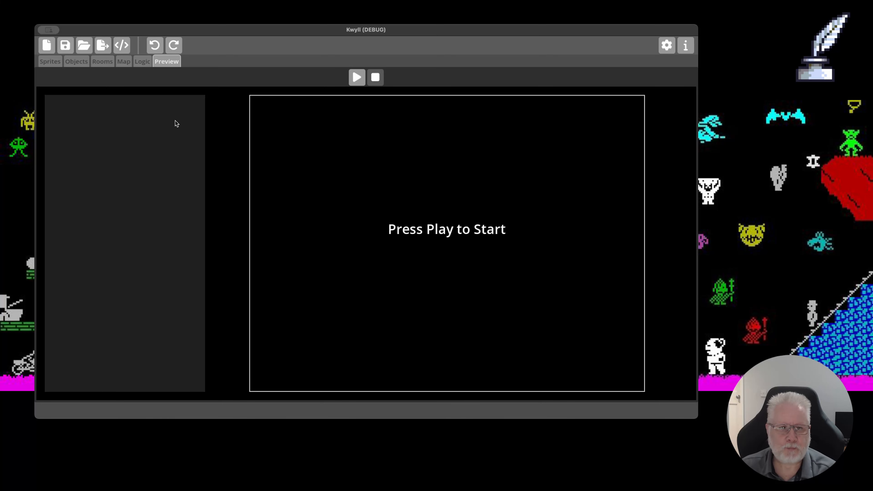
# Delete the keyframe at frame 0 from the room's animation timeline and undo the deletion
pyautogui.click(103, 62)
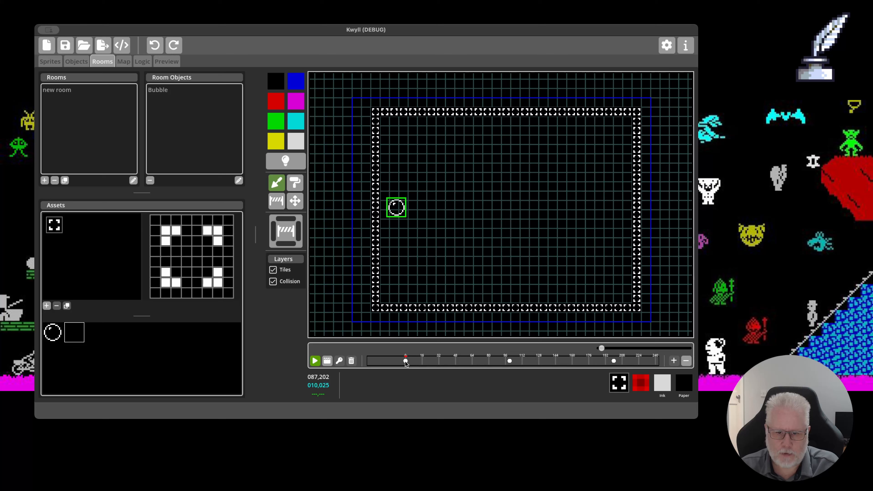
pyautogui.click(327, 360)
pyautogui.click(406, 361)
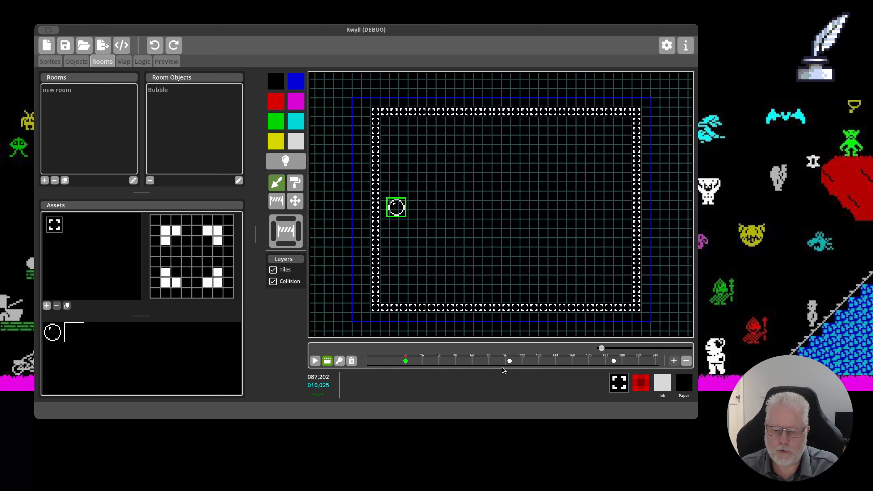
pyautogui.click(351, 360)
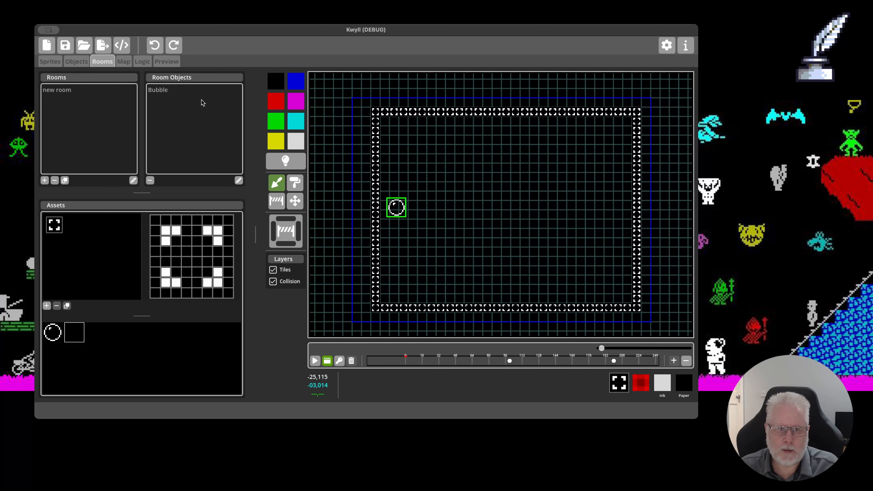
pyautogui.click(156, 44)
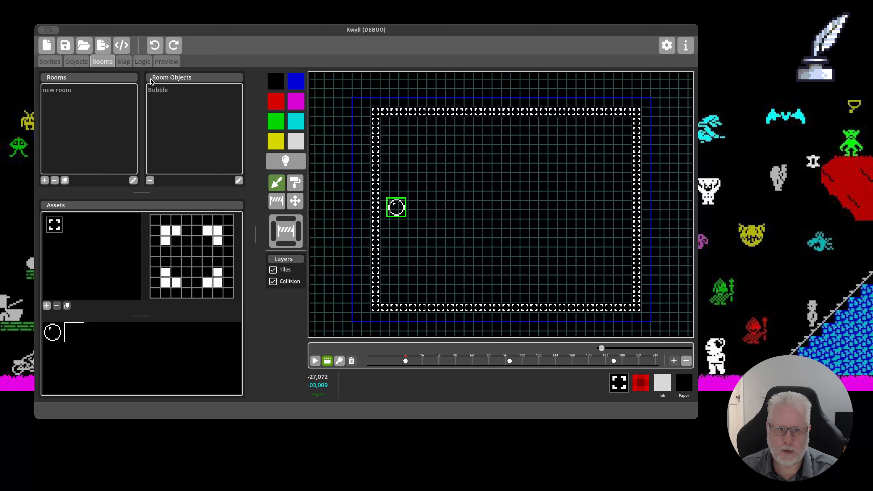
# Select the Bubble in the room, review the Bubble object's logic and animation, and return to the room
pyautogui.click(156, 90)
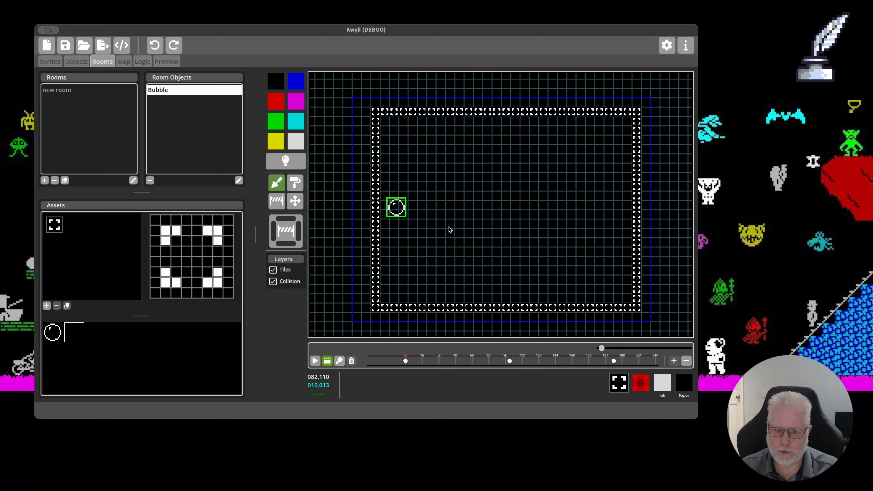
pyautogui.click(76, 61)
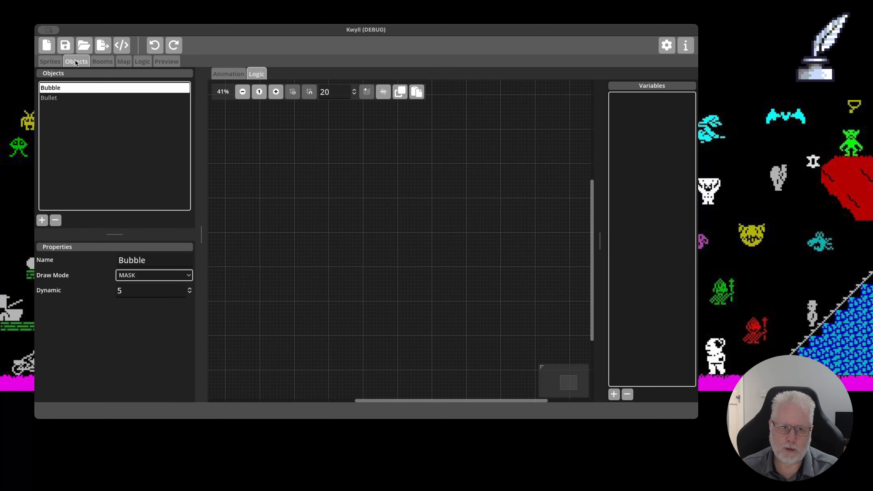
pyautogui.click(61, 98)
pyautogui.click(63, 90)
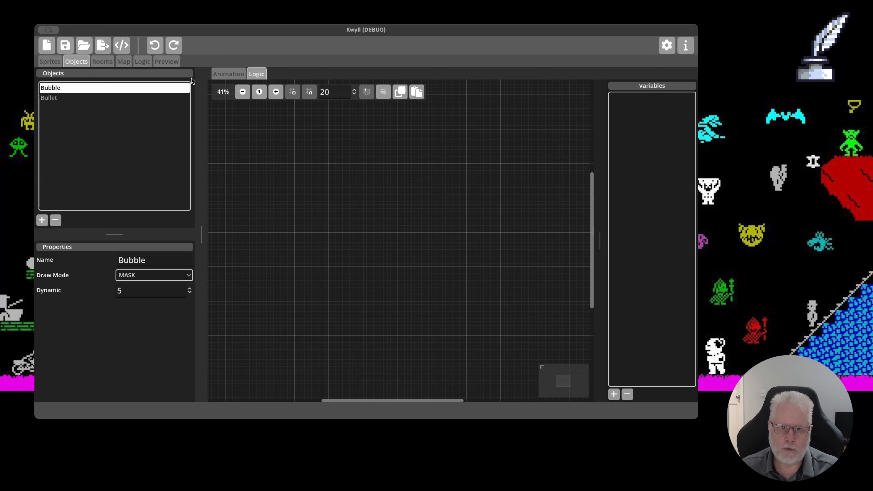
pyautogui.click(229, 74)
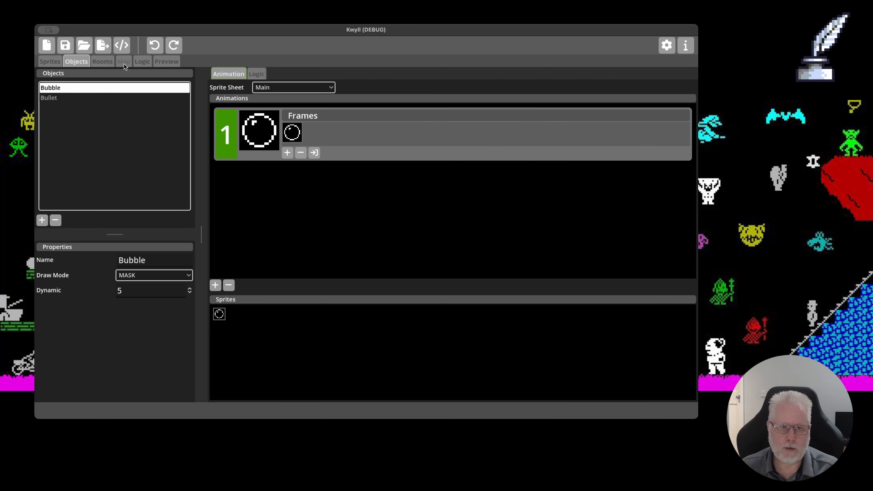
pyautogui.click(103, 61)
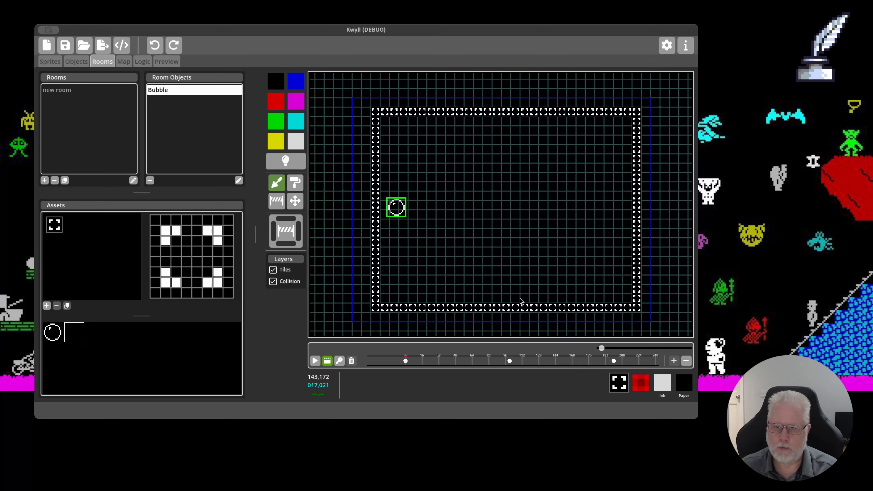
# Check the position and T properties of the Bubble's keyframe at frame 0 in the room timeline
pyautogui.scroll(-3, 492, 363)
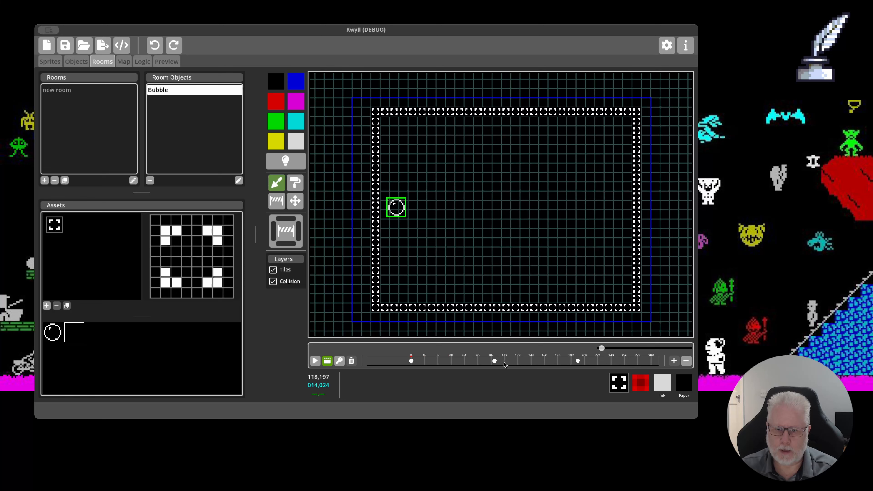
pyautogui.scroll(3, 540, 365)
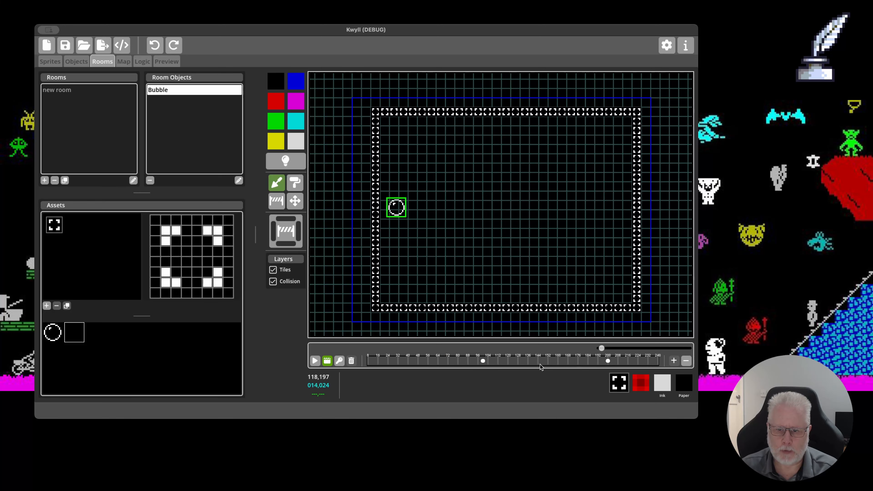
pyautogui.scroll(-2, 541, 364)
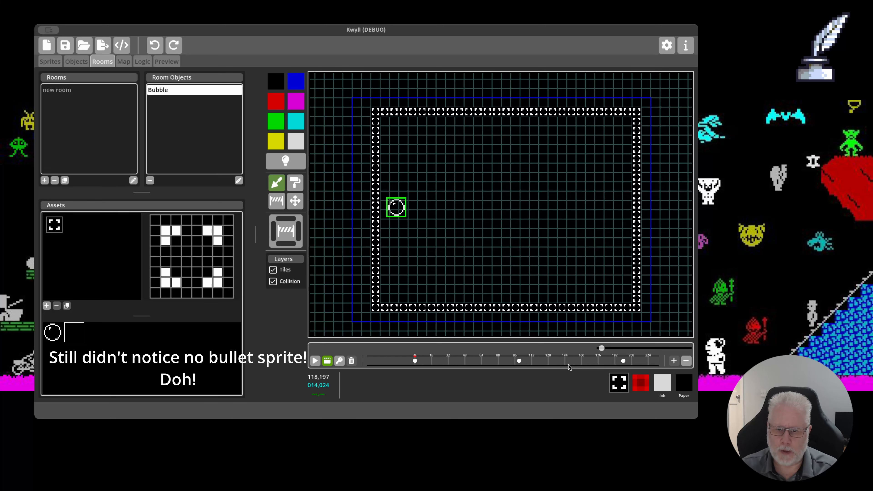
pyautogui.scroll(1, 568, 365)
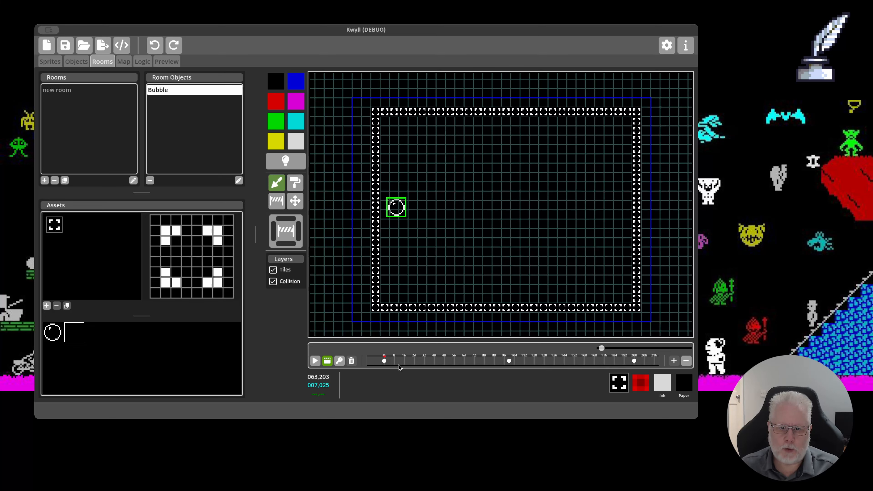
pyautogui.click(384, 362)
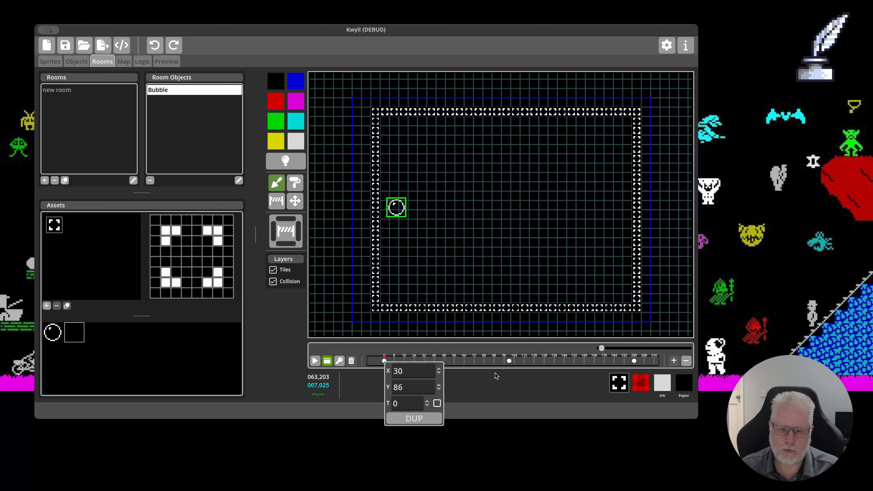
# Enable the T option on the Bubble's middle keyframe at frame 100 and set its value to 1
pyautogui.click(509, 362)
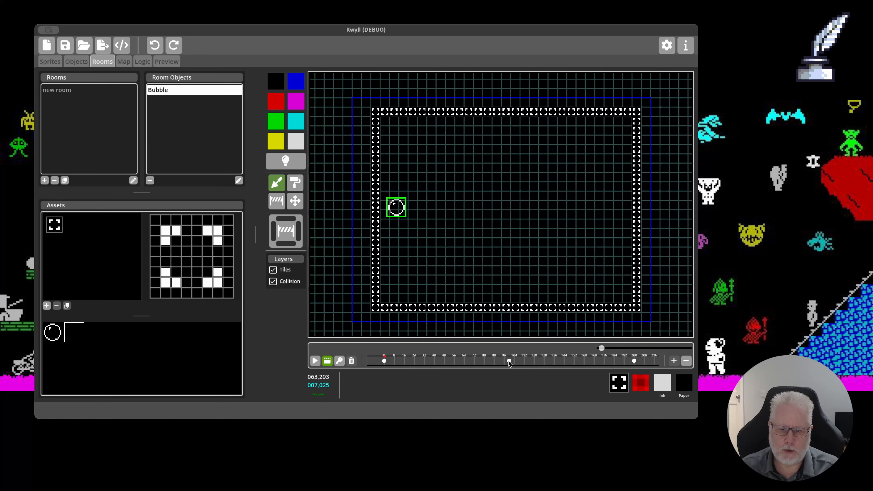
pyautogui.click(509, 361)
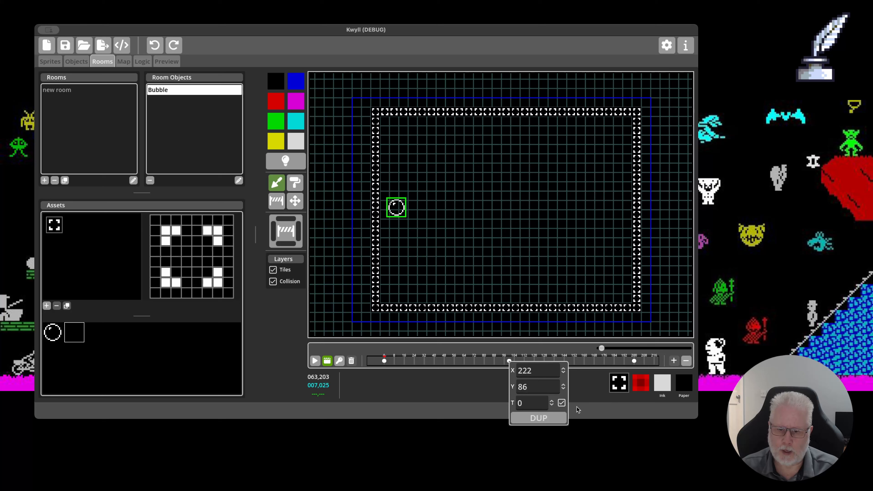
pyautogui.click(531, 406)
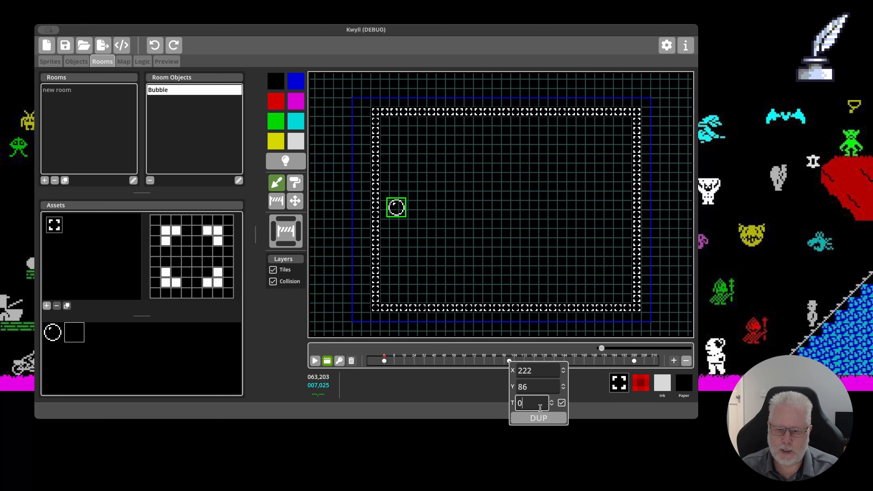
pyautogui.press('BackSpace')
pyautogui.write('1')
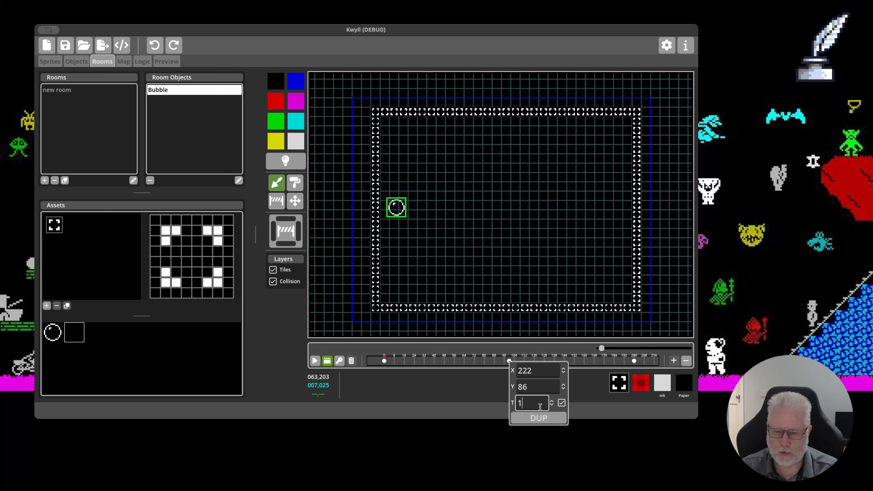
pyautogui.click(481, 388)
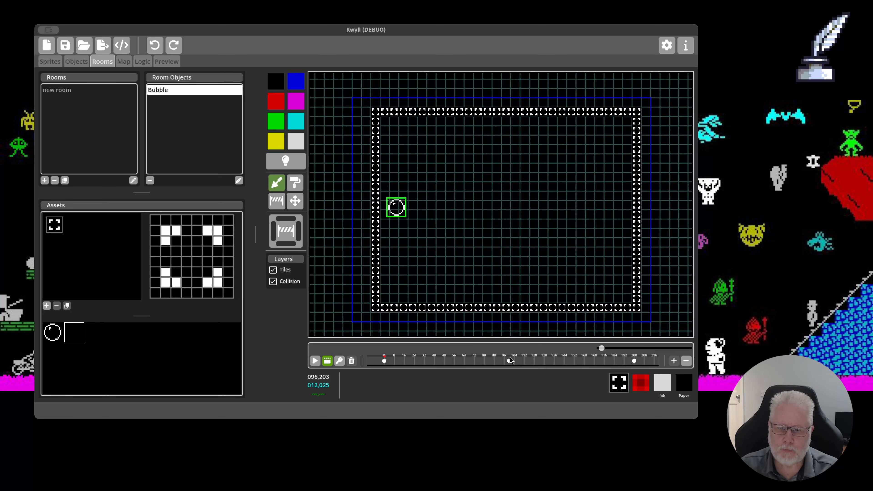
# Add an AnimationEvent trigger node to the Bubble object's logic graph and place it in the upper part
pyautogui.click(76, 61)
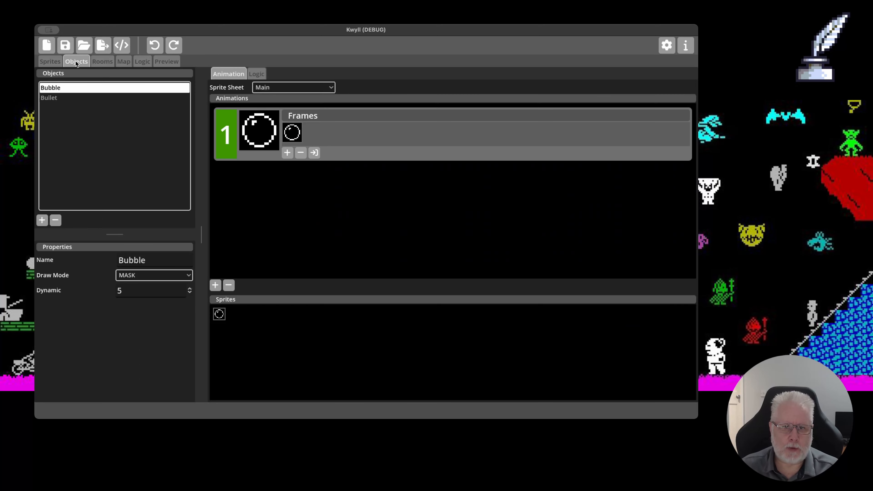
pyautogui.click(258, 74)
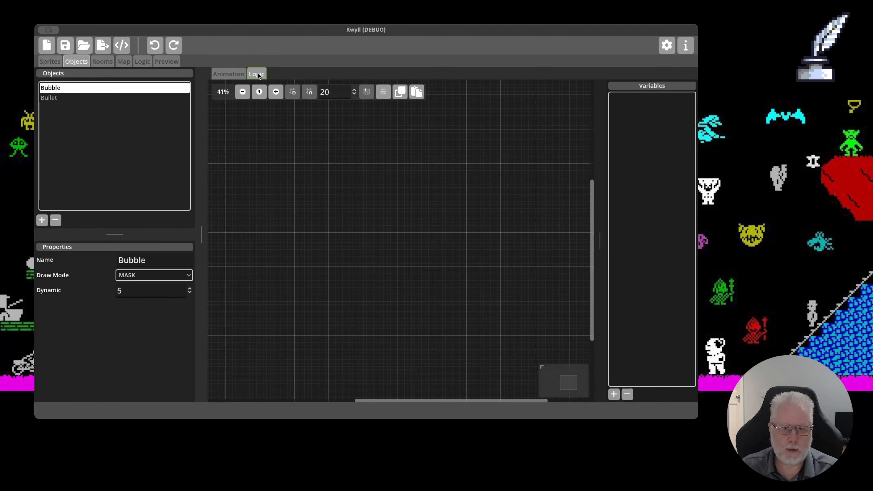
pyautogui.scroll(2, 336, 181)
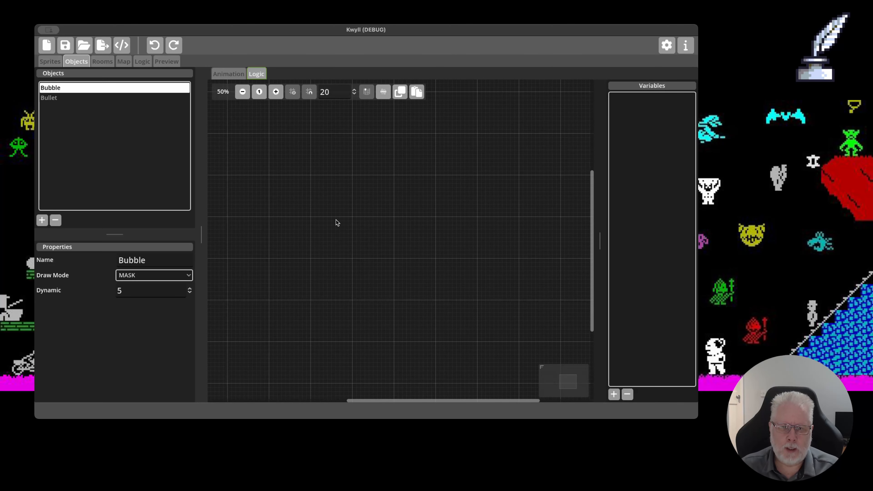
pyautogui.rightClick(335, 185)
pyautogui.moveTo(366, 190)
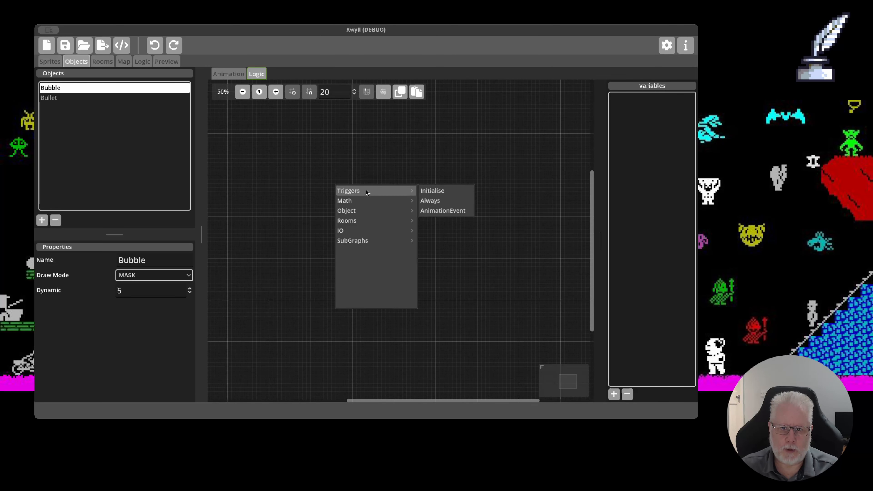
pyautogui.click(437, 211)
pyautogui.moveTo(352, 188); pyautogui.dragTo(327, 163)
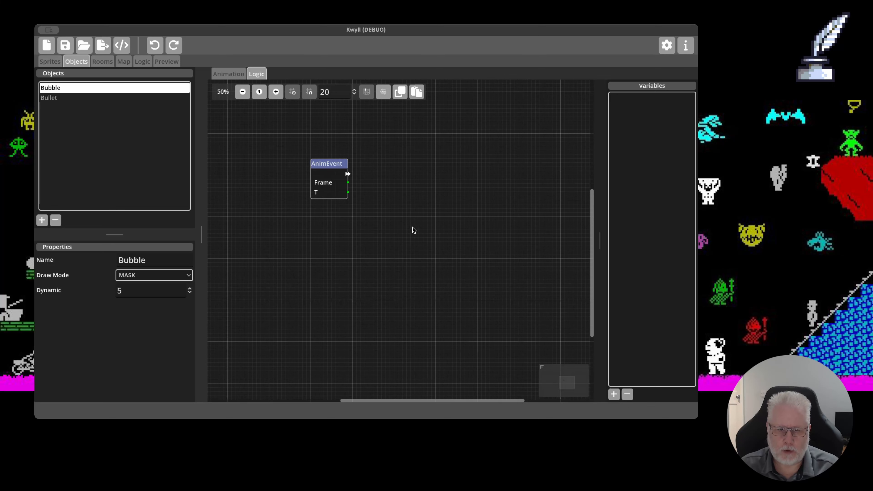
pyautogui.moveTo(413, 227); pyautogui.dragTo(401, 210)
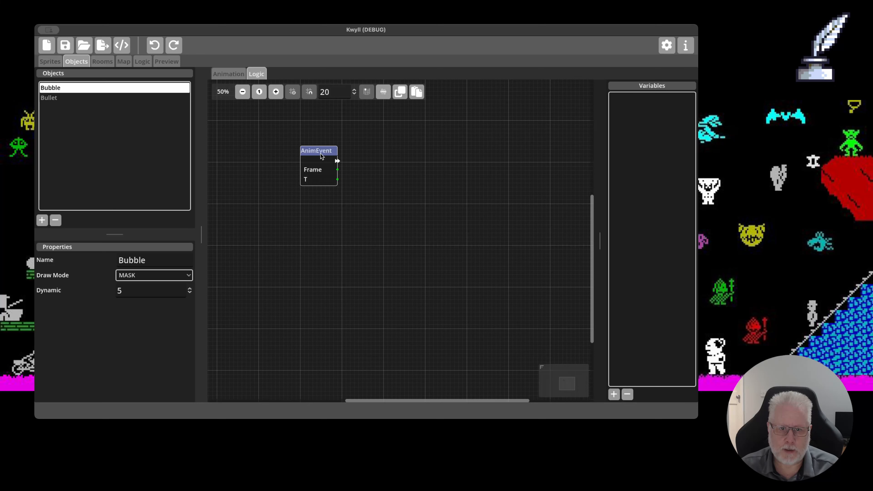
pyautogui.moveTo(321, 153); pyautogui.dragTo(323, 152)
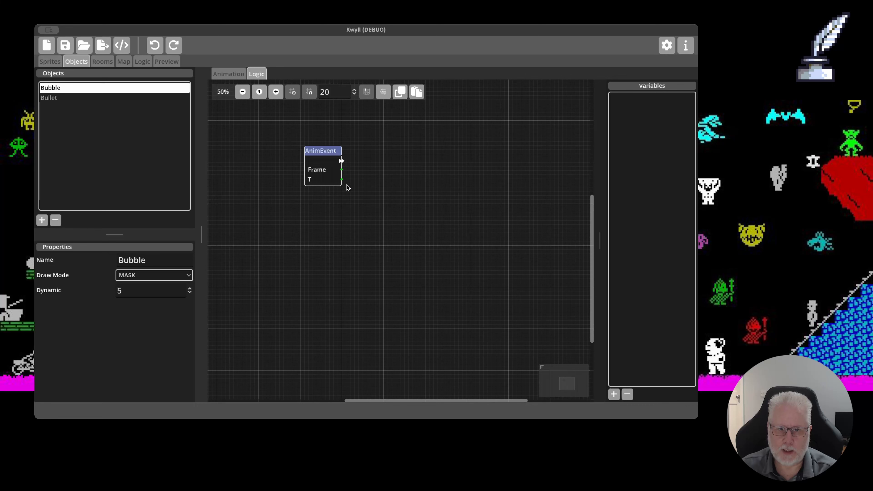
# Check the middle keyframe's T value in the room timeline and return to the Bubble's logic graph
pyautogui.click(102, 61)
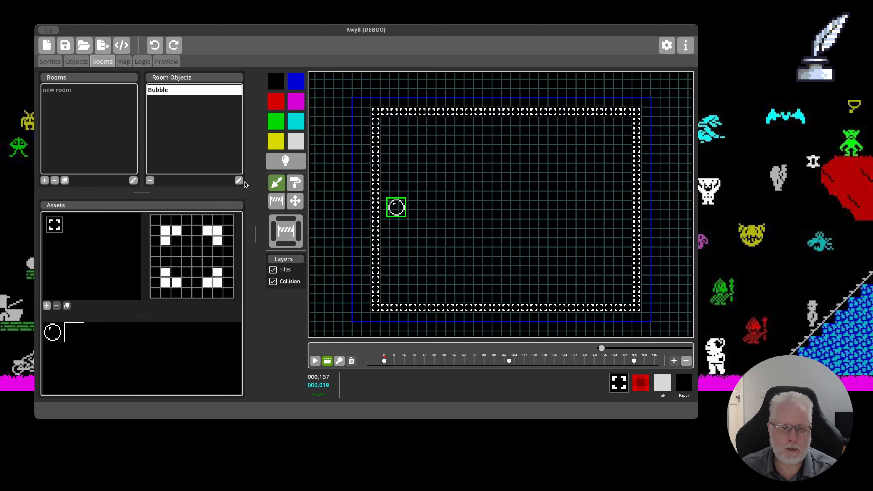
pyautogui.click(509, 361)
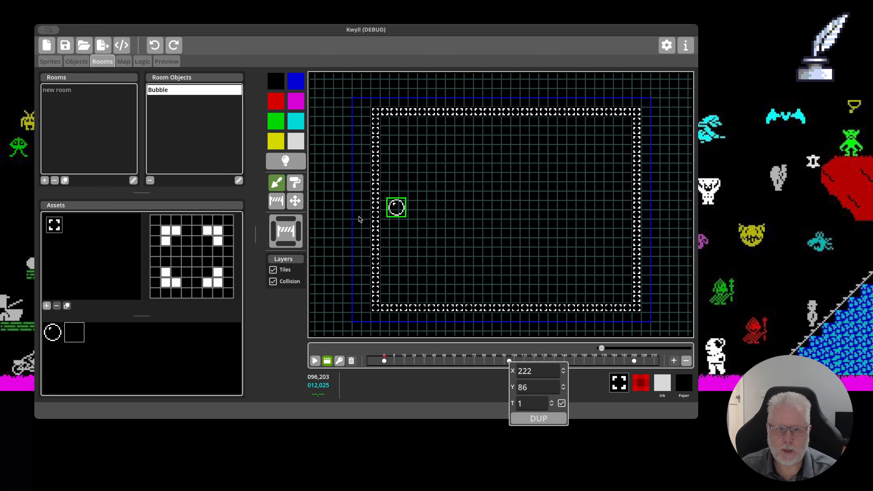
pyautogui.click(76, 61)
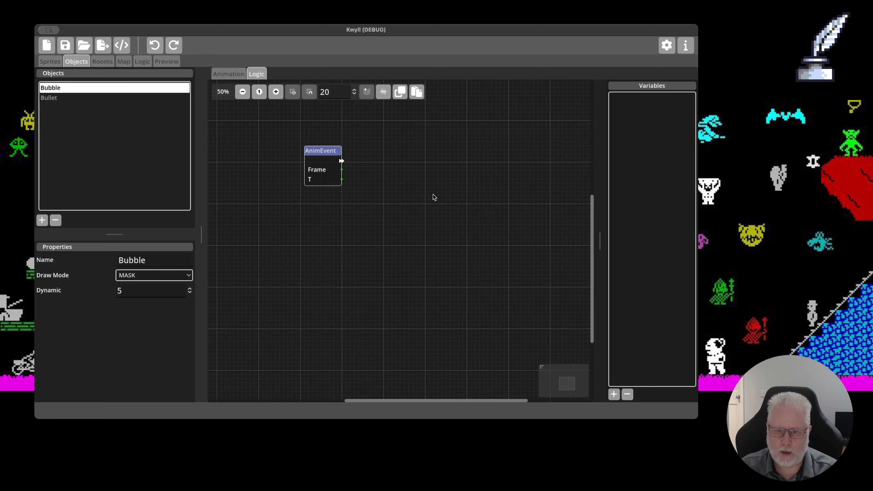
# Add a SpawnObject node to the Bubble's logic and place it beside the AnimEvent node
pyautogui.moveTo(484, 214); pyautogui.dragTo(439, 211)
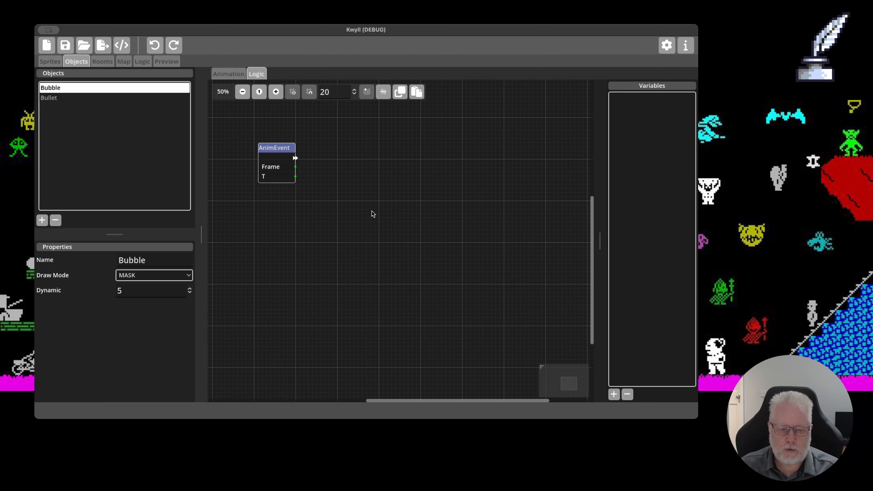
pyautogui.scroll(2, 330, 182)
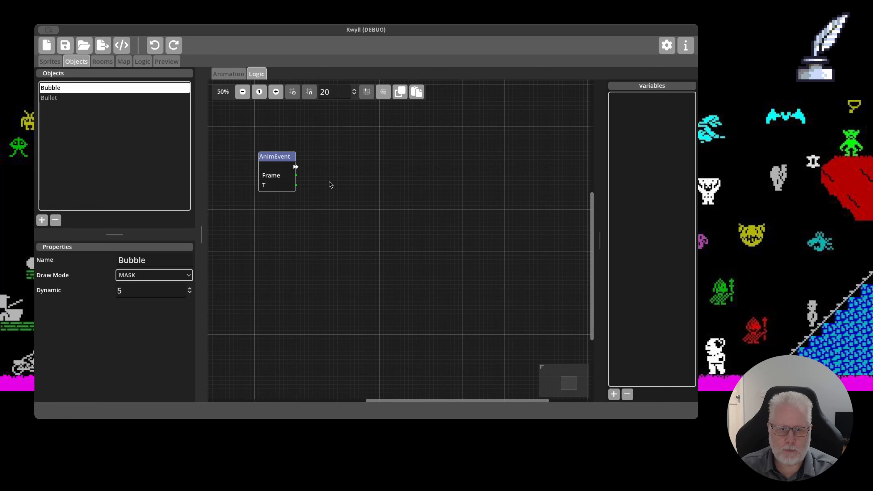
pyautogui.scroll(1, 358, 192)
pyautogui.hscroll(-2, 357, 194)
pyautogui.rightClick(345, 173)
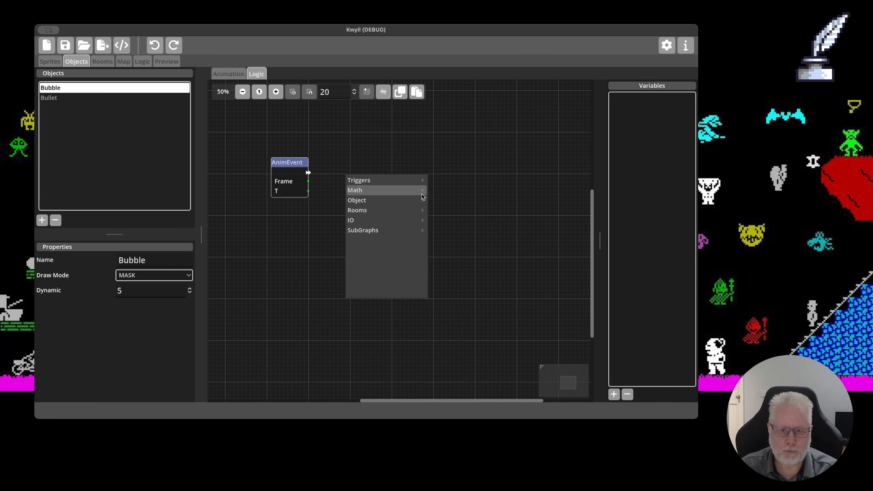
pyautogui.moveTo(410, 204)
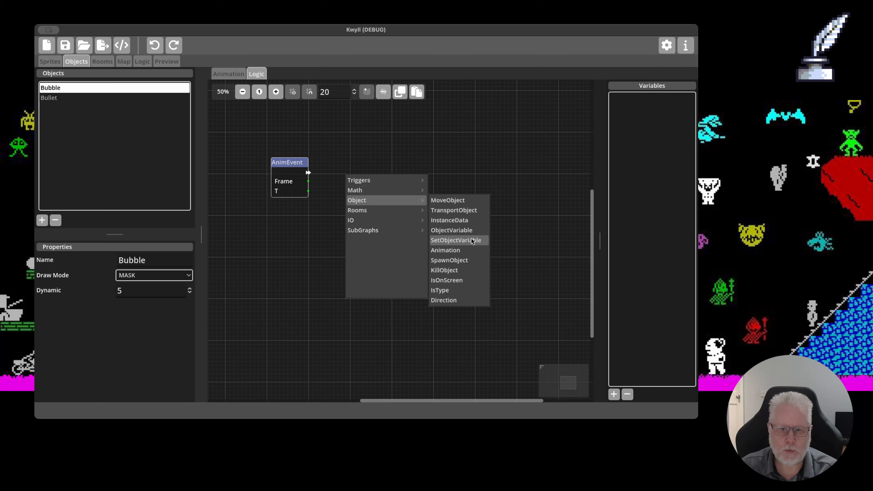
pyautogui.click(462, 262)
pyautogui.moveTo(369, 181); pyautogui.dragTo(399, 184)
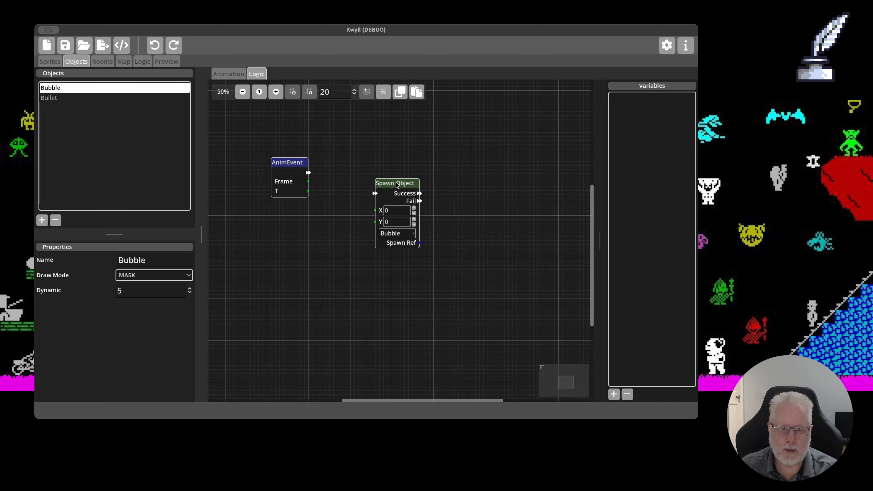
# Connect the AnimEvent execution output to the Spawn Object node and set the spawned object to Bullet
pyautogui.moveTo(309, 173); pyautogui.dragTo(397, 179)
pyautogui.click(404, 230)
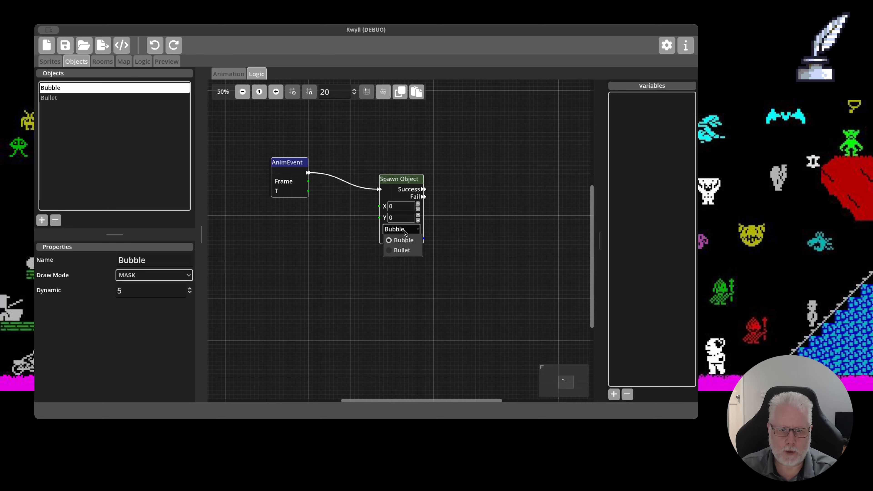
pyautogui.click(403, 250)
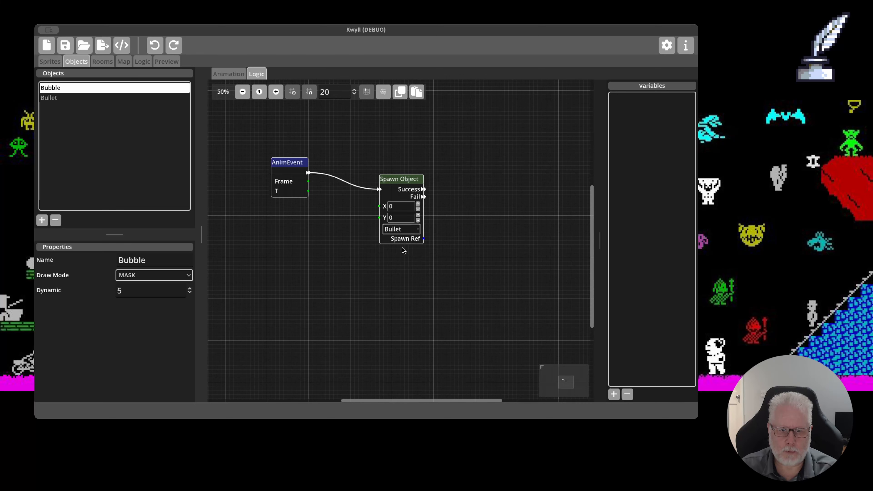
# Add an InstanceData node below AnimEvent and connect its X and Y outputs to Spawn Object's X and Y inputs
pyautogui.rightClick(289, 254)
pyautogui.moveTo(313, 277)
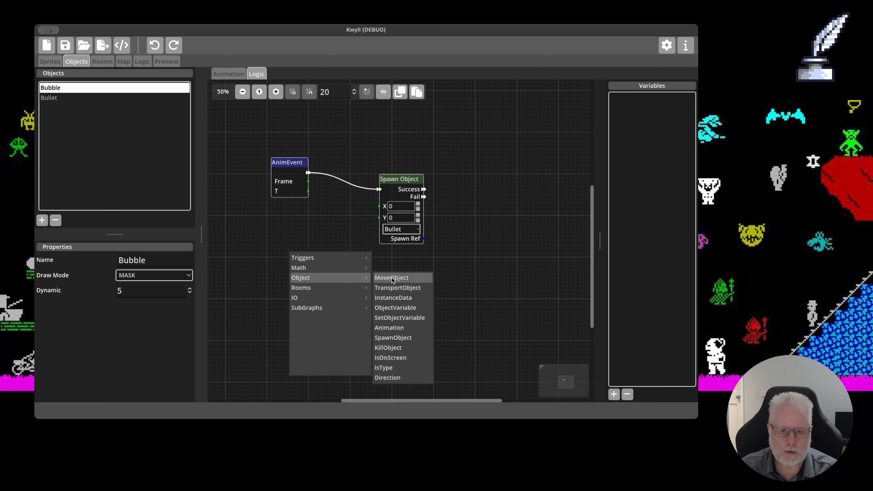
pyautogui.click(394, 297)
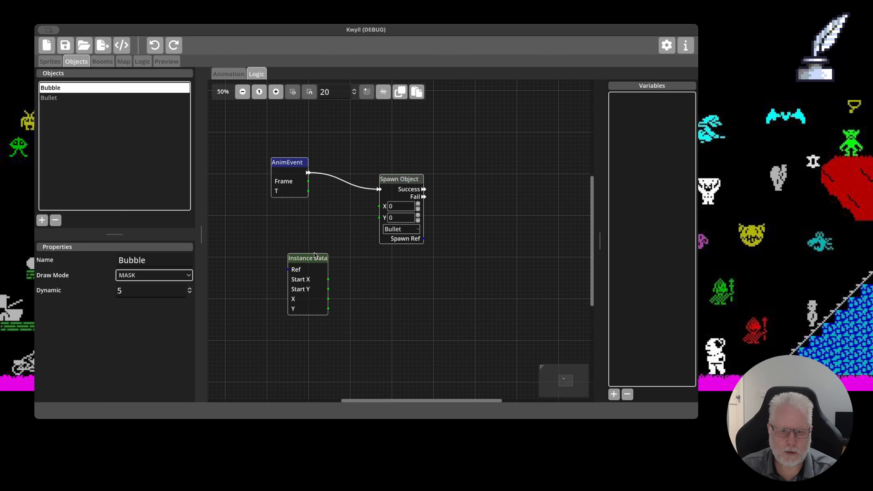
pyautogui.moveTo(316, 255); pyautogui.dragTo(301, 224)
pyautogui.moveTo(312, 257); pyautogui.dragTo(379, 207)
pyautogui.moveTo(312, 266); pyautogui.dragTo(379, 218)
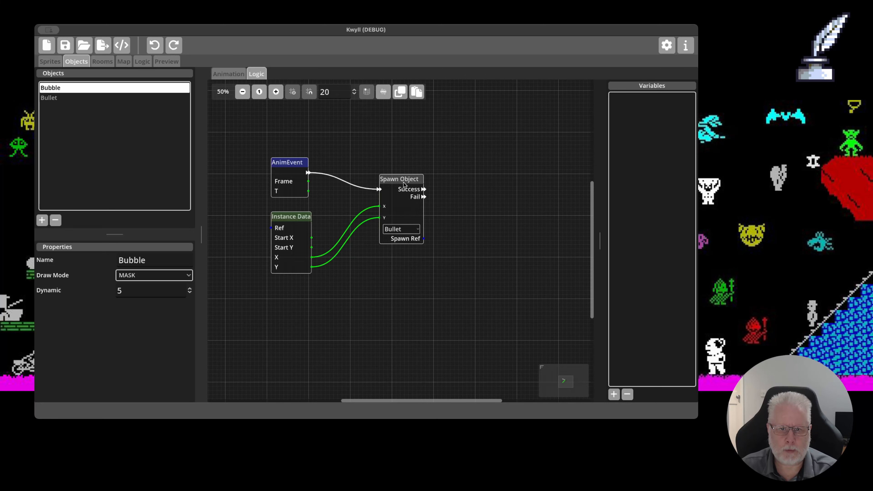
# Space the Spawn Object and Instance Data nodes farther to the right in the Bubble's logic graph
pyautogui.moveTo(404, 179); pyautogui.dragTo(425, 175)
pyautogui.moveTo(305, 217); pyautogui.dragTo(326, 217)
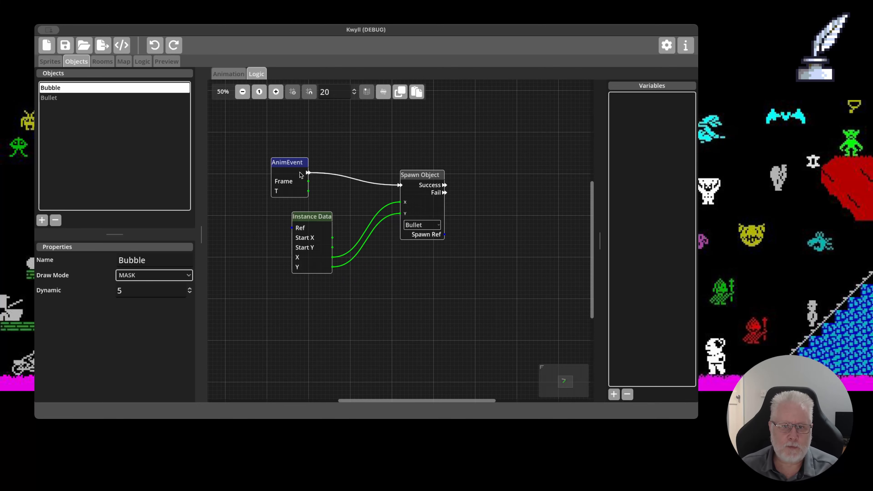
pyautogui.moveTo(321, 142); pyautogui.dragTo(348, 154)
# Run the game preview to watch the Bubble's movement and stop it
pyautogui.click(173, 62)
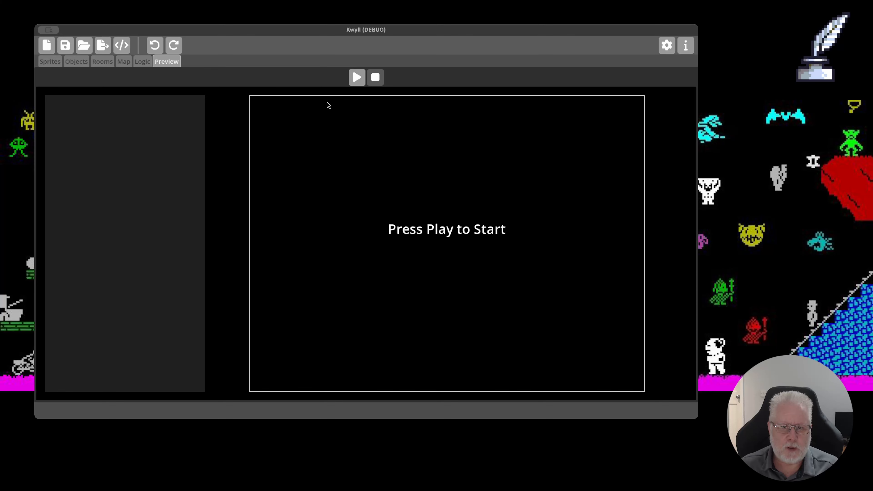
pyautogui.click(358, 76)
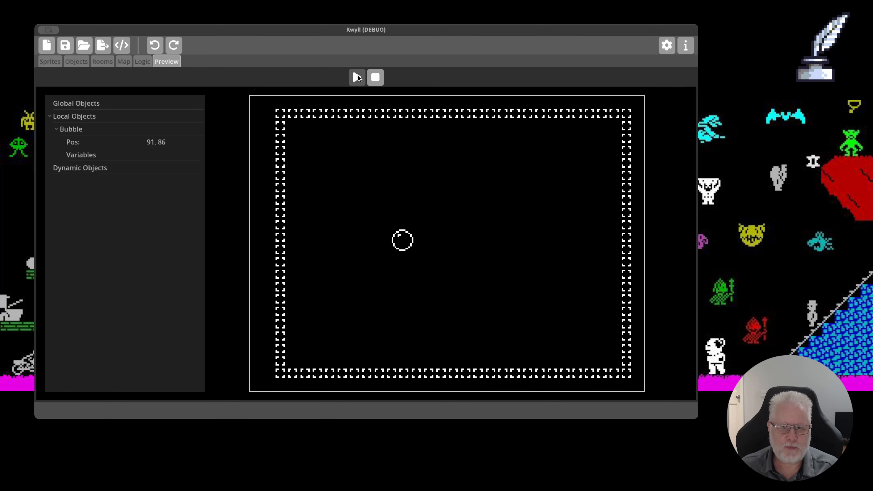
pyautogui.click(380, 79)
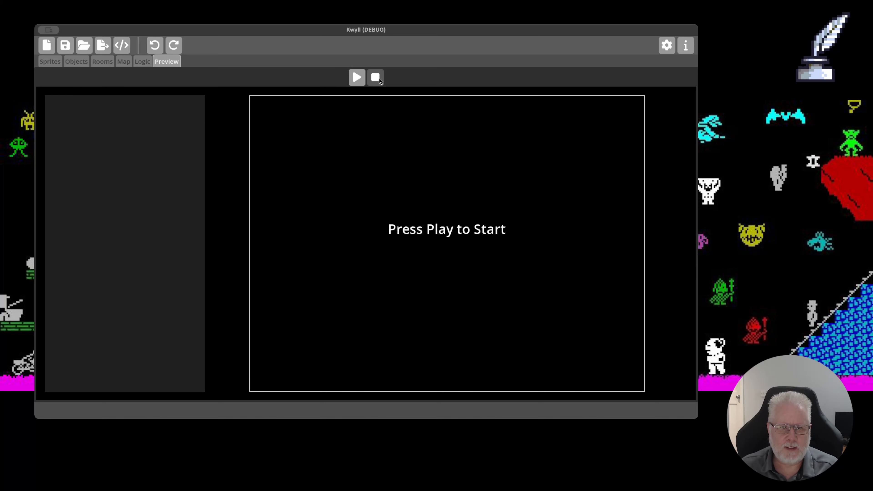
# Check the X, Y and T settings of the Bubble's middle keyframe in the room timeline
pyautogui.click(102, 62)
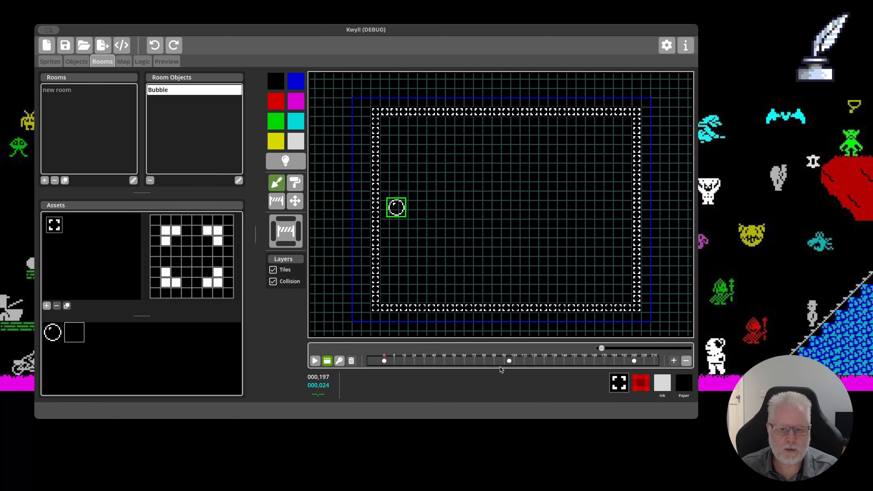
pyautogui.click(509, 361)
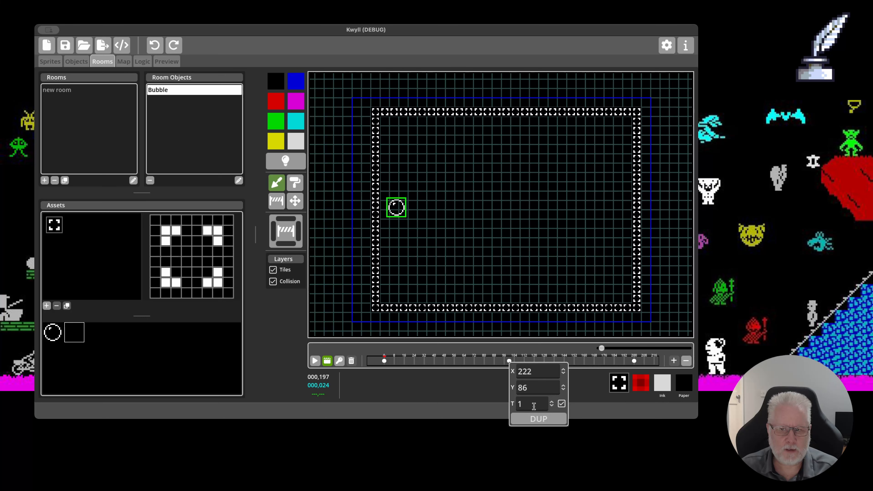
pyautogui.click(427, 388)
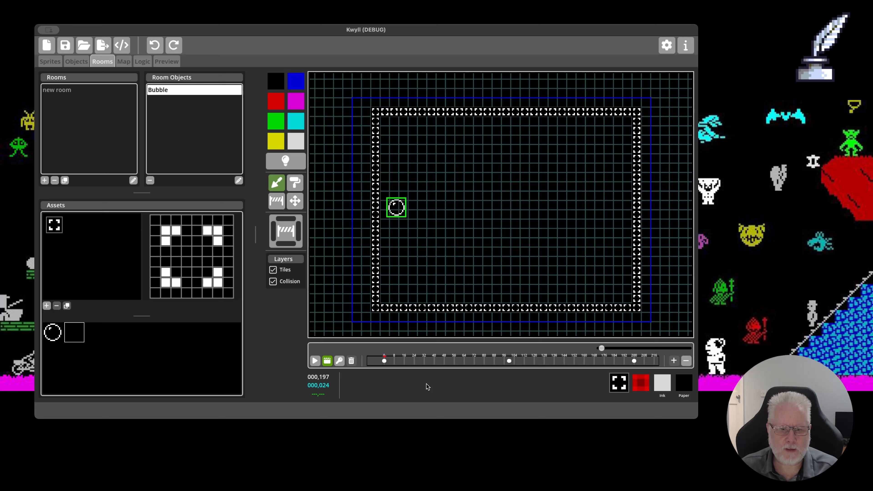
pyautogui.click(326, 364)
pyautogui.click(337, 362)
pyautogui.click(509, 361)
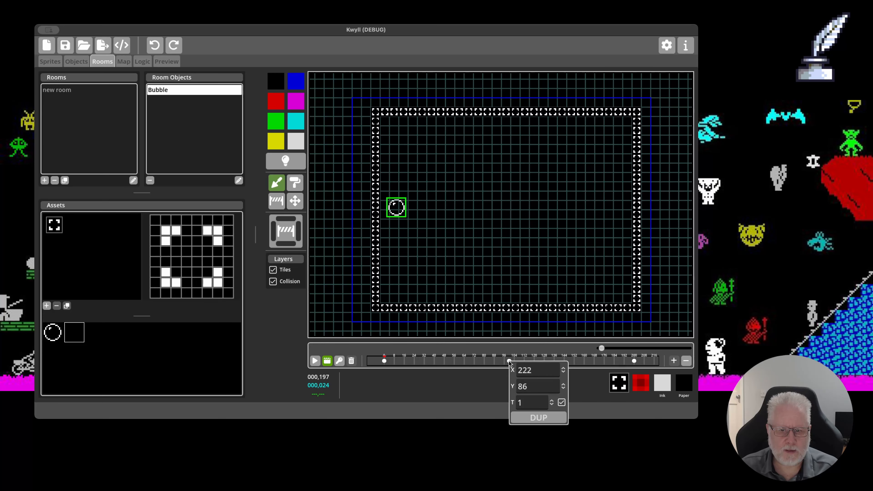
pyautogui.click(485, 395)
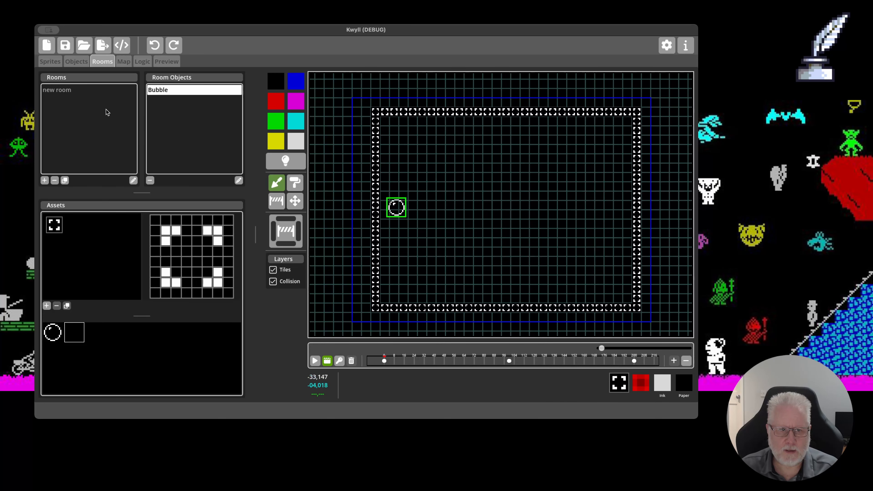
# Move the Instance Data node closer beneath AnimEvent in the Bubble's logic and check the bullet artwork among the sprites
pyautogui.click(77, 62)
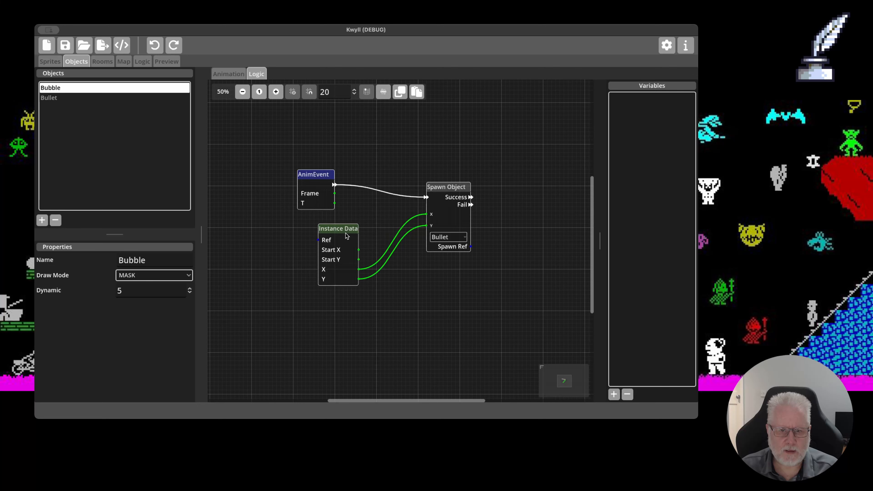
pyautogui.moveTo(346, 233); pyautogui.dragTo(332, 224)
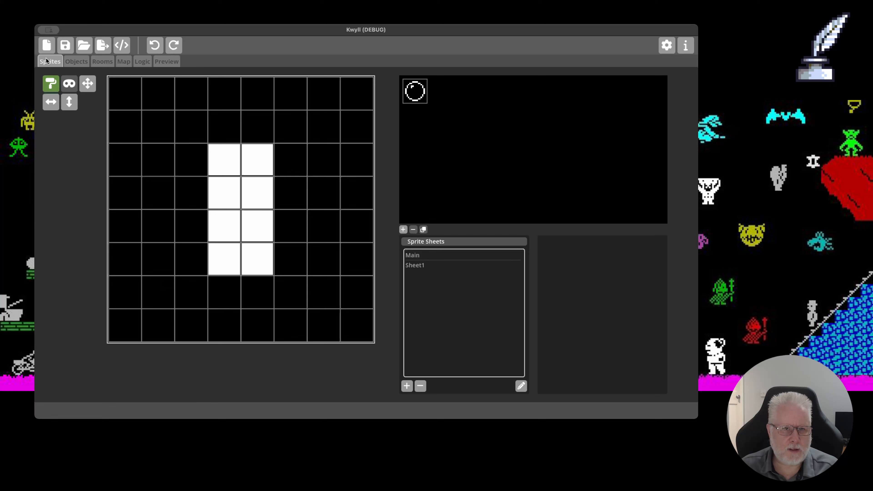
pyautogui.click(50, 61)
pyautogui.click(77, 61)
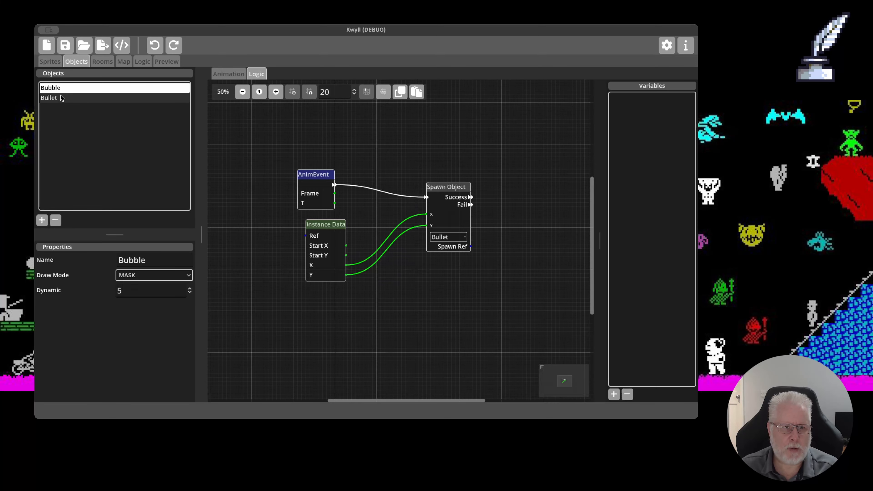
# Switch the Bullet object's sprite sheet to Sheet1 and accept erasing its existing animations
pyautogui.click(110, 97)
pyautogui.click(223, 75)
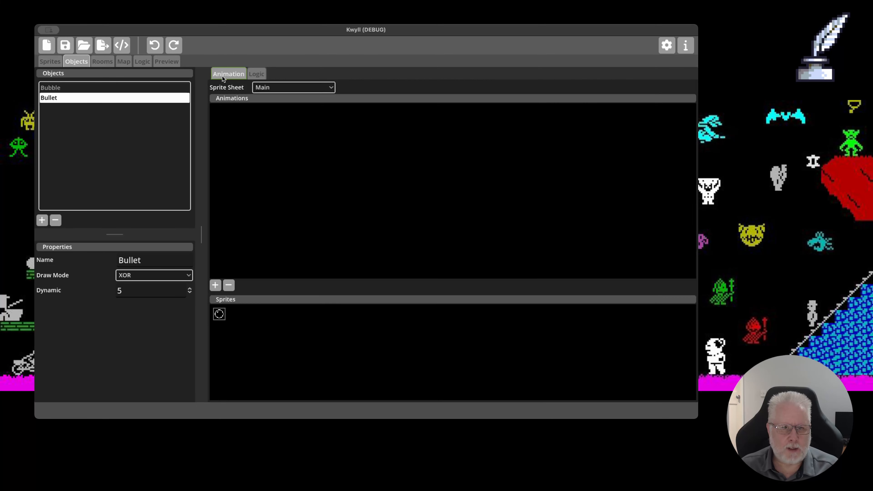
pyautogui.click(216, 285)
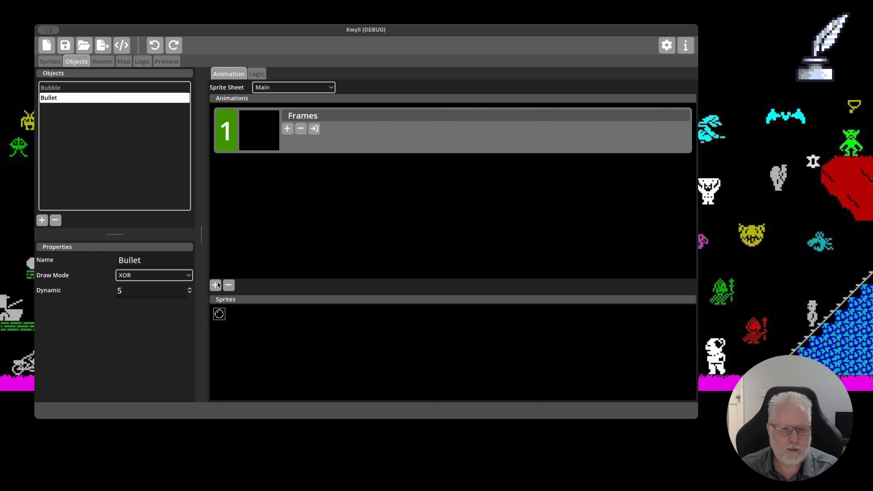
pyautogui.click(287, 131)
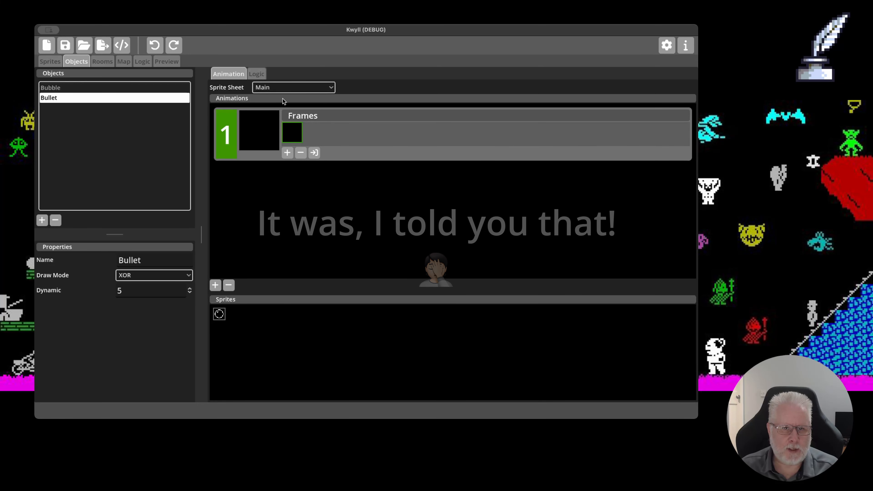
pyautogui.click(282, 88)
pyautogui.click(284, 106)
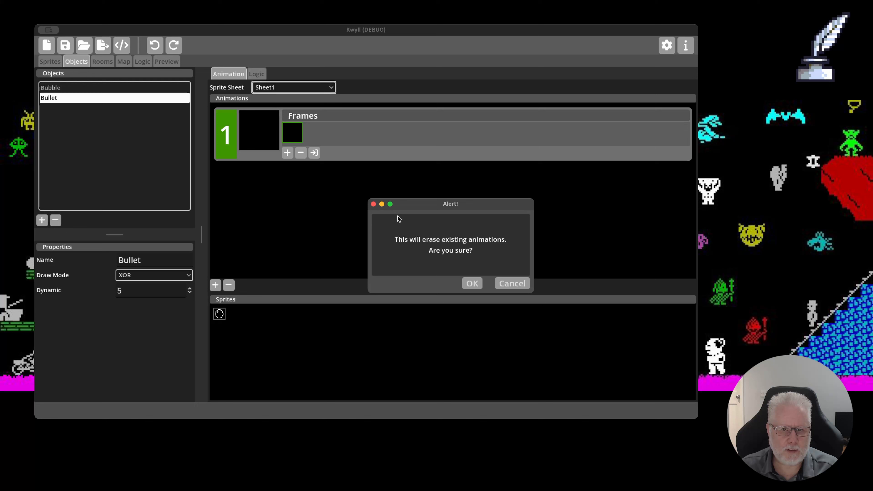
pyautogui.click(464, 280)
# Add an animation with one frame to the Bullet and assign the bullet sprite from Sheet1 to it
pyautogui.click(216, 286)
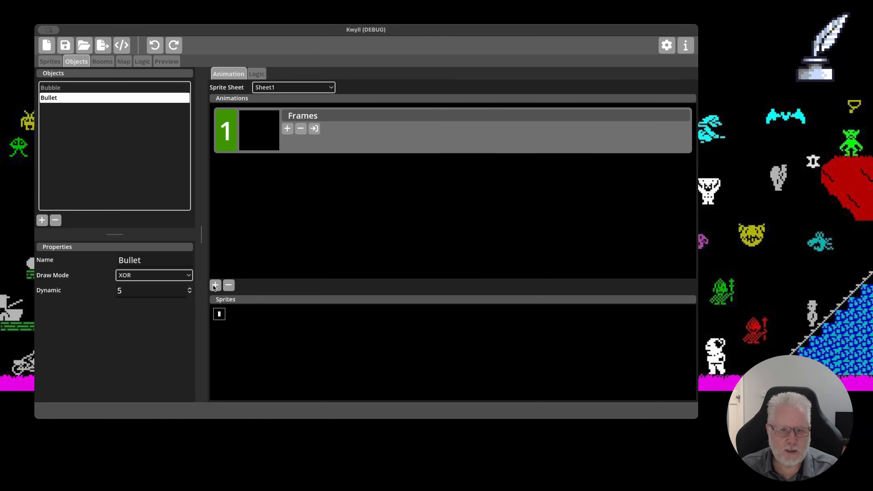
pyautogui.click(287, 129)
pyautogui.click(219, 315)
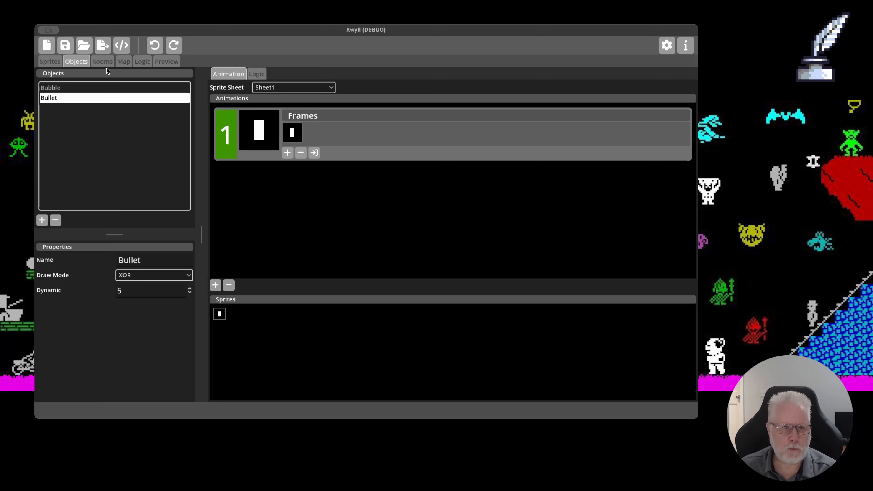
# Check the Bullet among the room assets, run the preview to watch it spawn and stop the preview
pyautogui.click(102, 62)
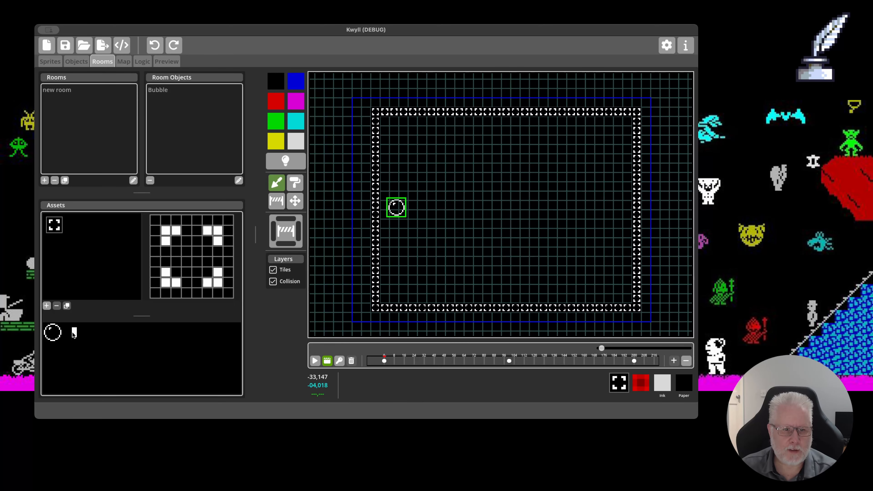
pyautogui.click(164, 63)
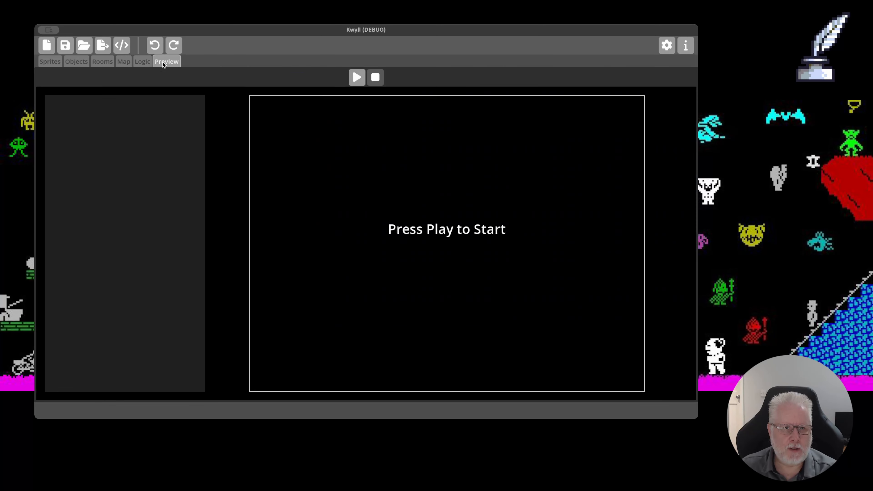
pyautogui.click(356, 77)
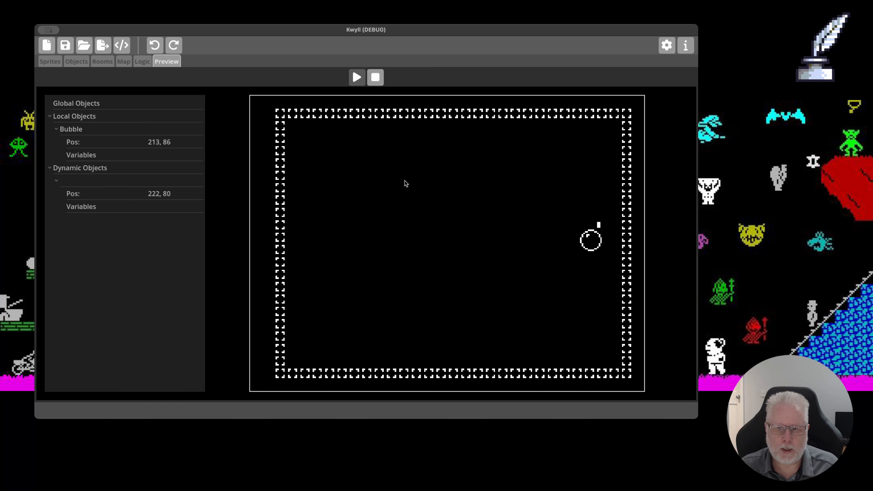
pyautogui.click(375, 78)
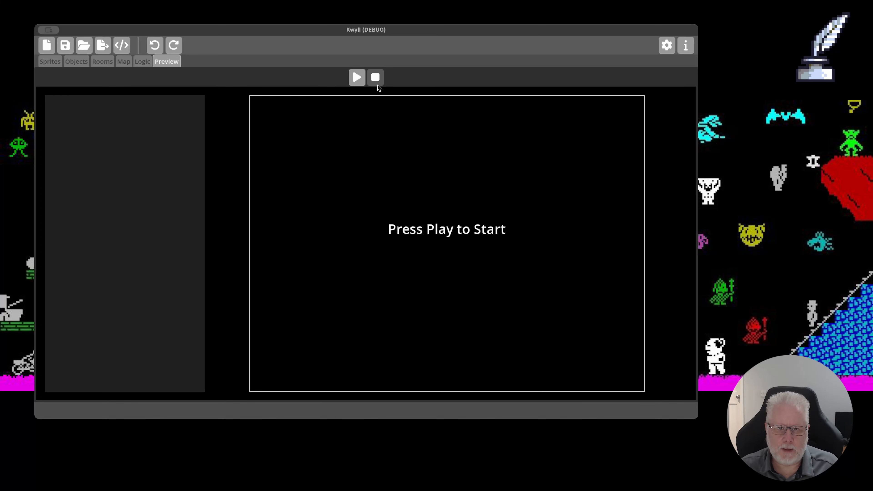
# Enable the event on the Bubble's last timeline keyframe, set its T value to 2 and play the room animation
pyautogui.click(101, 62)
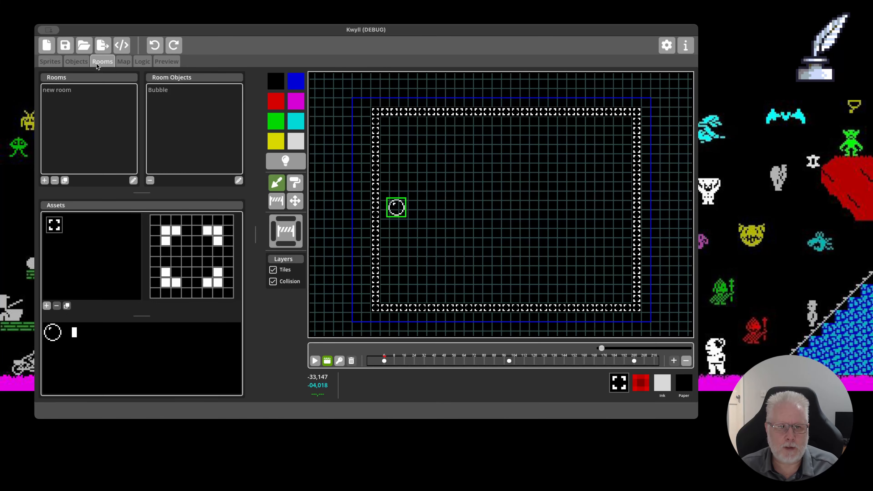
pyautogui.click(509, 362)
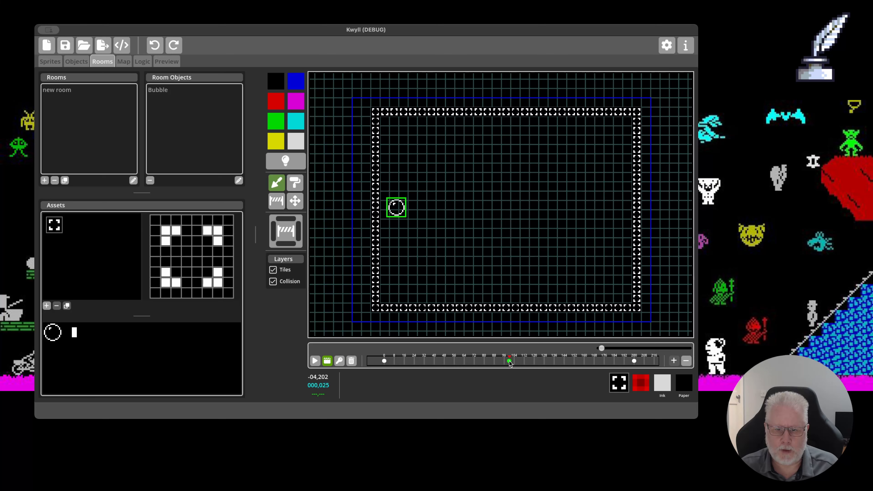
pyautogui.click(634, 362)
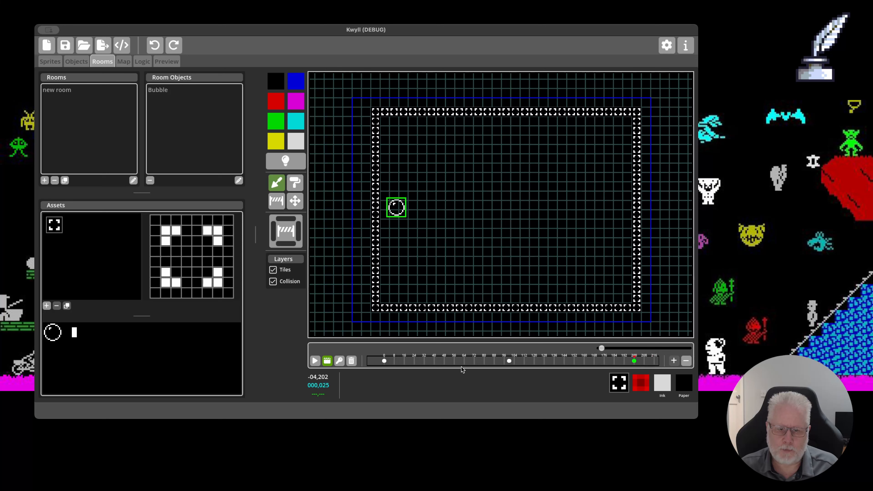
pyautogui.rightClick(634, 363)
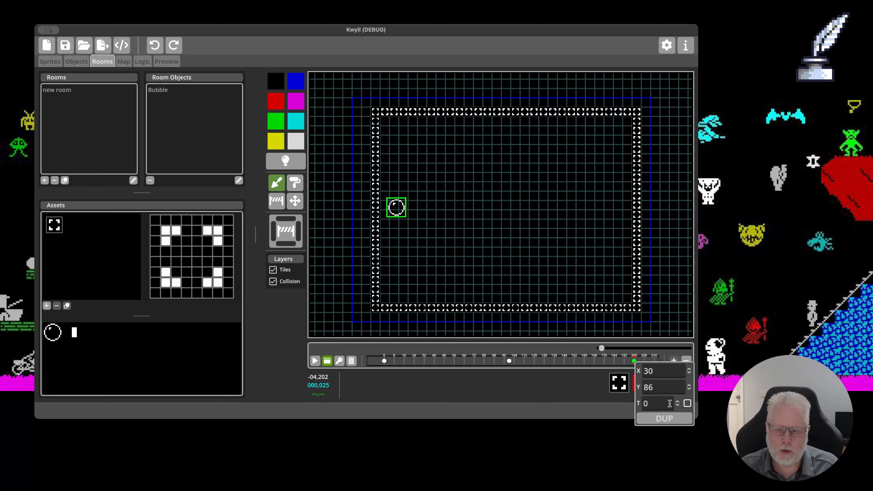
pyautogui.doubleClick(658, 404)
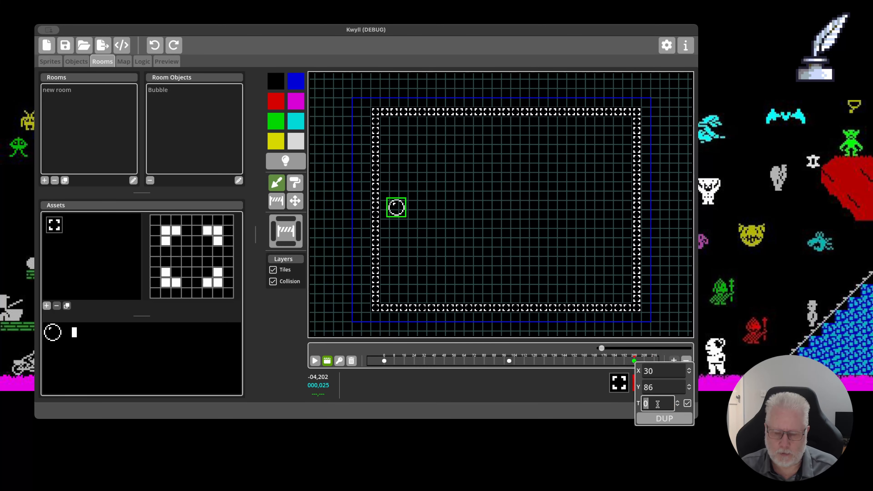
pyautogui.write('2')
pyautogui.click(564, 388)
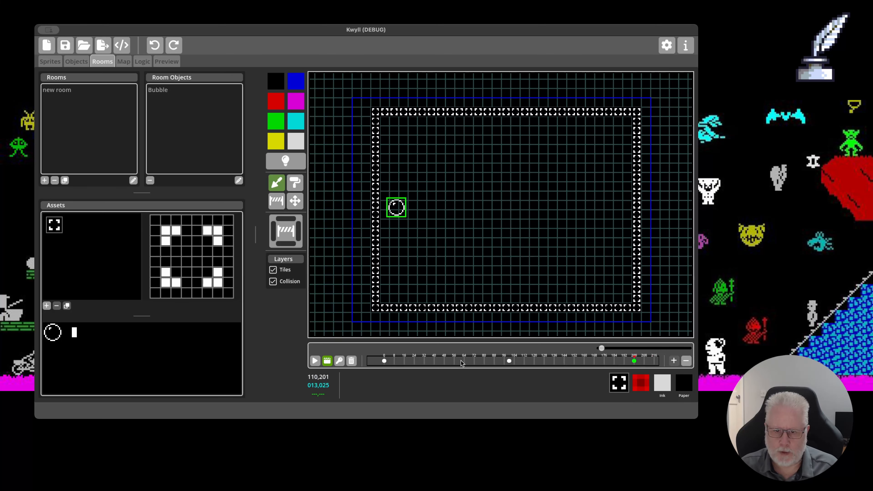
pyautogui.click(314, 362)
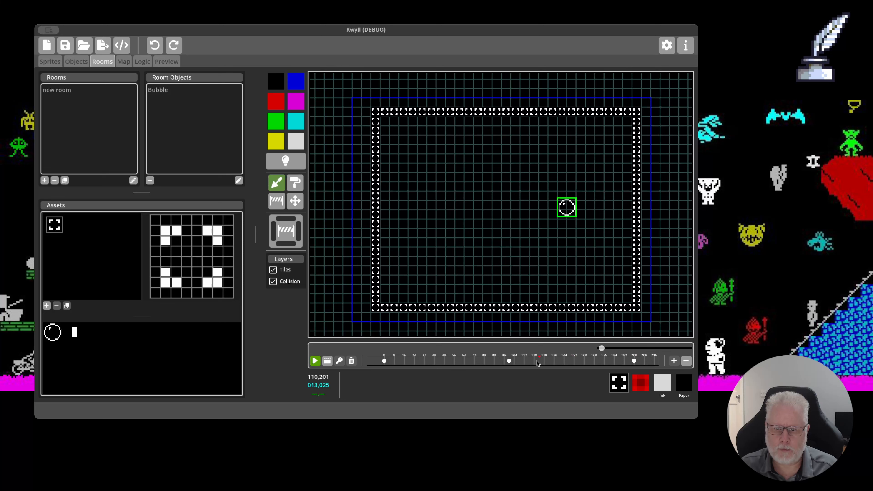
# In the Bubble's logic graph, line up Spawn Object level with AnimEvent and place Instance Data directly beneath AnimEvent
pyautogui.click(74, 61)
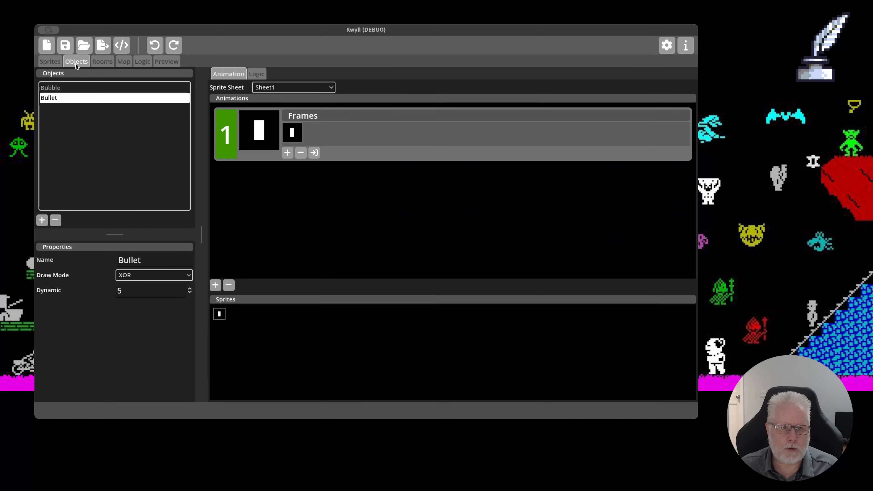
pyautogui.click(112, 87)
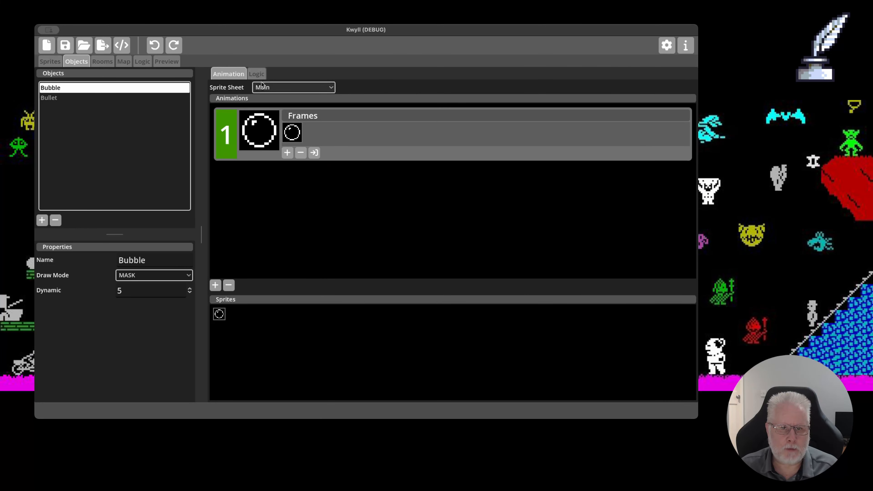
pyautogui.click(256, 74)
pyautogui.scroll(-4, 407, 254)
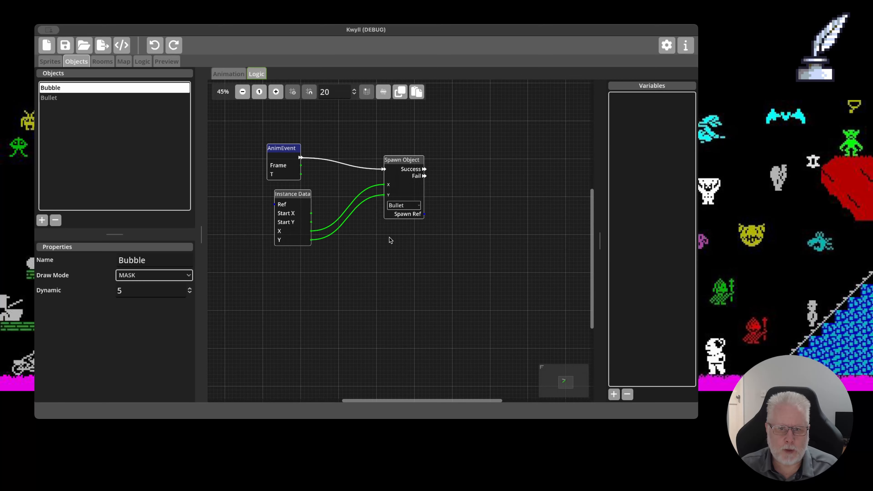
pyautogui.moveTo(298, 213); pyautogui.dragTo(310, 200)
pyautogui.moveTo(383, 188); pyautogui.dragTo(381, 177)
pyautogui.hscroll(2, 446, 210)
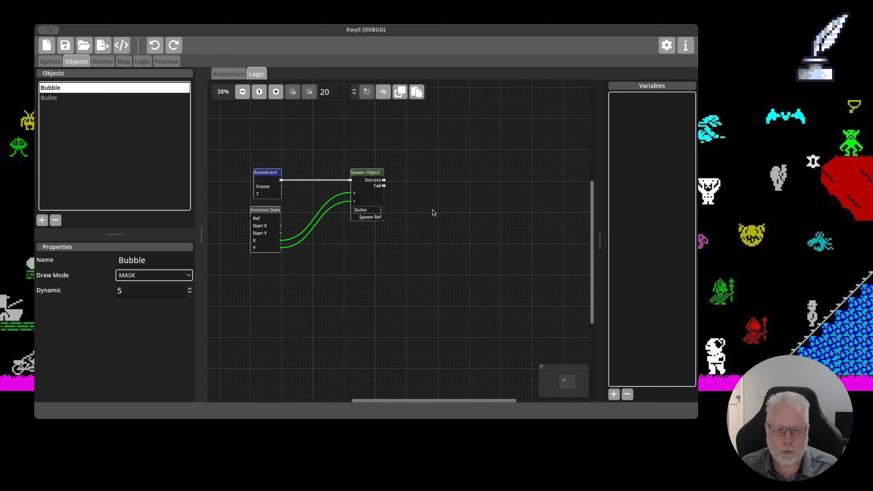
pyautogui.scroll(-1, 426, 208)
pyautogui.scroll(3, 426, 208)
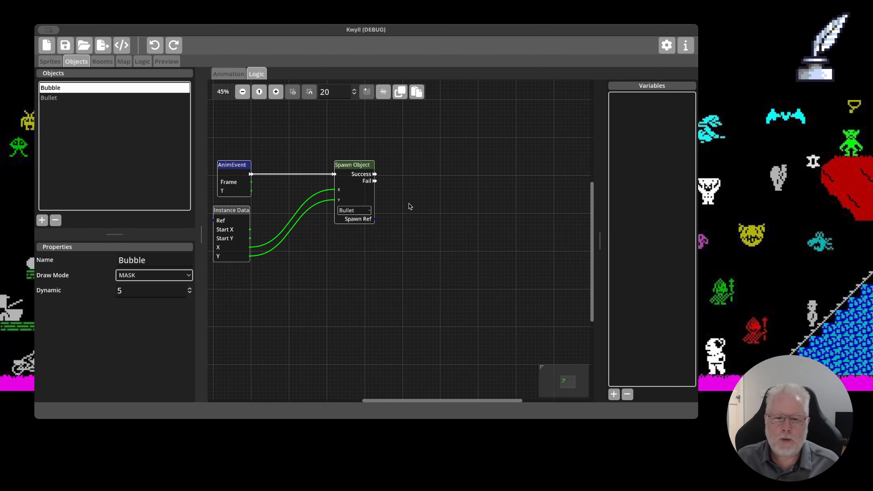
# Add a variable named dir to the Bullet object
pyautogui.click(63, 97)
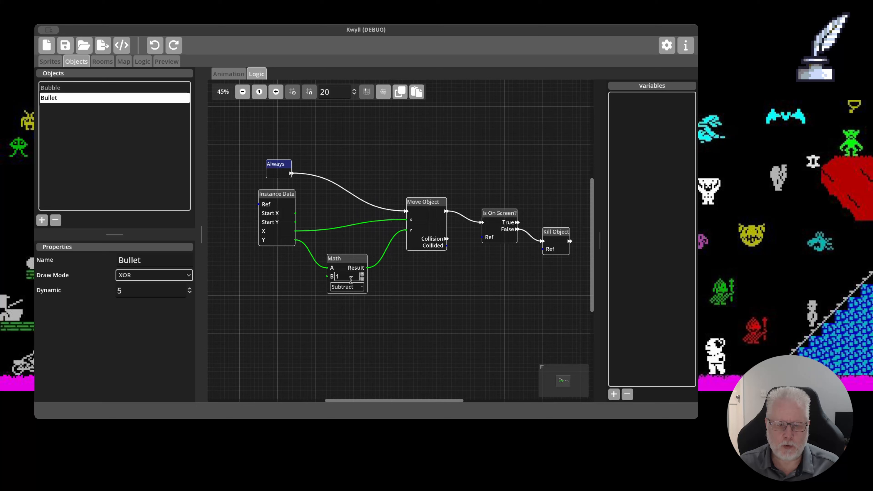
pyautogui.click(614, 395)
pyautogui.click(427, 232)
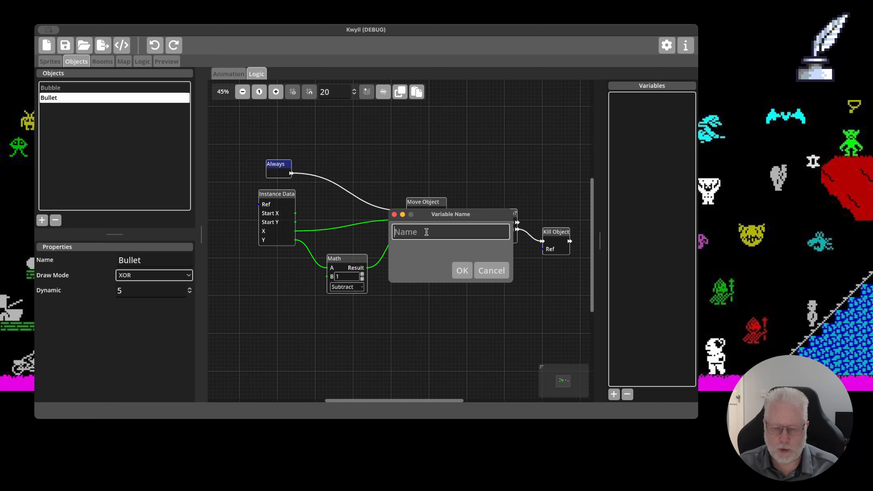
pyautogui.write('dir')
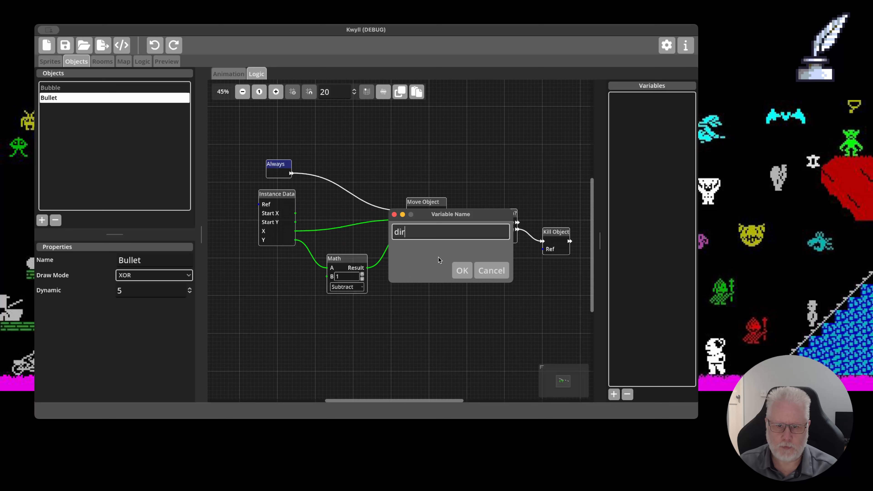
pyautogui.click(462, 270)
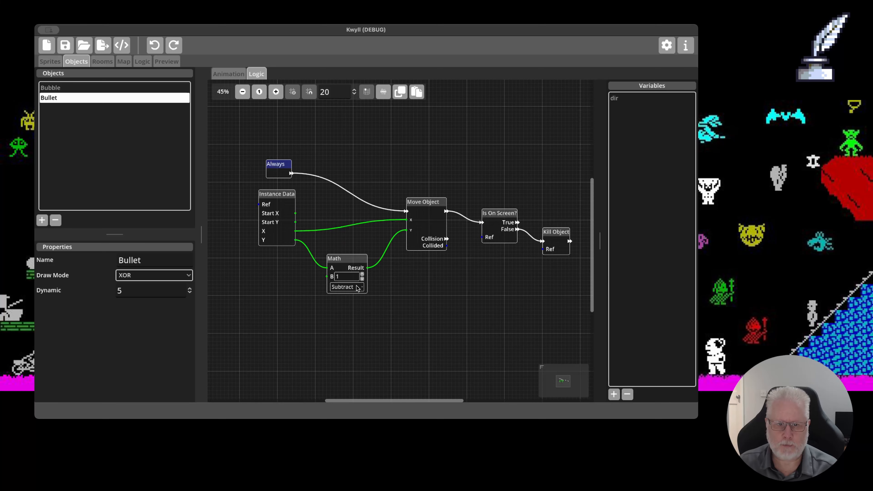
# In the Bullet's logic, feed a Get Variable node for dir into the Math node's B input and set the operation to Add
pyautogui.moveTo(320, 299); pyautogui.dragTo(381, 283)
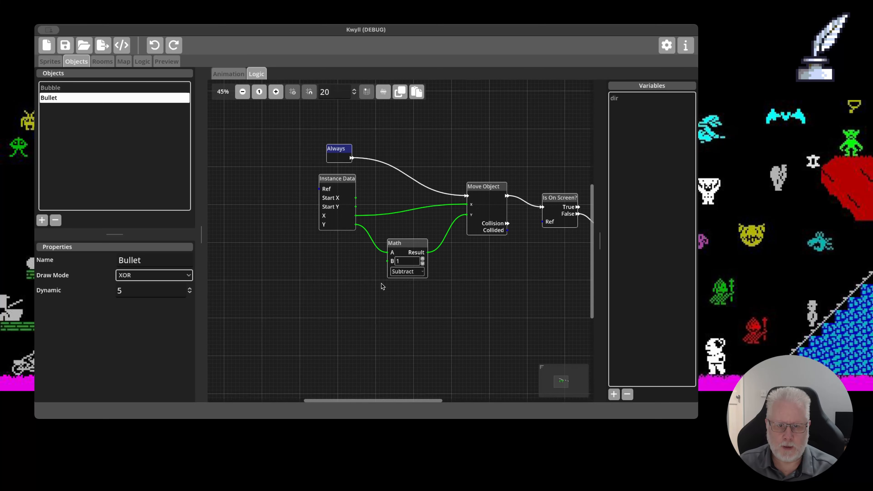
pyautogui.rightClick(317, 279)
pyautogui.moveTo(345, 306)
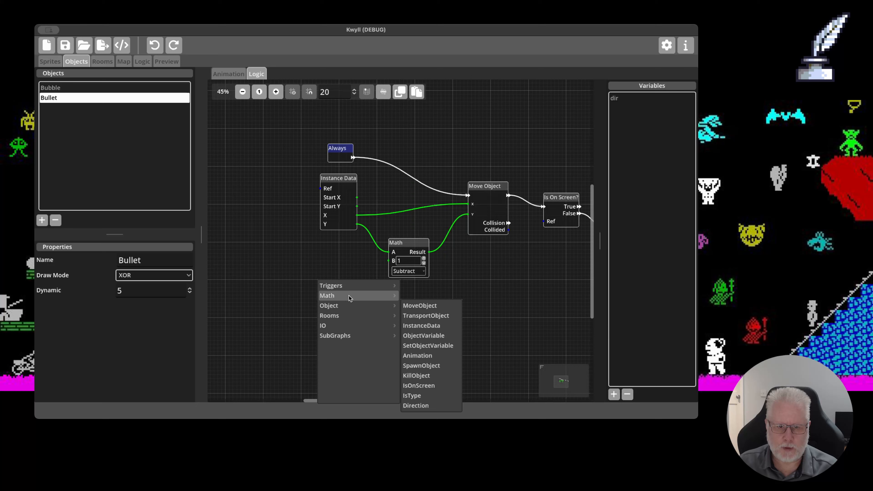
pyautogui.click(409, 296)
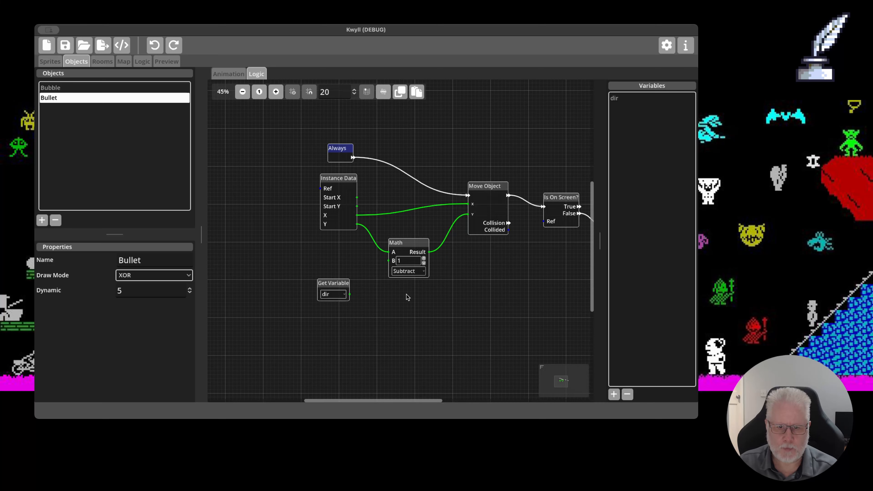
pyautogui.moveTo(342, 284); pyautogui.dragTo(389, 261)
pyautogui.click(423, 271)
pyautogui.click(416, 281)
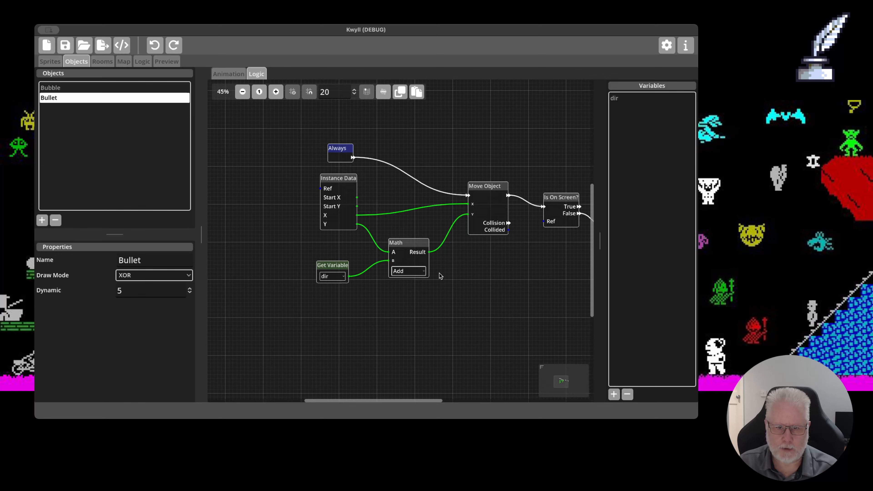
pyautogui.moveTo(507, 265); pyautogui.dragTo(431, 269)
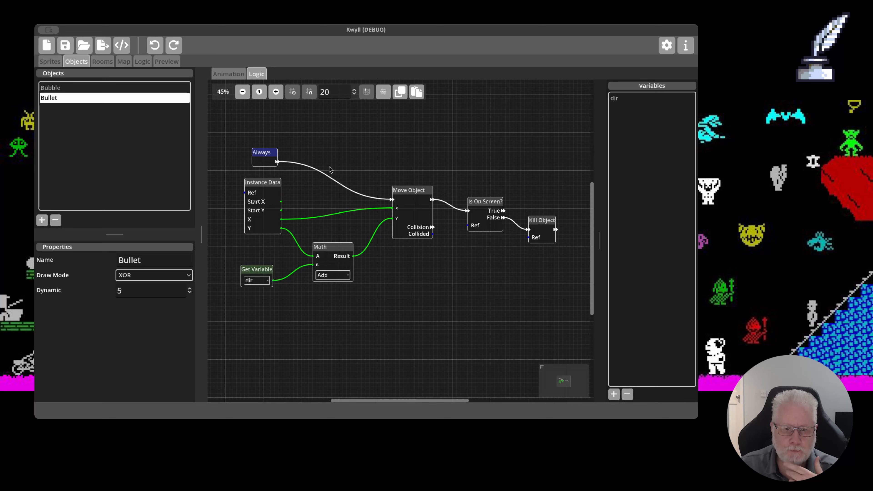
# In the Bubble's logic, add a Set Object Variable node beside Spawn Object and connect Spawn Ref to its Ref input
pyautogui.click(104, 88)
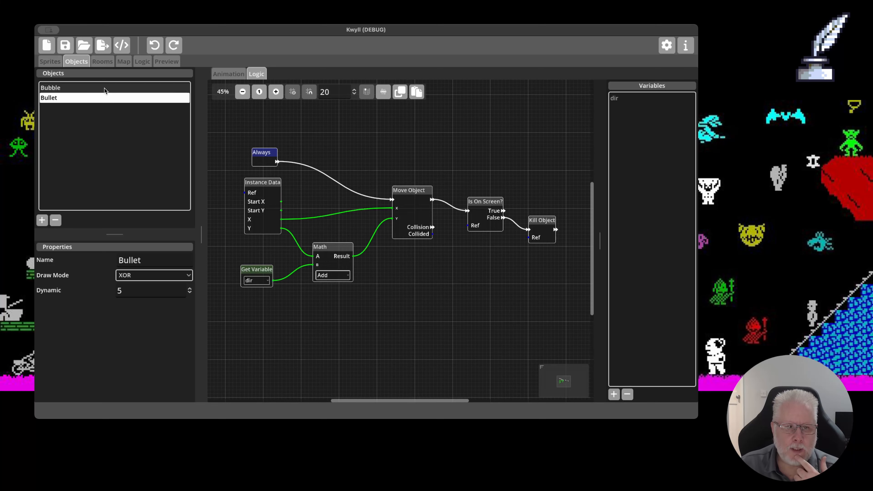
pyautogui.moveTo(477, 209); pyautogui.dragTo(463, 240)
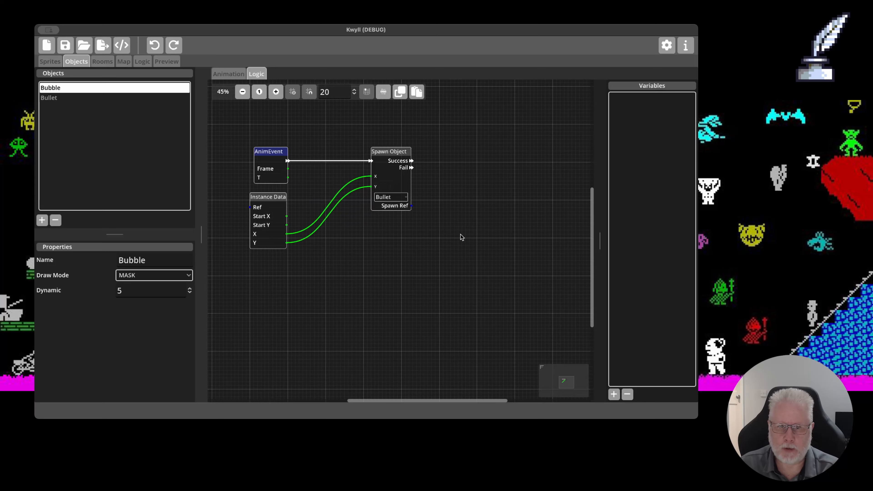
pyautogui.moveTo(460, 235); pyautogui.dragTo(415, 238)
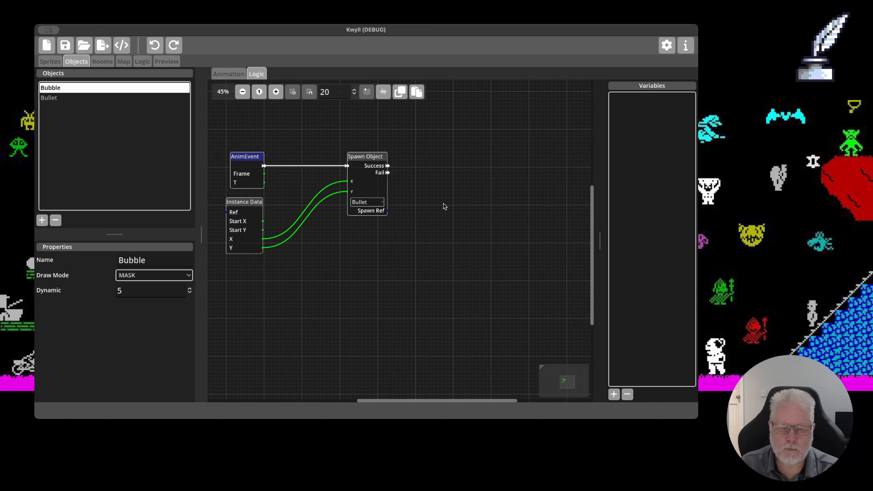
pyautogui.rightClick(481, 213)
pyautogui.moveTo(502, 230)
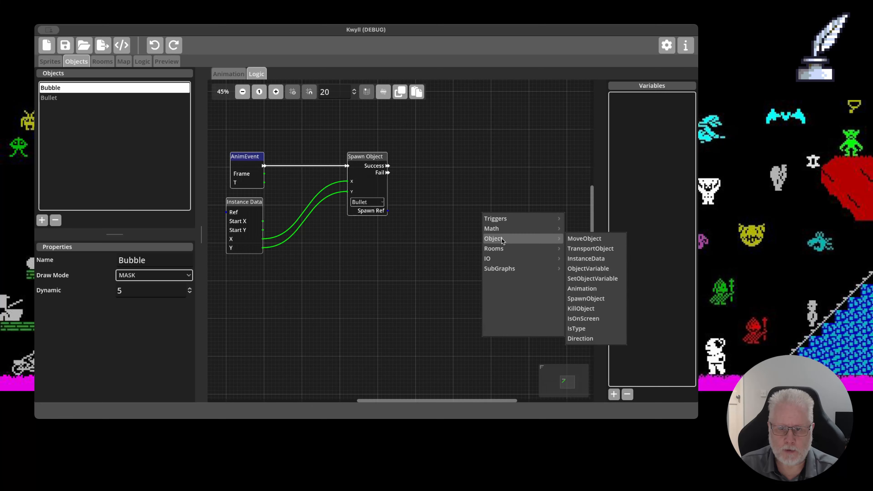
pyautogui.click(603, 280)
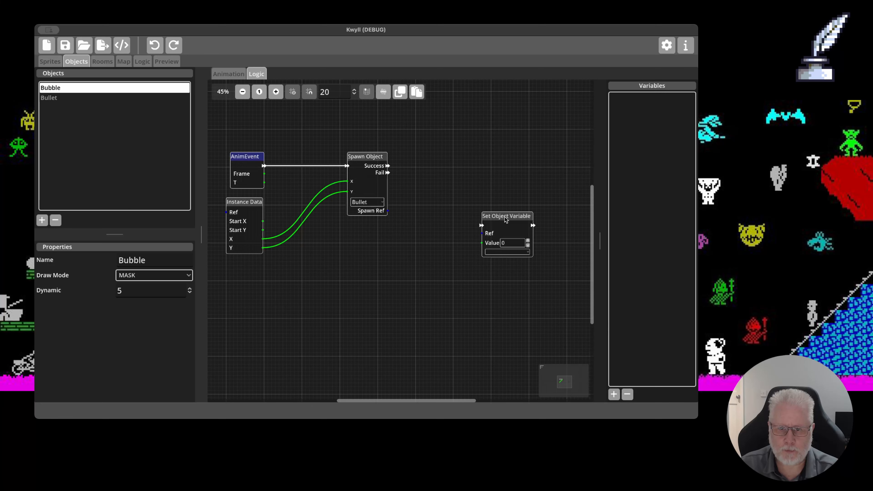
pyautogui.moveTo(513, 219); pyautogui.dragTo(512, 171)
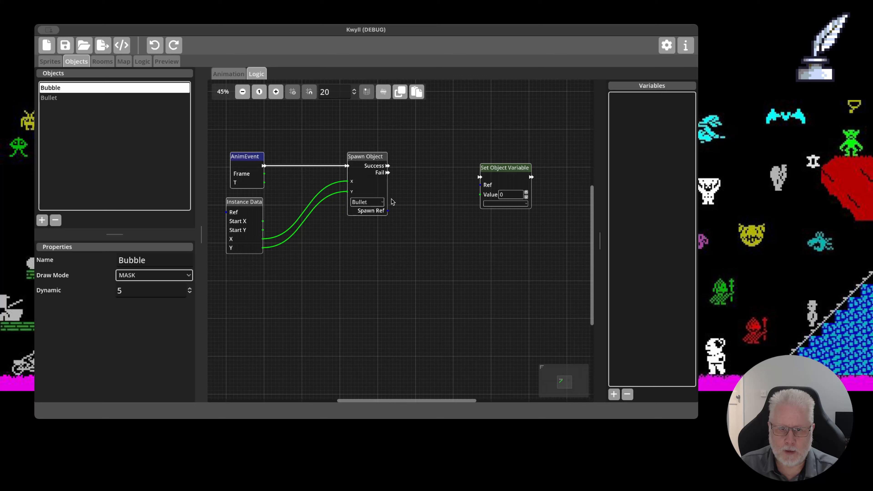
pyautogui.moveTo(432, 202); pyautogui.dragTo(483, 186)
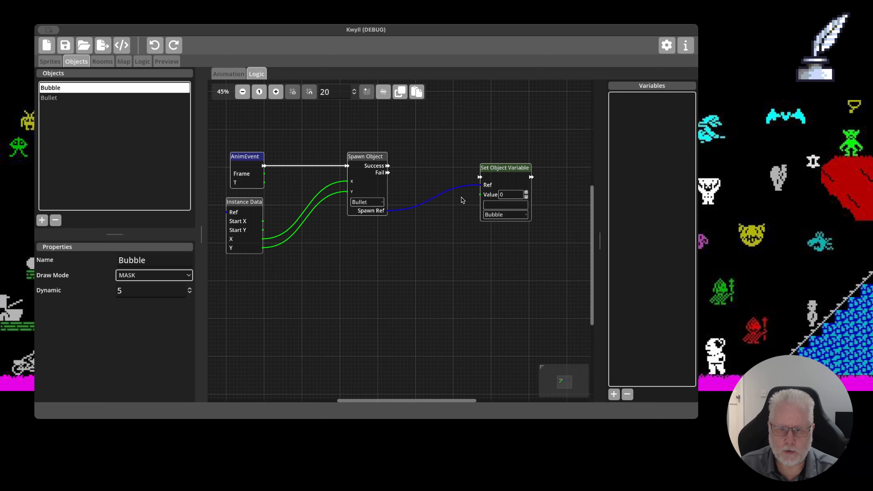
# Set the Set Object Variable node's object type to Bullet and its variable name to dir
pyautogui.click(497, 216)
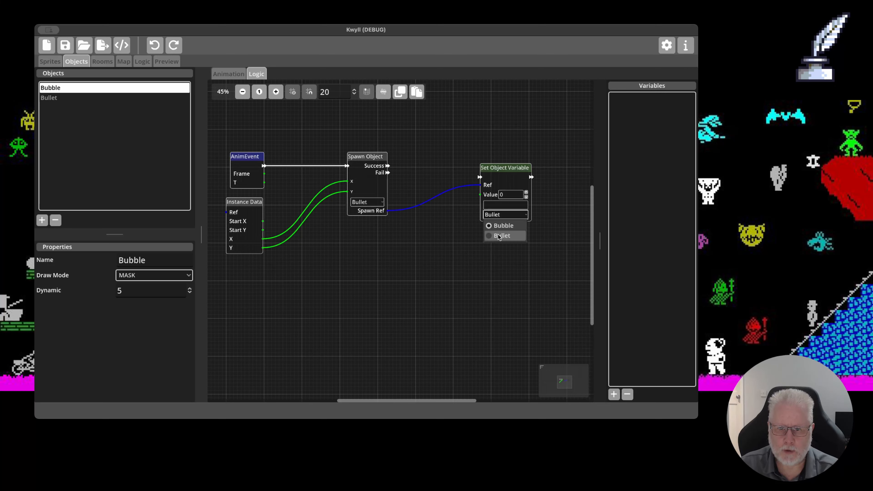
pyautogui.click(497, 234)
pyautogui.click(499, 206)
pyautogui.write('dir')
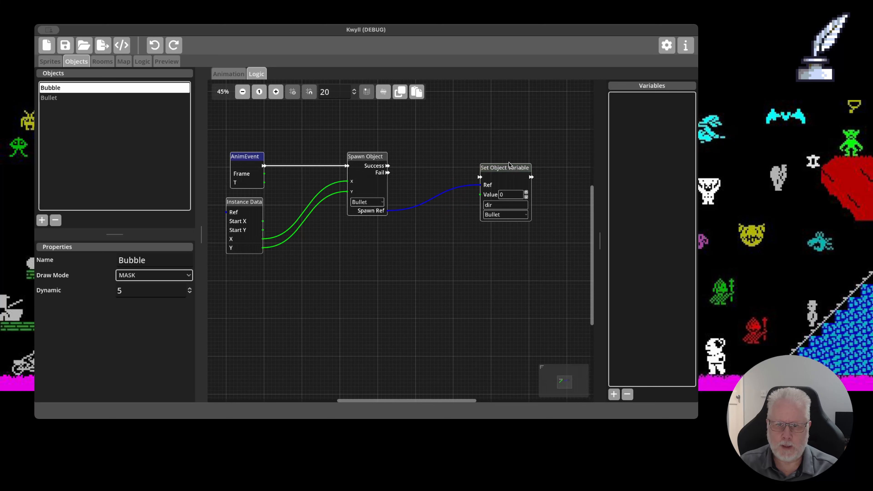
# Duplicate the Set Object Variable node beneath the original, link Spawn Ref to the copy, and set the values to 1 above and -1 below
pyautogui.click(400, 92)
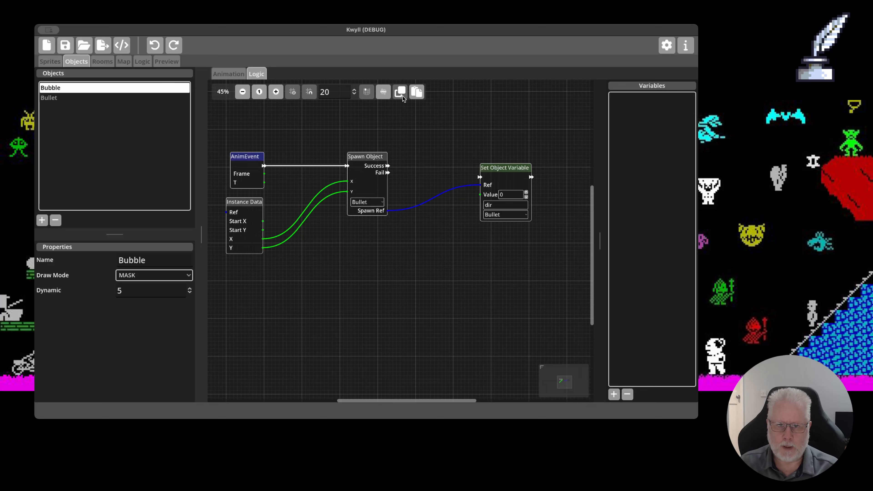
pyautogui.click(416, 92)
pyautogui.moveTo(520, 191); pyautogui.dragTo(498, 246)
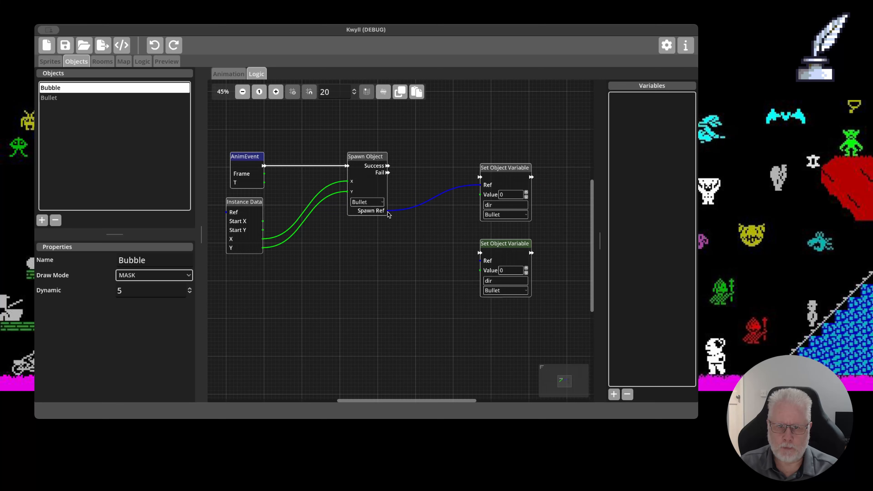
pyautogui.moveTo(476, 267); pyautogui.dragTo(478, 265)
pyautogui.moveTo(504, 168); pyautogui.dragTo(516, 156)
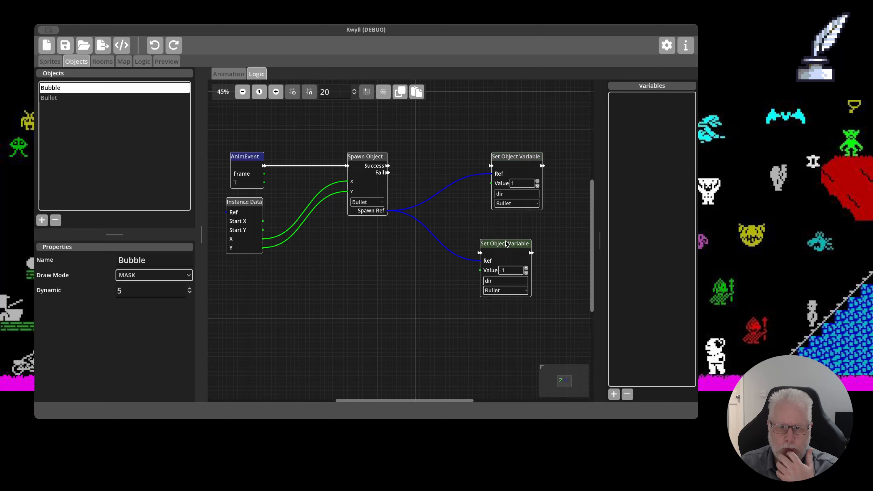
pyautogui.moveTo(506, 242); pyautogui.dragTo(517, 232)
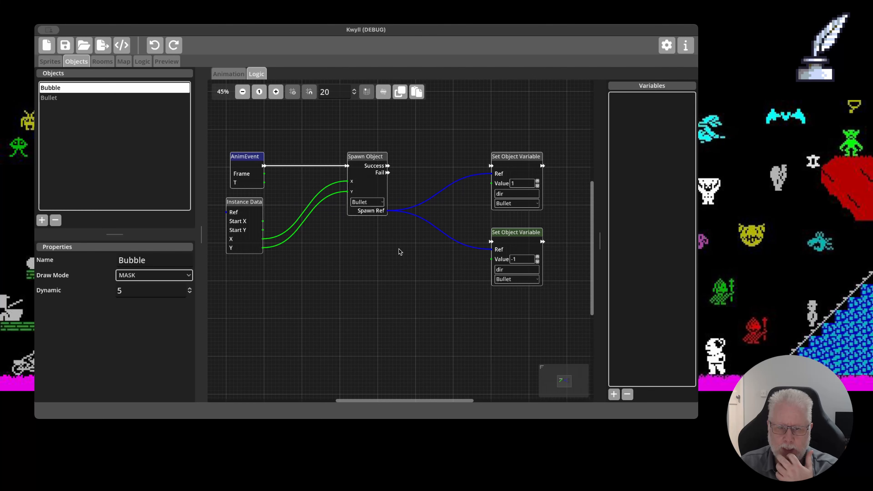
# Make room before the Set Object Variable nodes for an Integer Compare node, connecting AnimEvent's T to A and setting B to 1
pyautogui.scroll(-2, 382, 220)
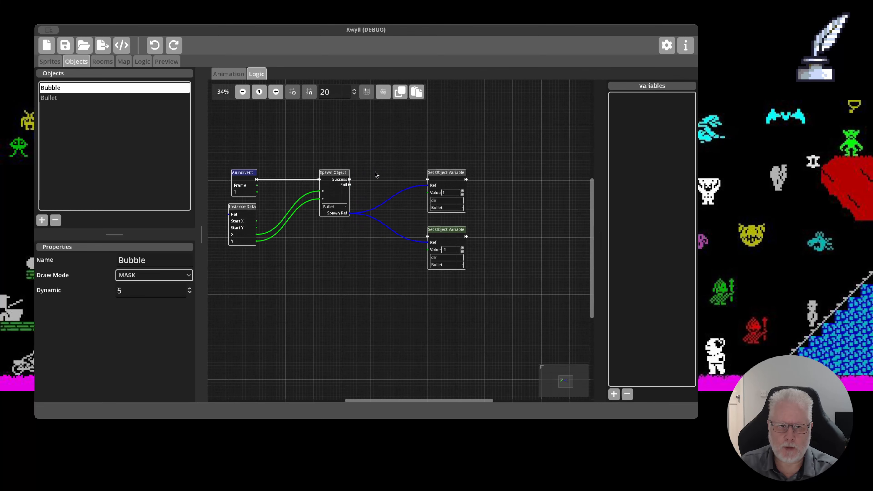
pyautogui.moveTo(439, 177); pyautogui.dragTo(484, 174)
pyautogui.moveTo(453, 233); pyautogui.dragTo(498, 229)
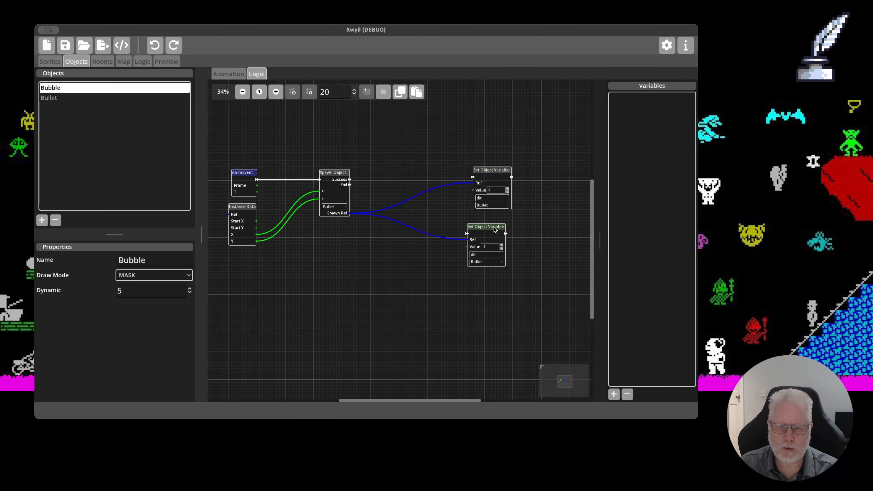
pyautogui.rightClick(386, 268)
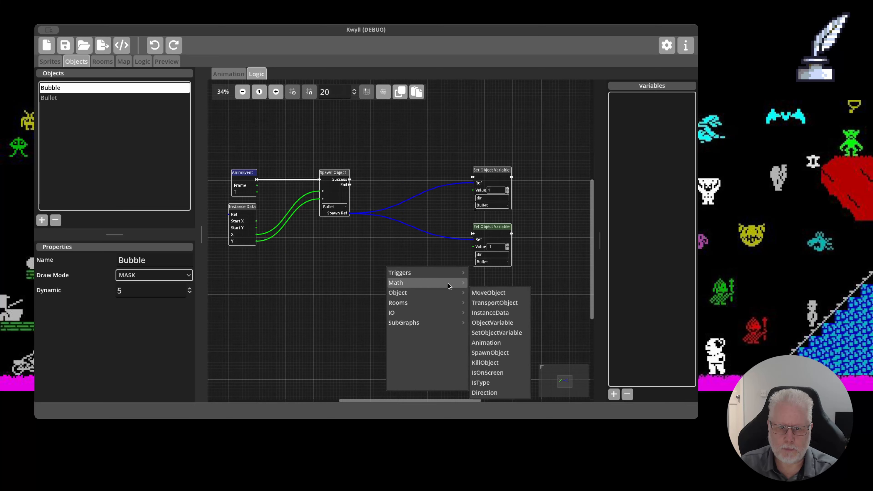
pyautogui.moveTo(462, 284)
pyautogui.click(494, 332)
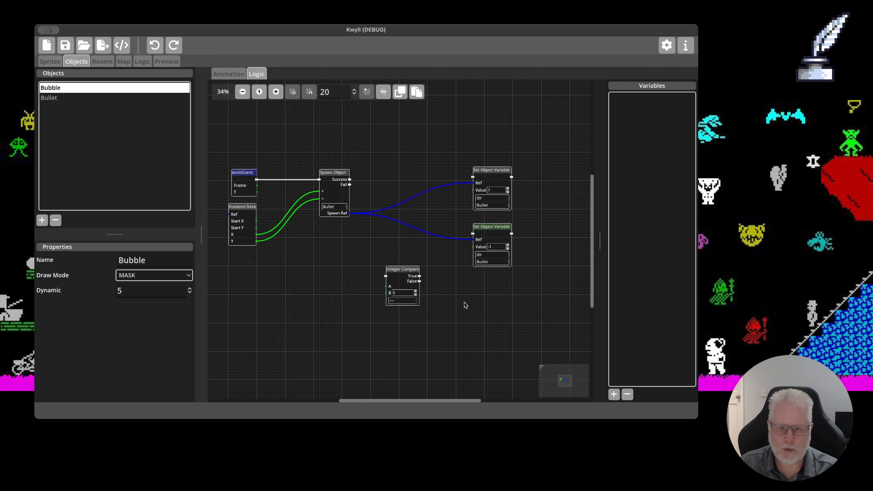
pyautogui.moveTo(409, 274); pyautogui.dragTo(420, 267)
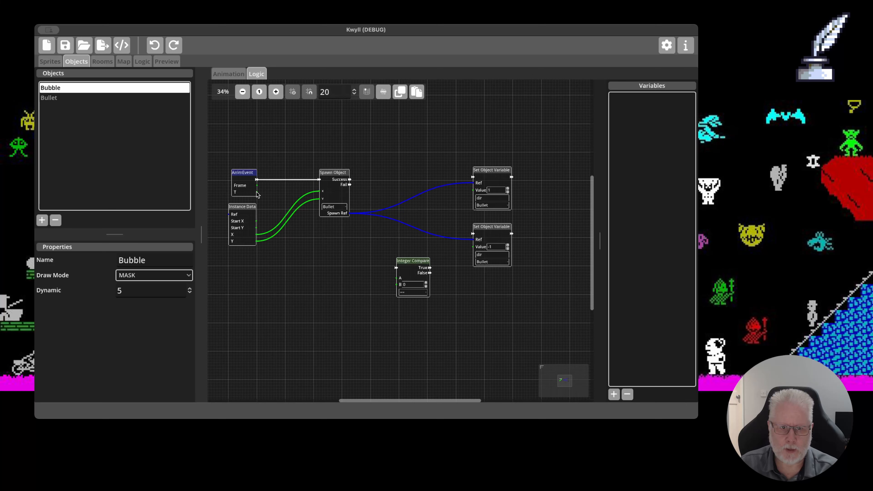
pyautogui.moveTo(257, 192); pyautogui.dragTo(420, 261)
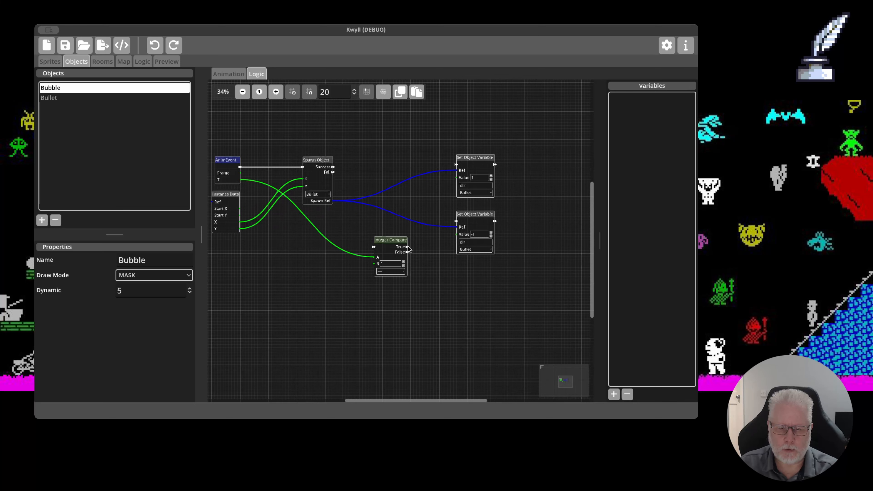
# Wire Spawn Object's Success into Integer Compare, its True output to the value 1 node and its False output to the value -1 node
pyautogui.moveTo(408, 246); pyautogui.dragTo(456, 177)
pyautogui.moveTo(408, 247); pyautogui.dragTo(456, 165)
pyautogui.moveTo(408, 253); pyautogui.dragTo(477, 230)
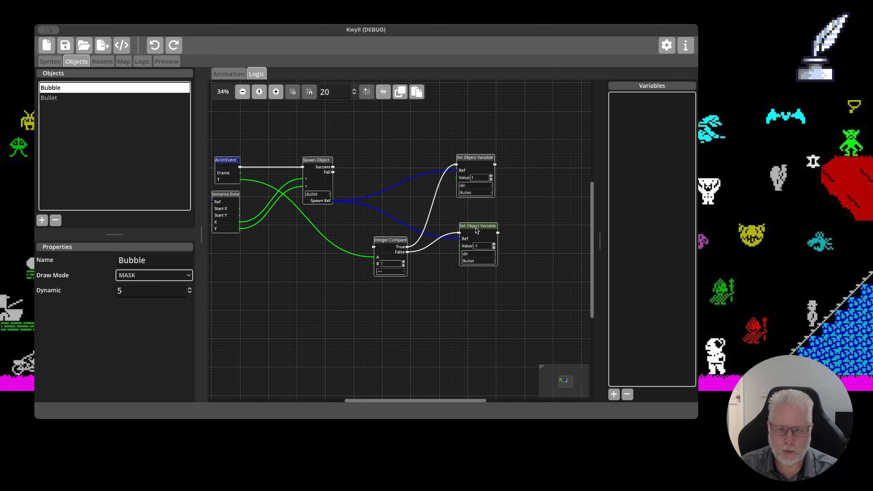
pyautogui.hscroll(-2, 379, 287)
pyautogui.moveTo(424, 242); pyautogui.dragTo(401, 235)
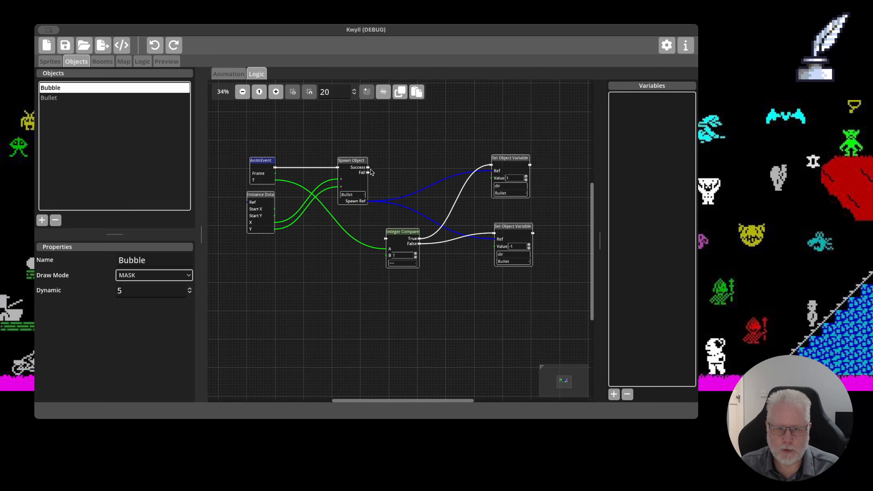
pyautogui.moveTo(405, 235)
pyautogui.mouseDown()
pyautogui.moveTo(422, 235)
pyautogui.moveTo(401, 238)
pyautogui.mouseUp()
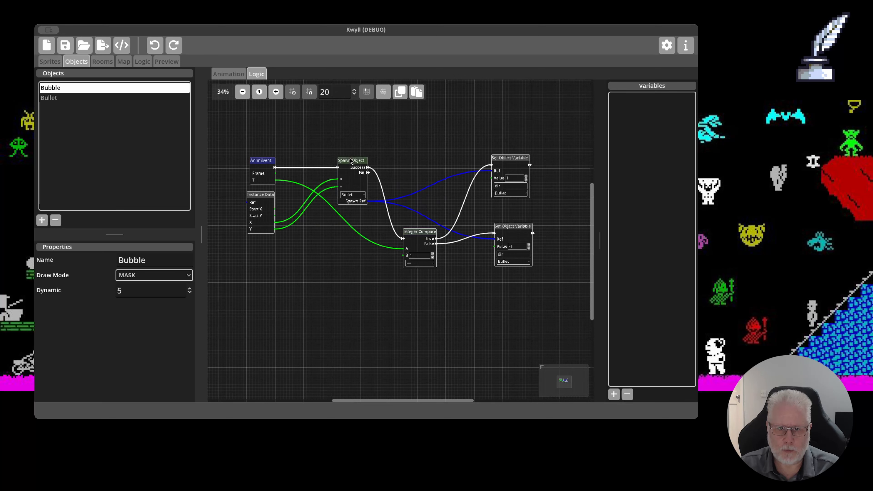
# Tidy the Bubble graph by nudging Spawn Object and Integer Compare and lining up the two Set Object Variable nodes
pyautogui.moveTo(351, 160); pyautogui.dragTo(345, 163)
pyautogui.moveTo(419, 229); pyautogui.dragTo(418, 227)
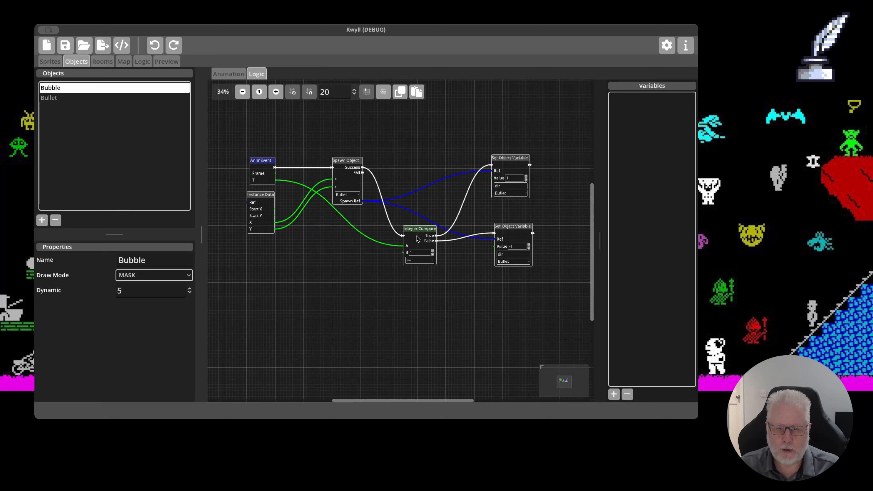
pyautogui.moveTo(514, 162); pyautogui.dragTo(517, 161)
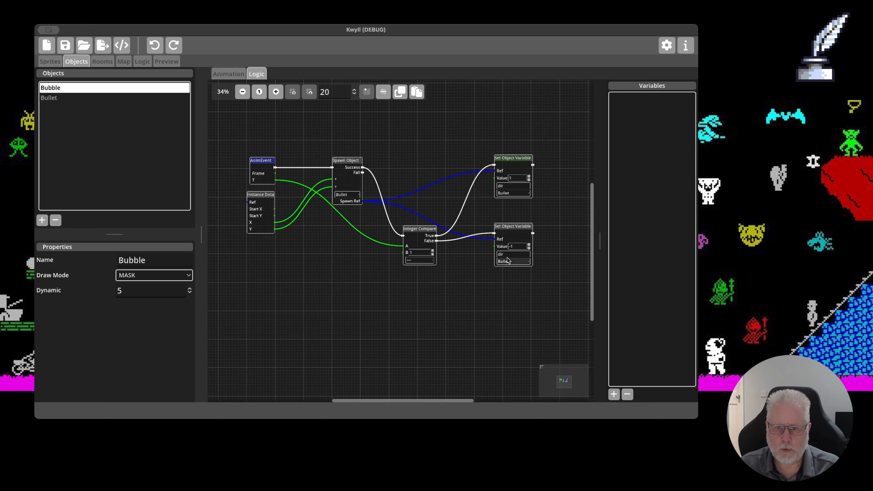
pyautogui.scroll(-2, 458, 290)
pyautogui.scroll(3, 374, 270)
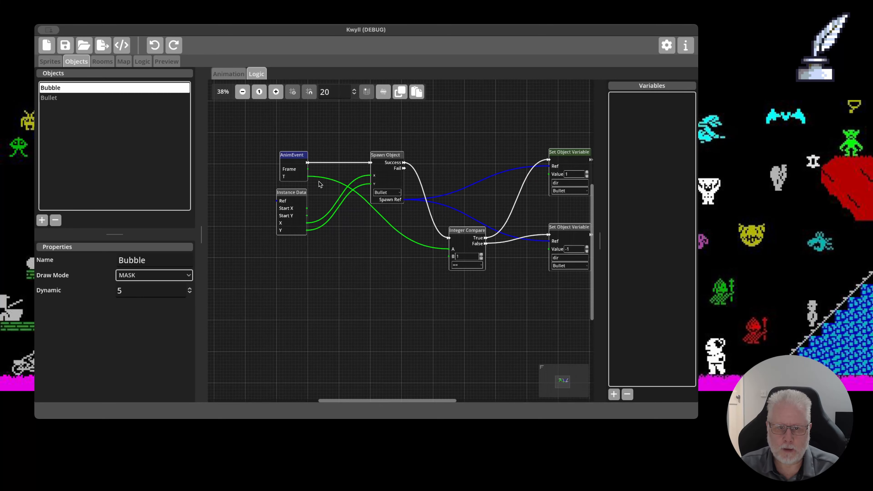
pyautogui.scroll(-2, 364, 271)
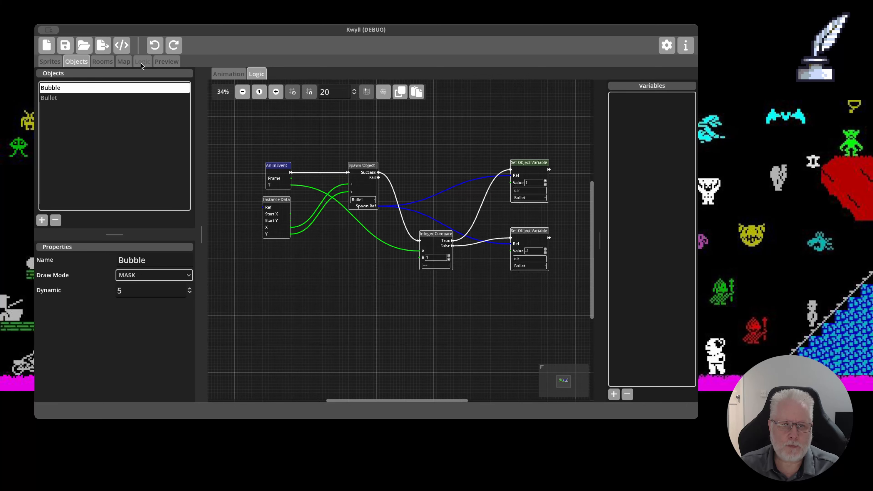
# Run the game in the preview to check the Bubble's movement and the direction of its spawned Bullets, and stop it
pyautogui.click(163, 62)
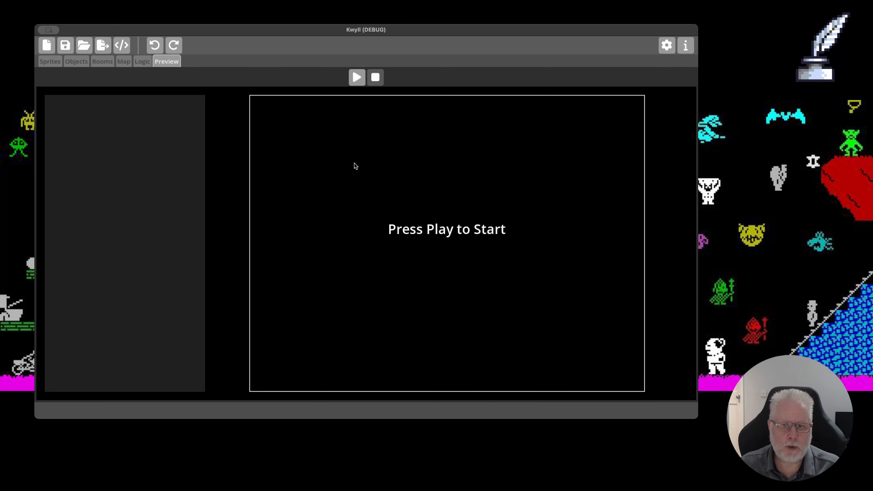
pyautogui.click(356, 78)
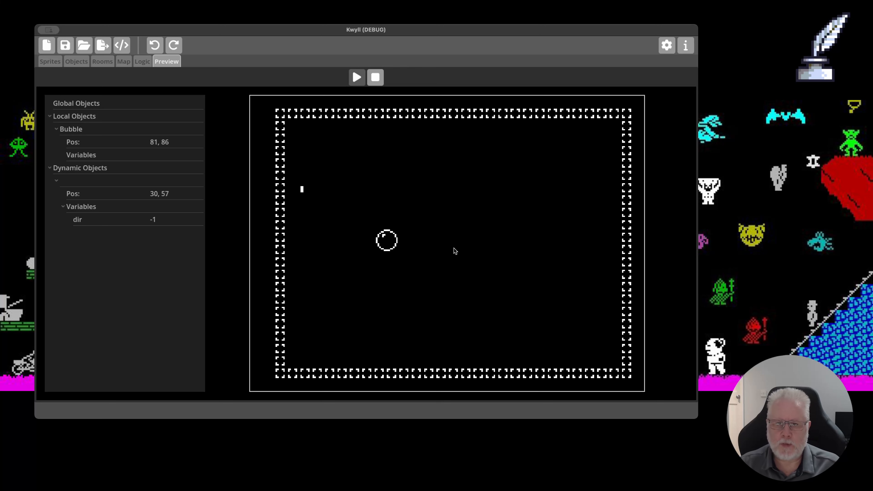
pyautogui.click(379, 85)
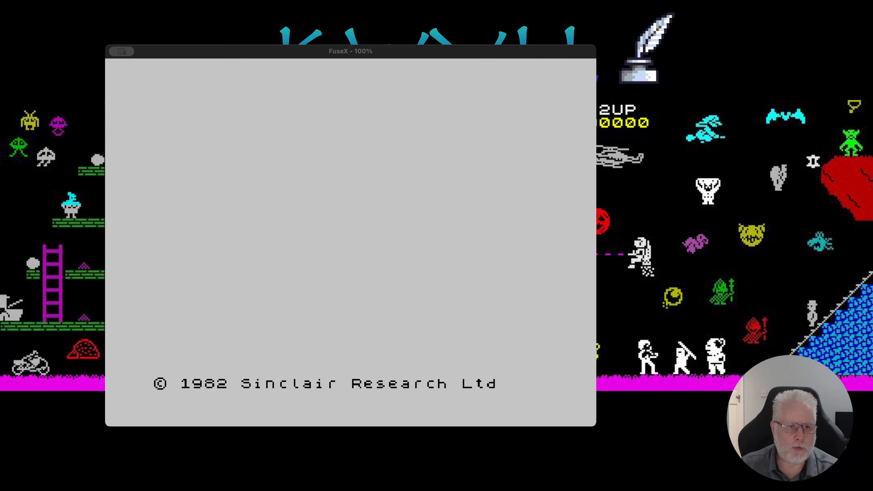
# Switch to the FuseX emulator to watch the Bubble and Bullets game running, reset the emulated machine and leave the emulator
pyautogui.click(191, 65)
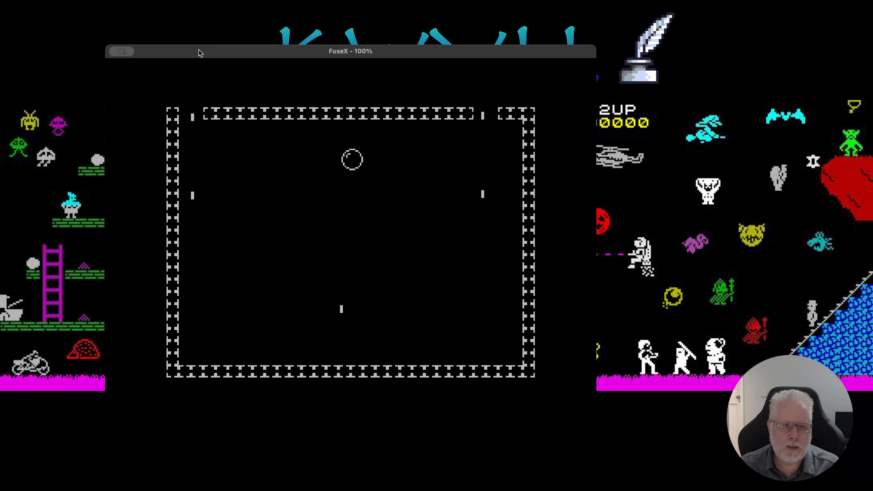
pyautogui.press('super+r')
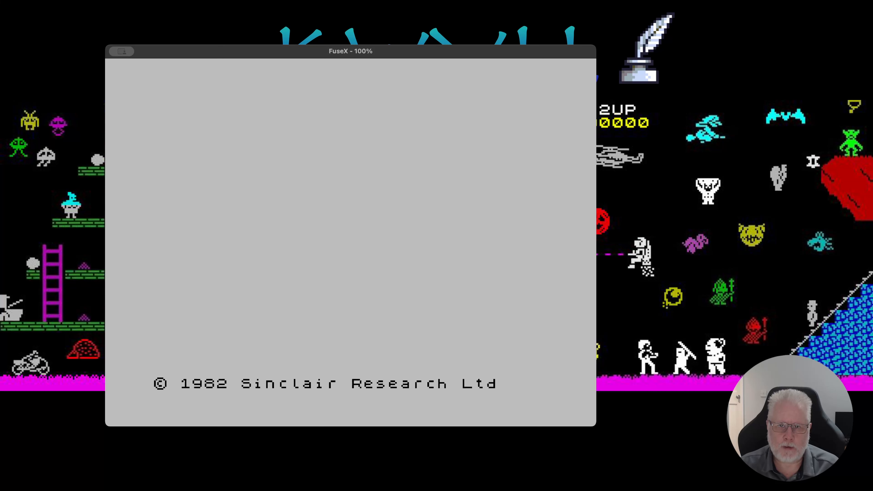
pyautogui.press('super+Tab')
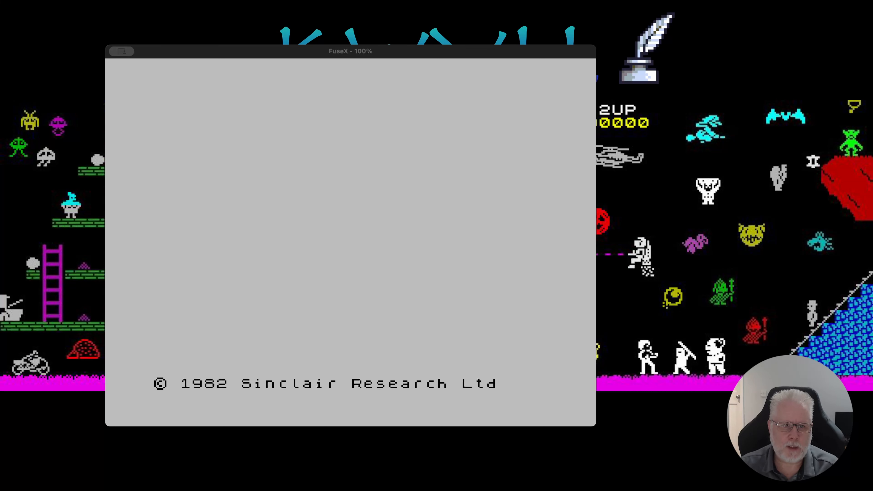